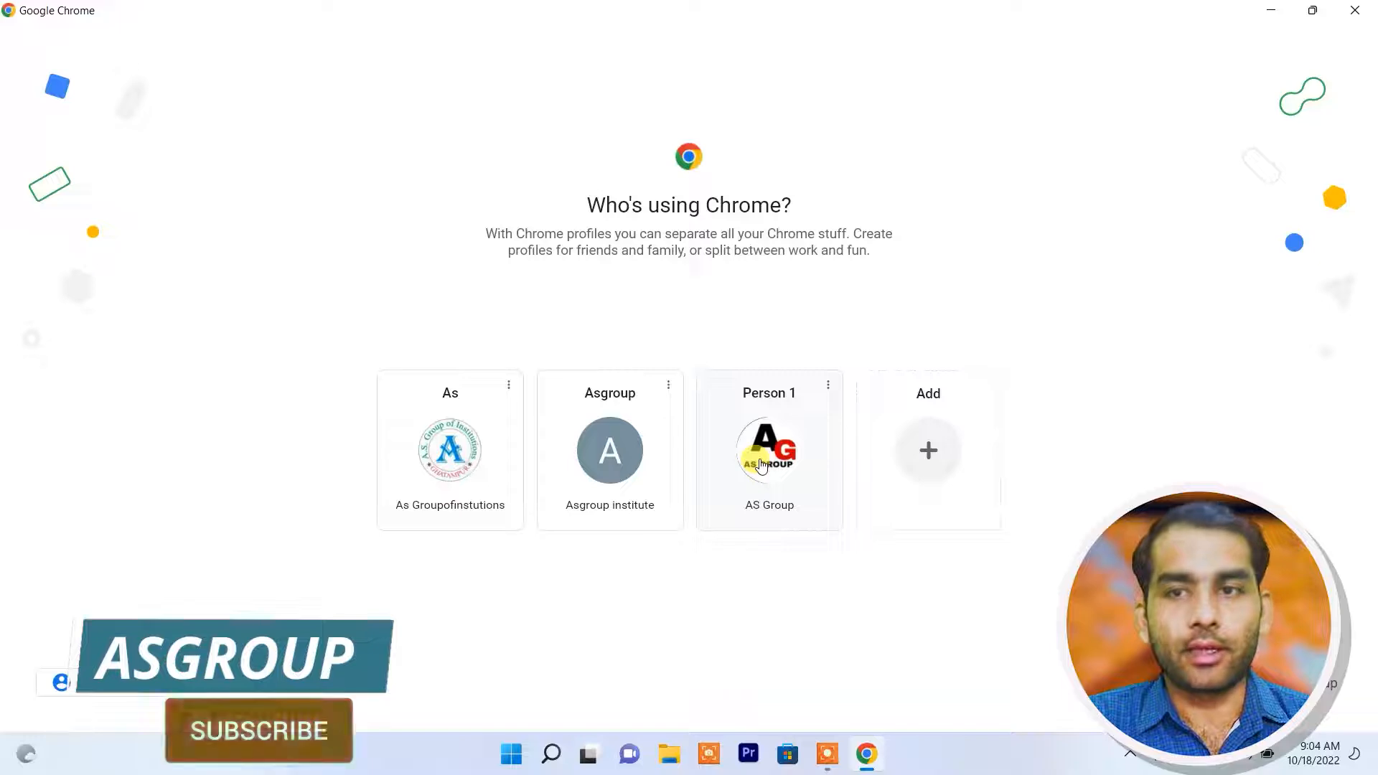
Step: Open a maximized Chrome window and browse the Google apps list on the New Tab page
click(620, 479)
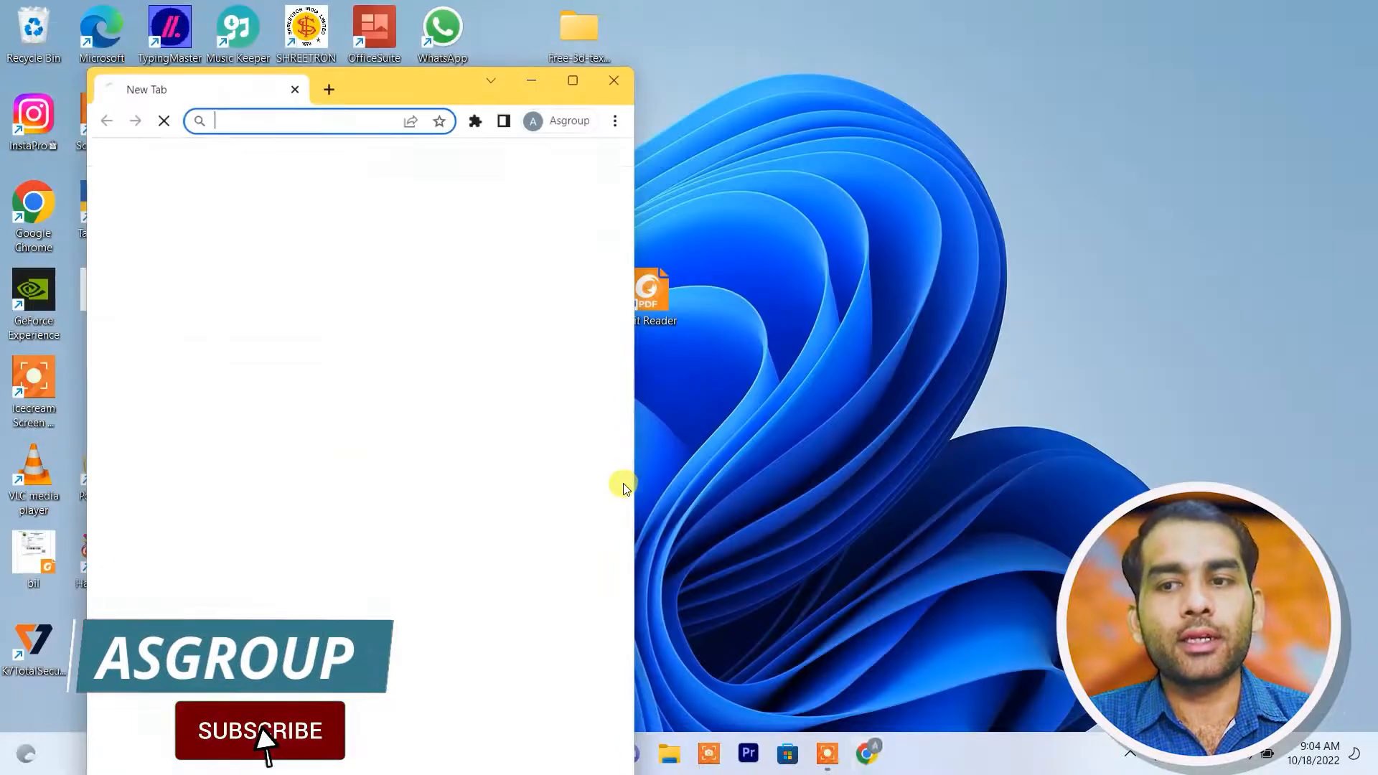
click(574, 81)
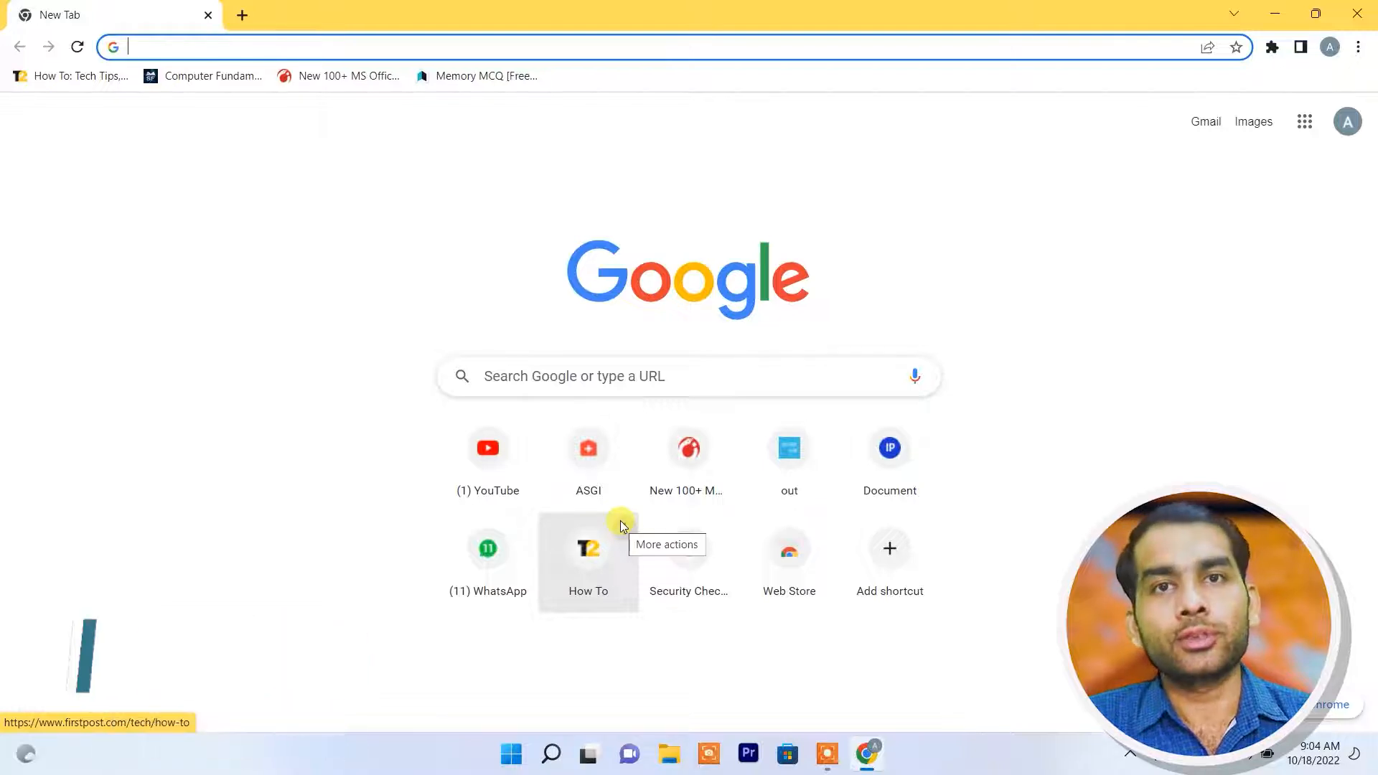
click(1306, 128)
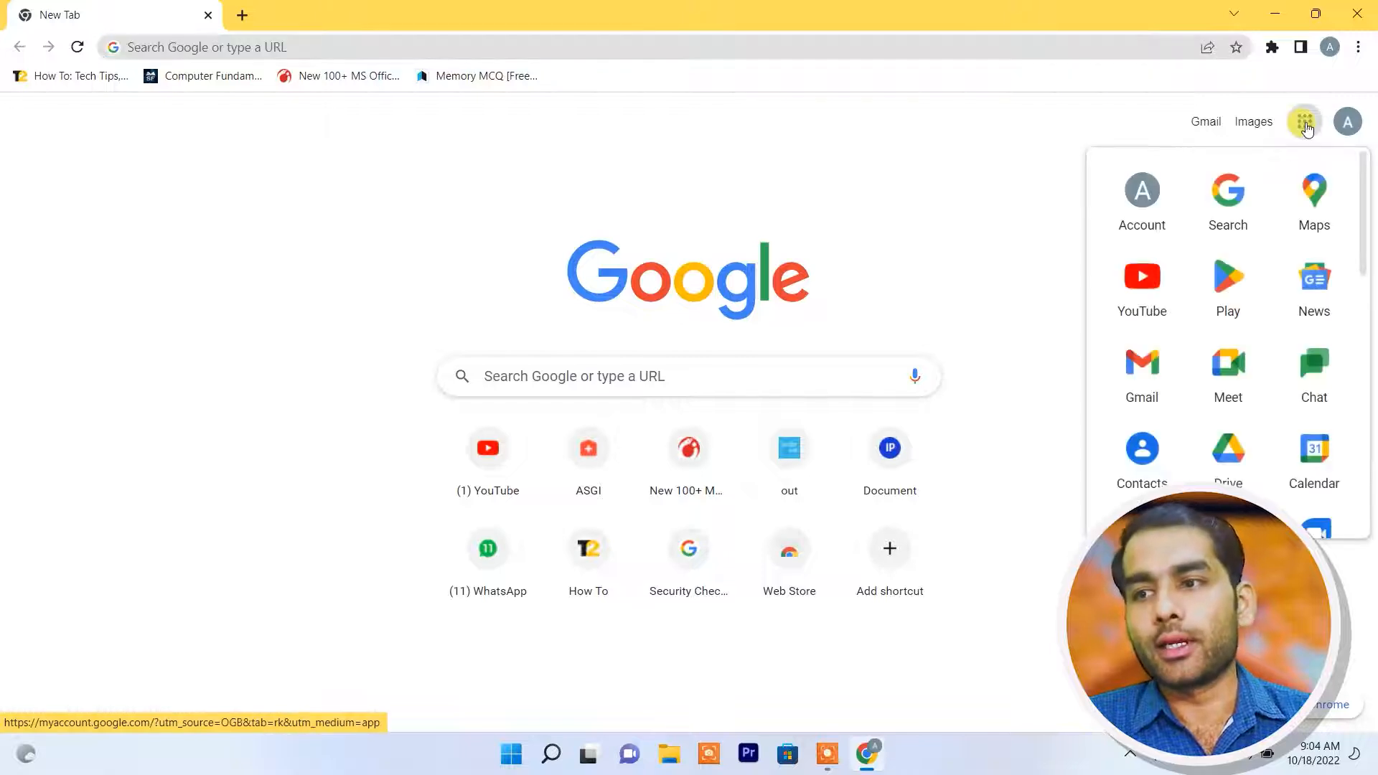
scroll(1309, 272, down, 4)
scroll(1308, 272, down, 6)
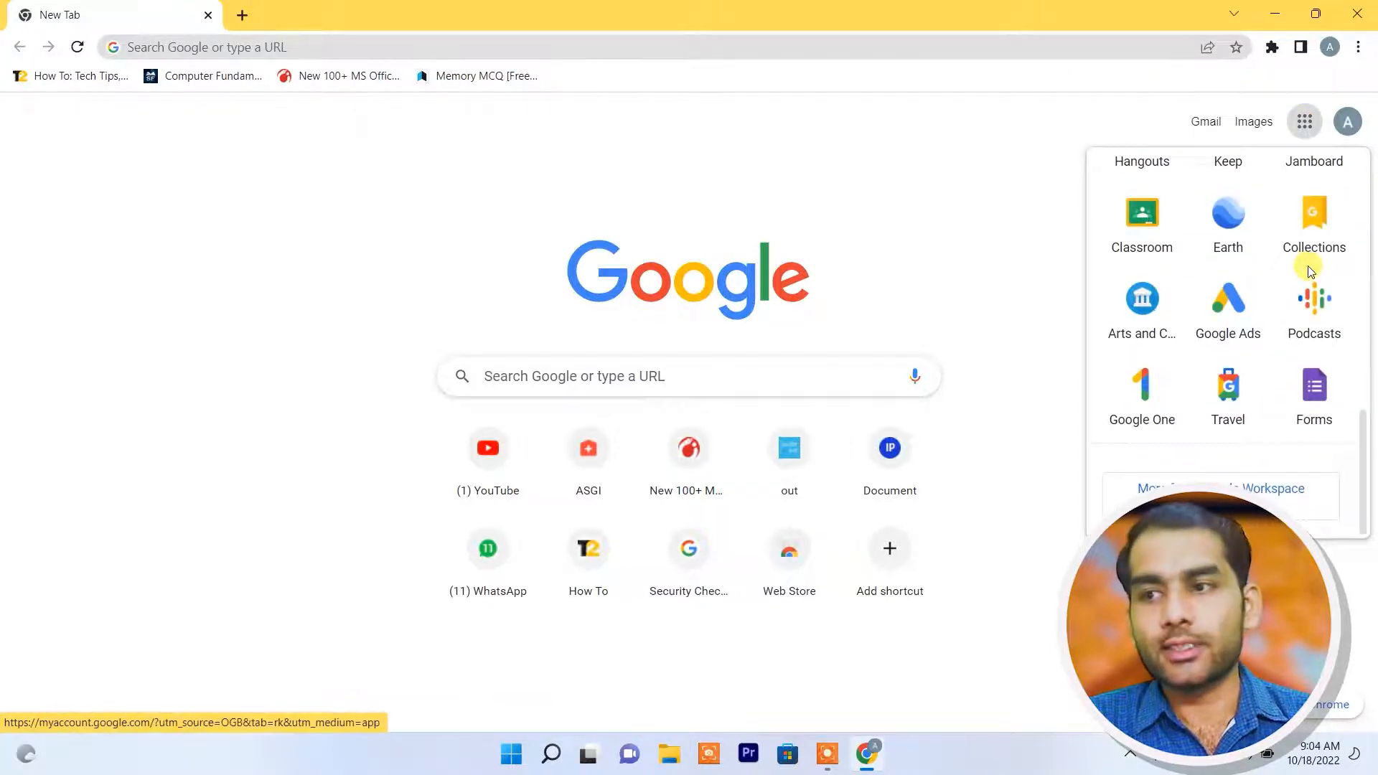
scroll(1309, 273, up, 8)
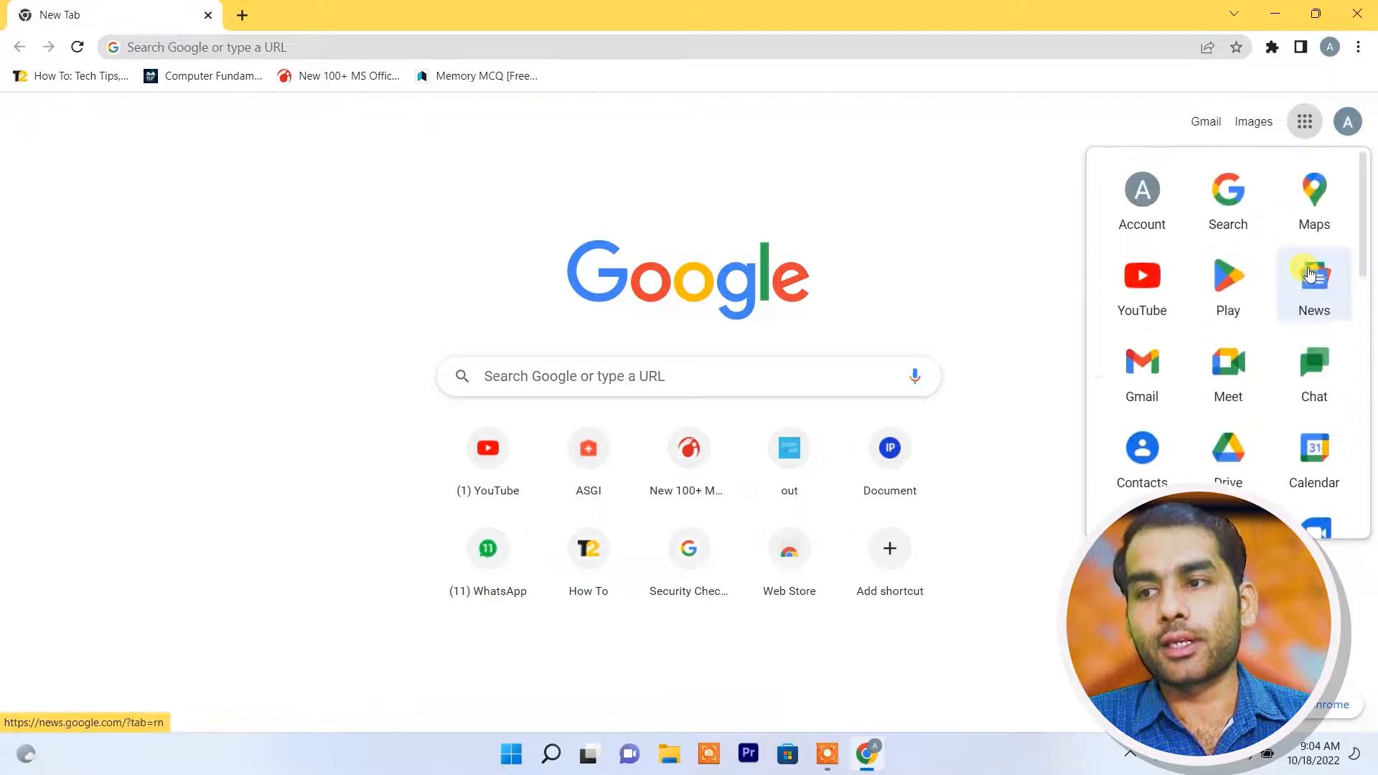
scroll(1309, 273, down, 6)
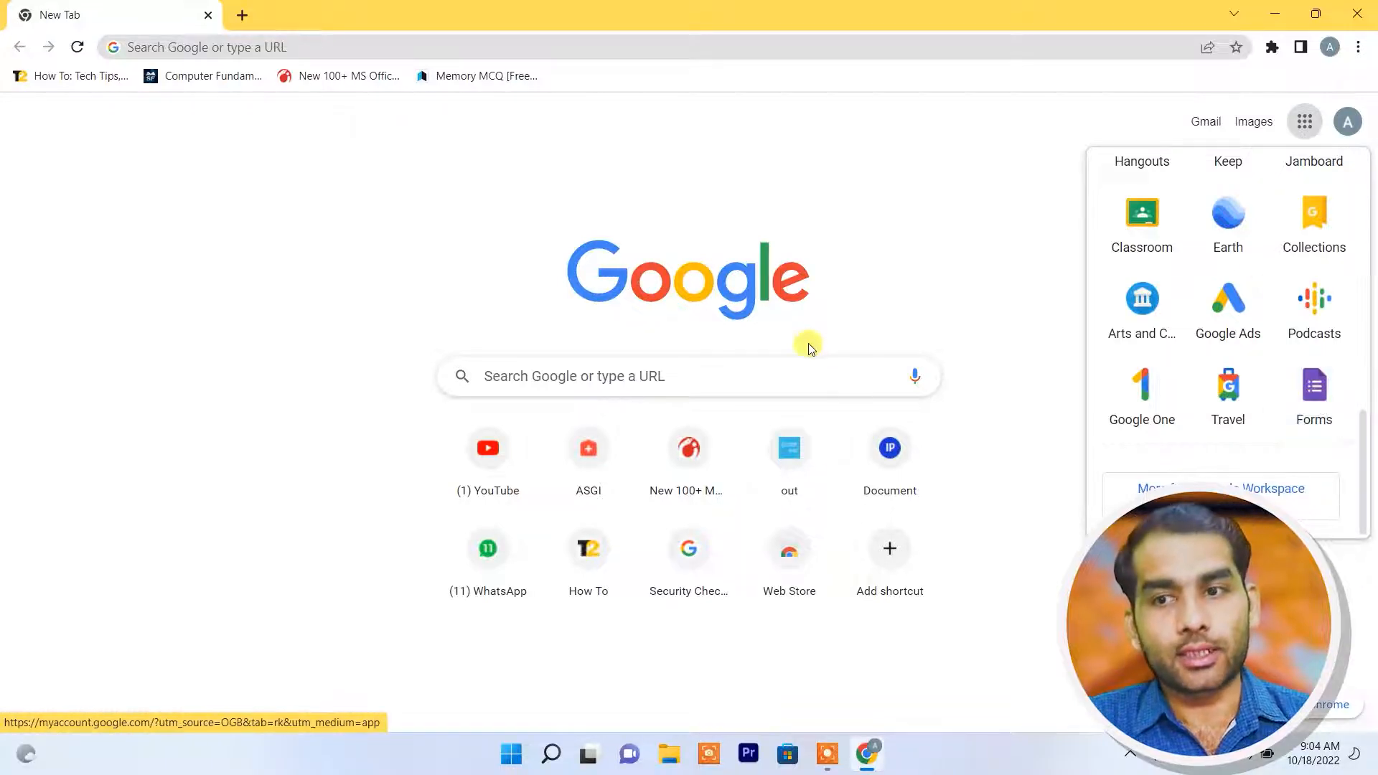
Step: Search the web for 'google drive login'
click(297, 53)
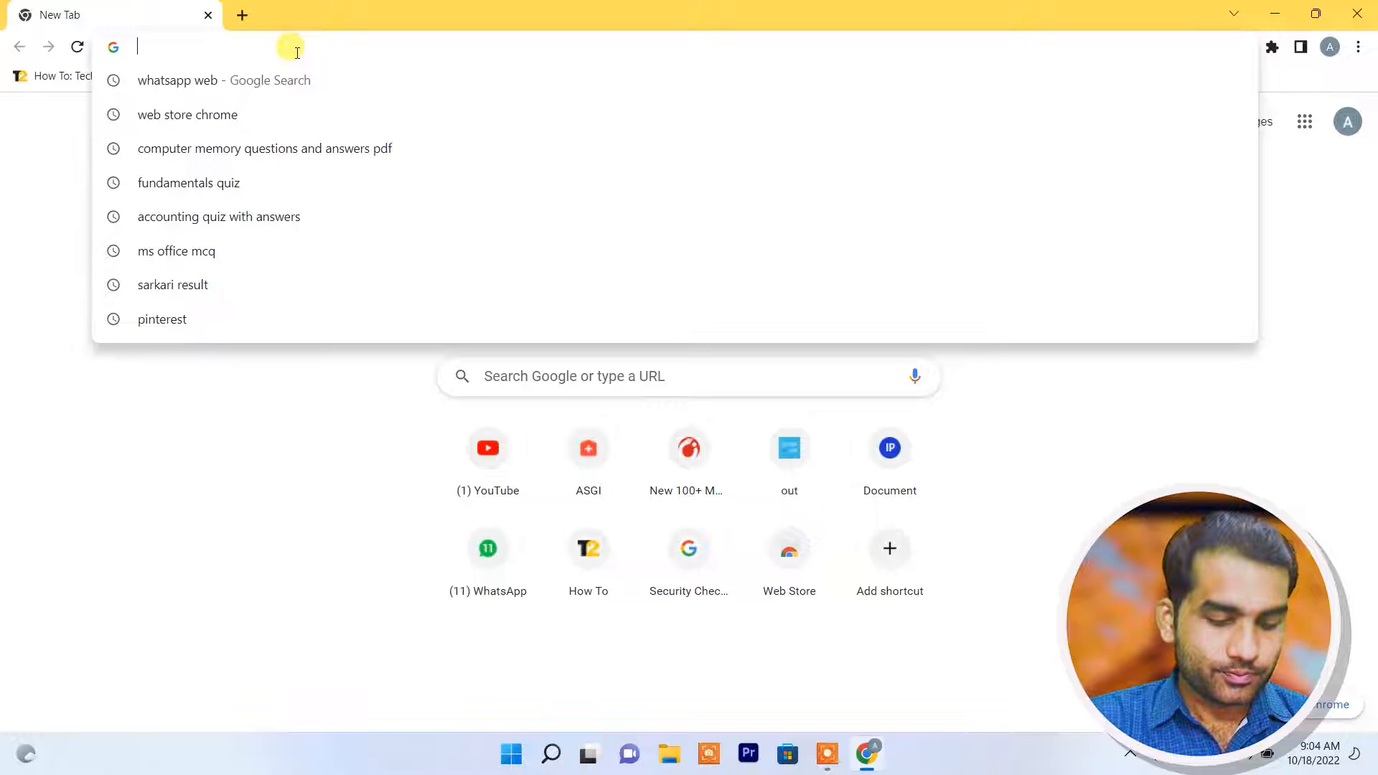
text(google)
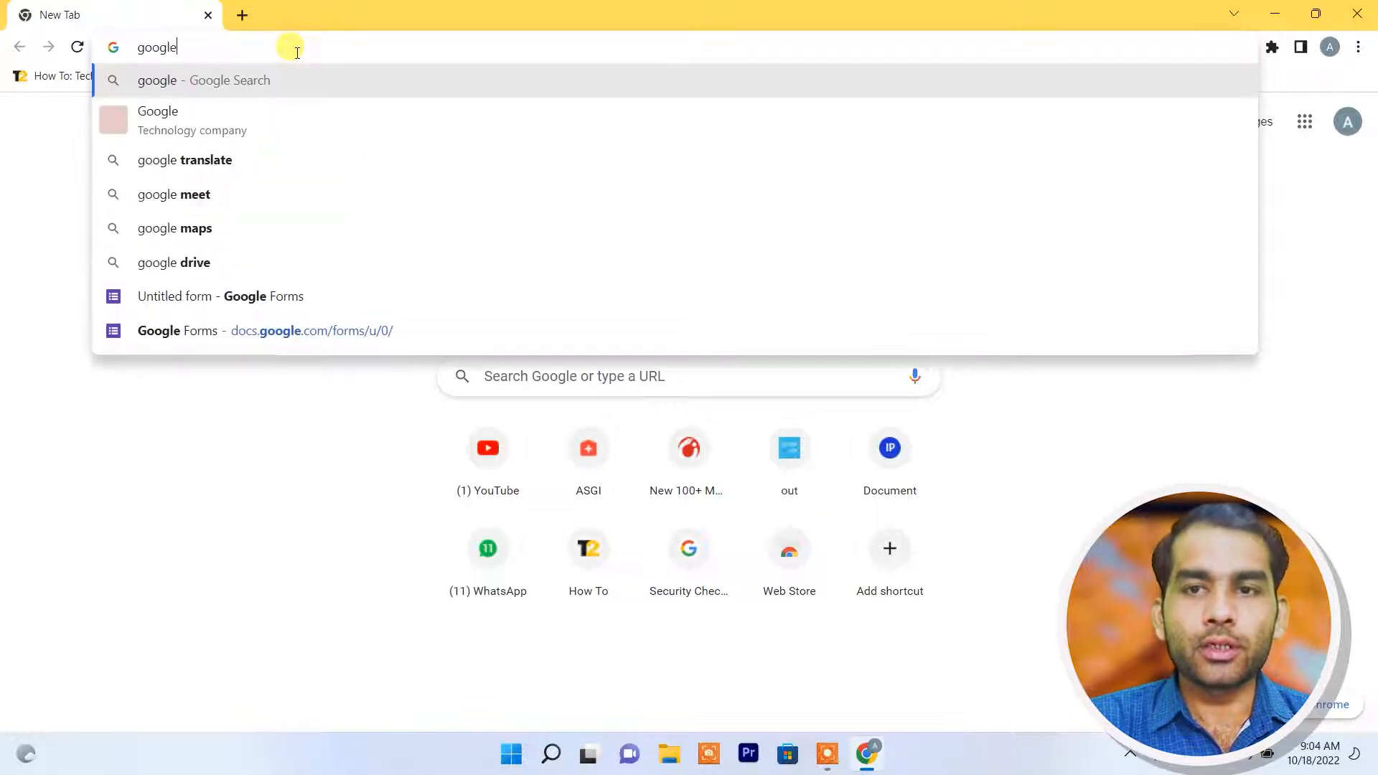
text(i)
key(BackSpace)
text(drive log)
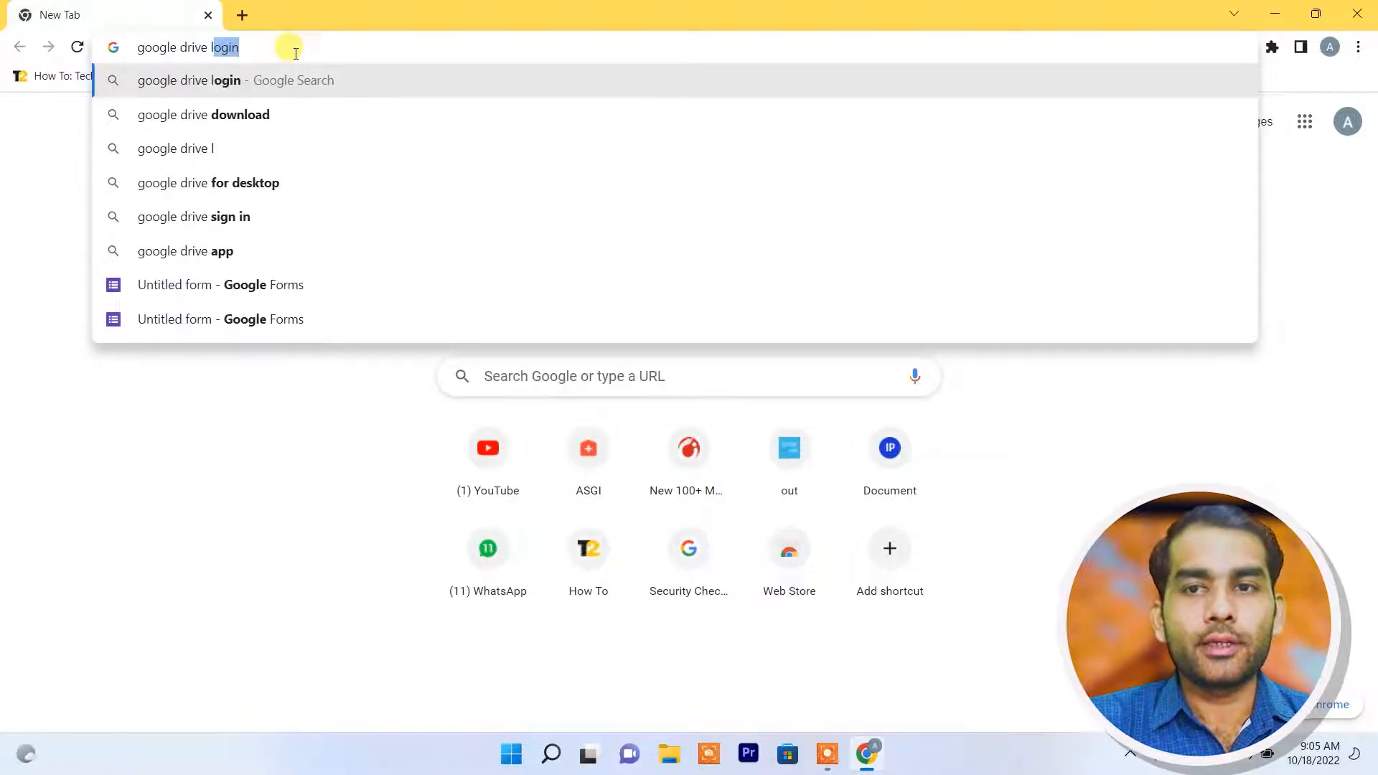
text(in)
key(Return)
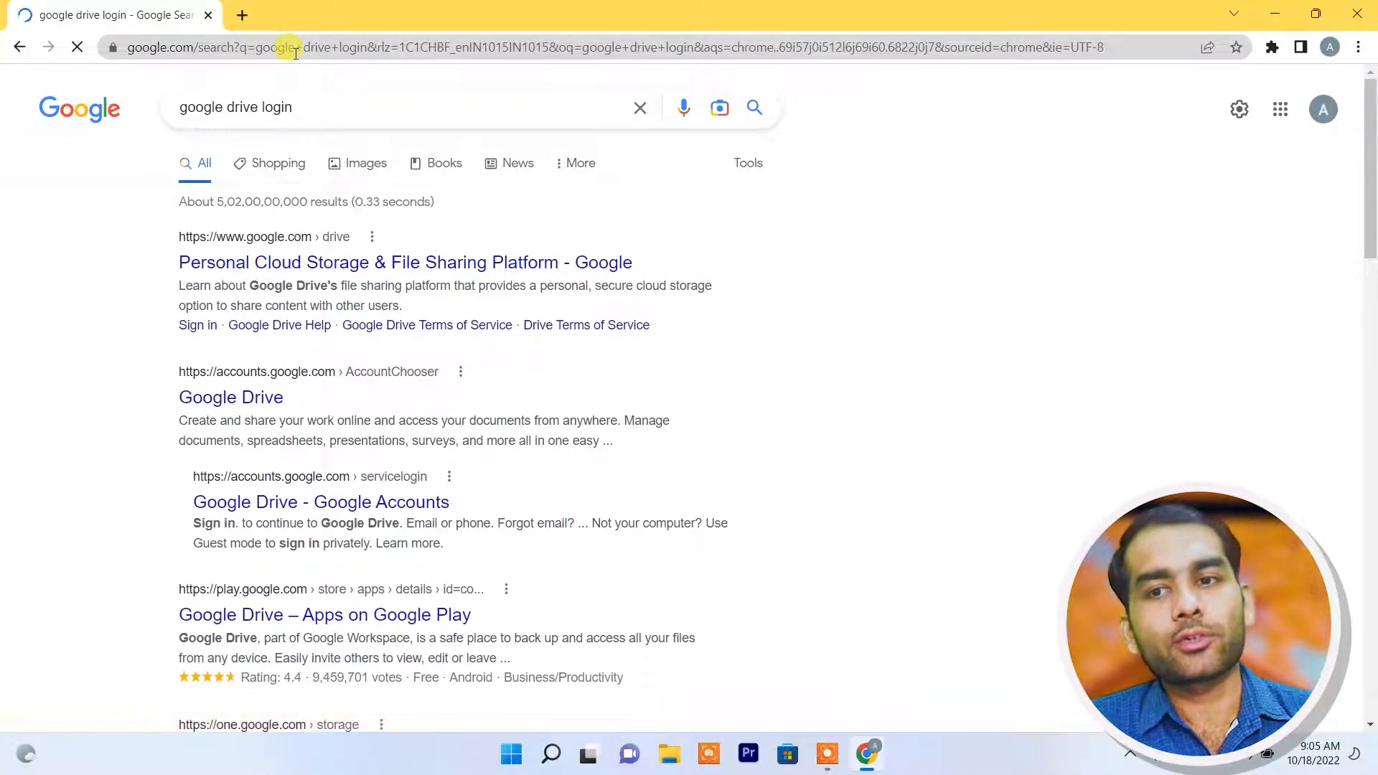
Step: Sign in to Google Drive with the existing account and dismiss the tips dialog
click(234, 407)
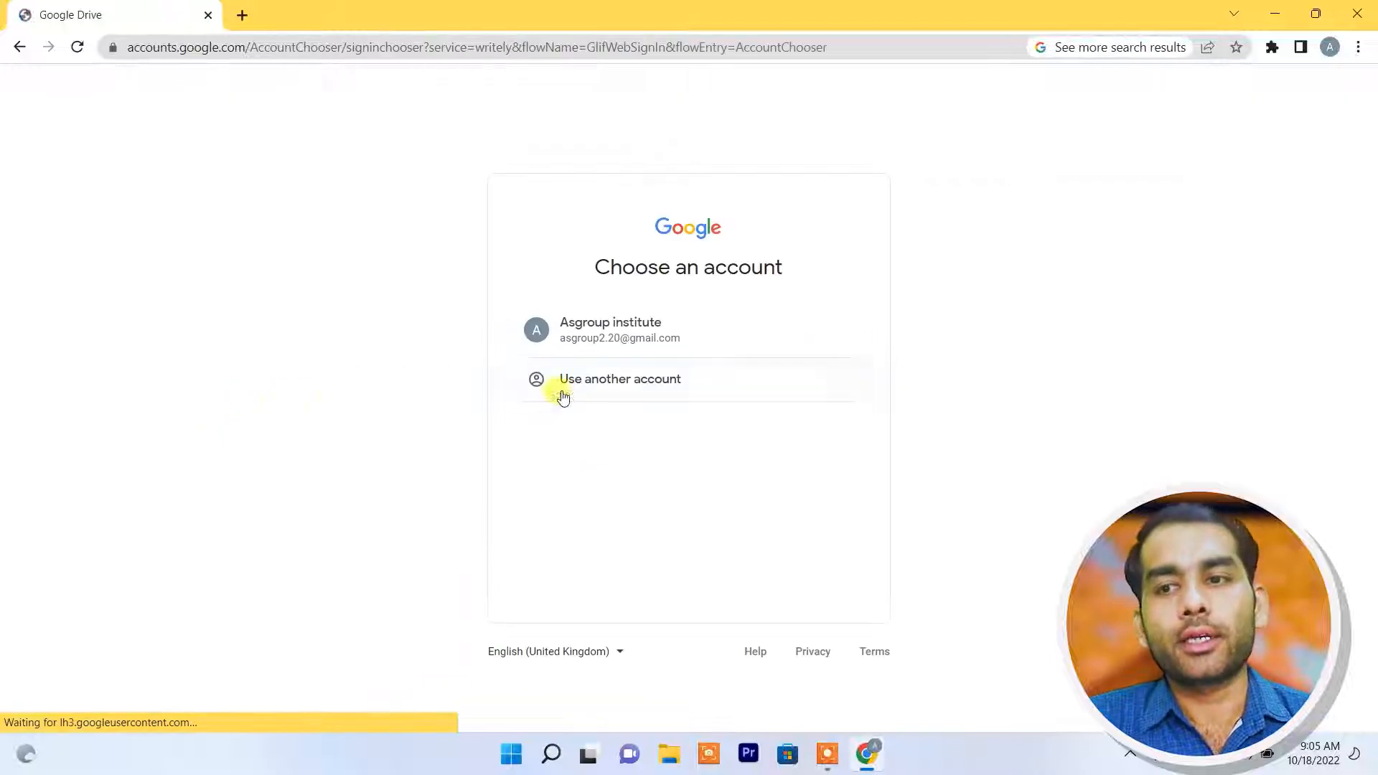
click(605, 335)
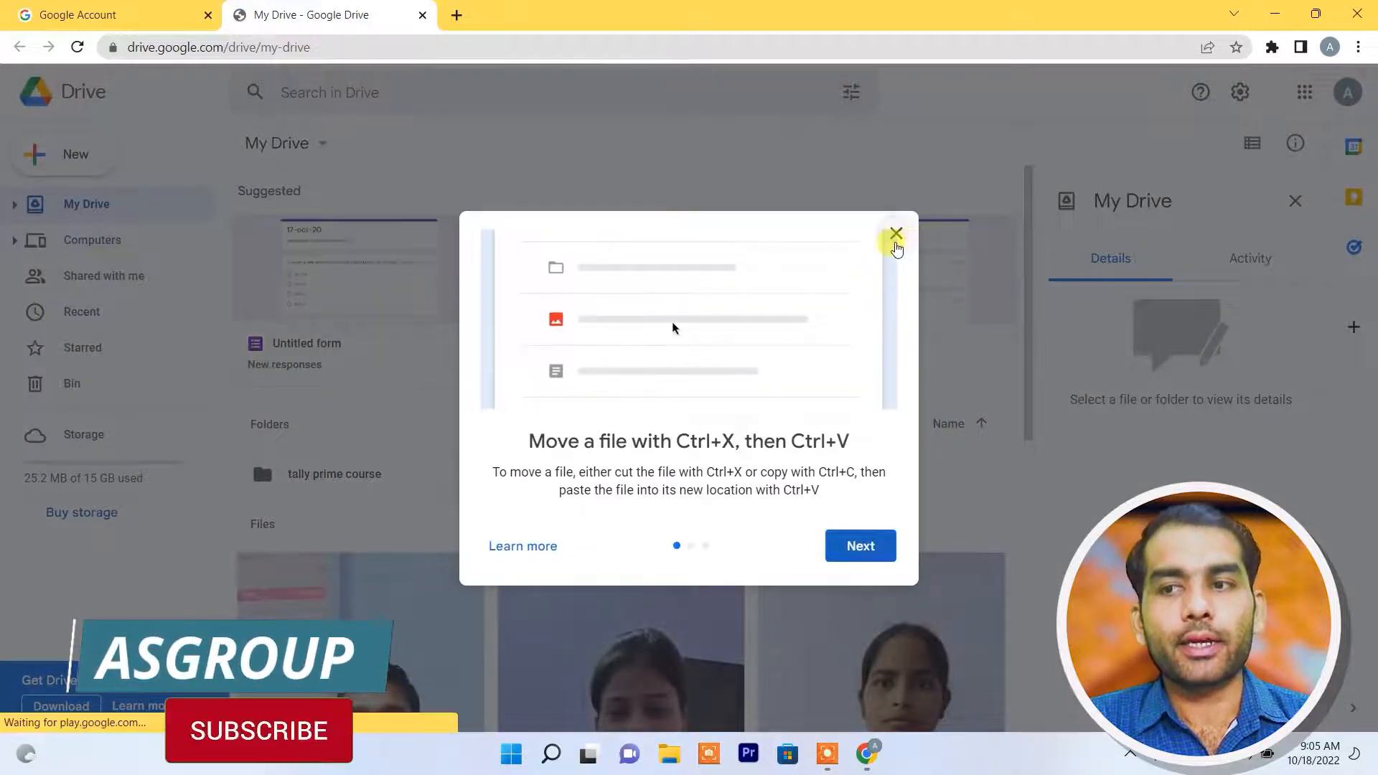
click(896, 233)
Step: Hide the Drive details panel and create a new blank Google Form from the New menu
click(1293, 202)
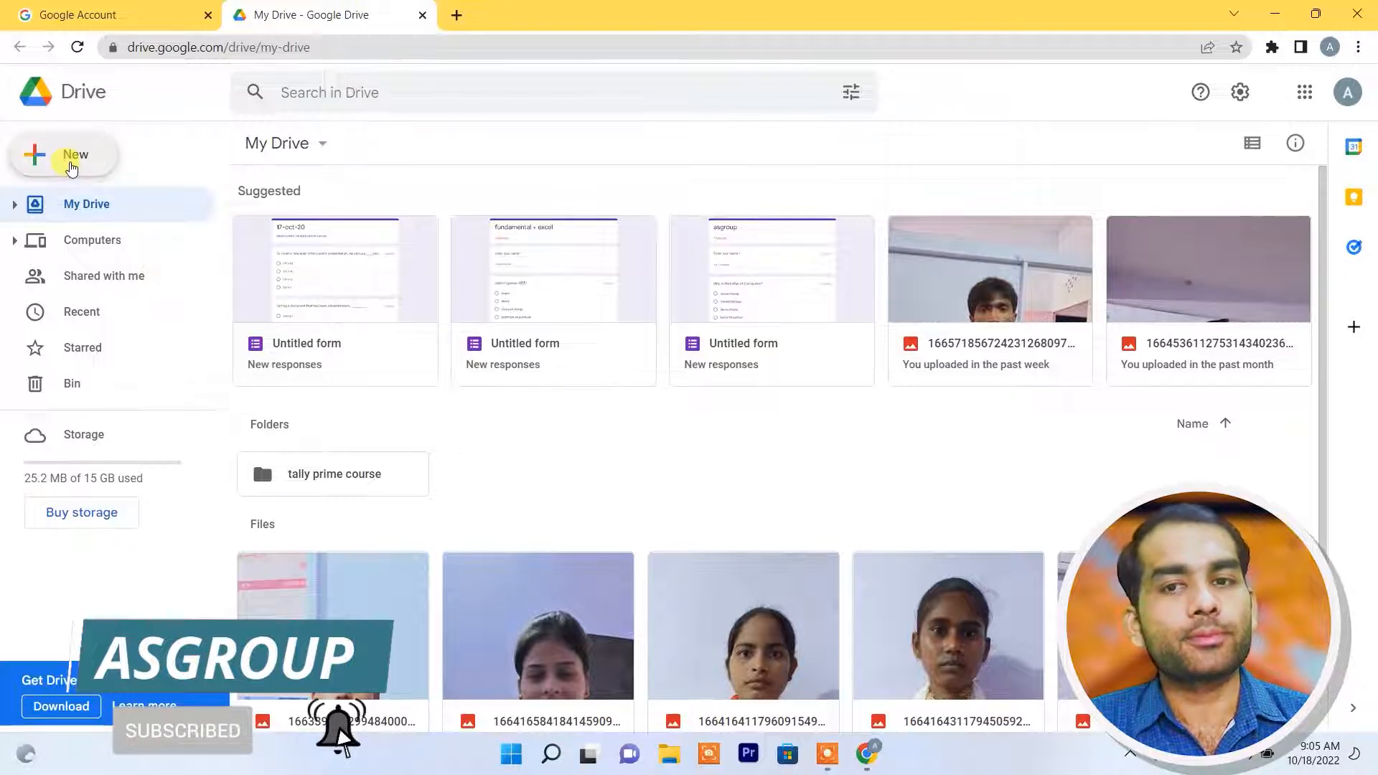
click(72, 156)
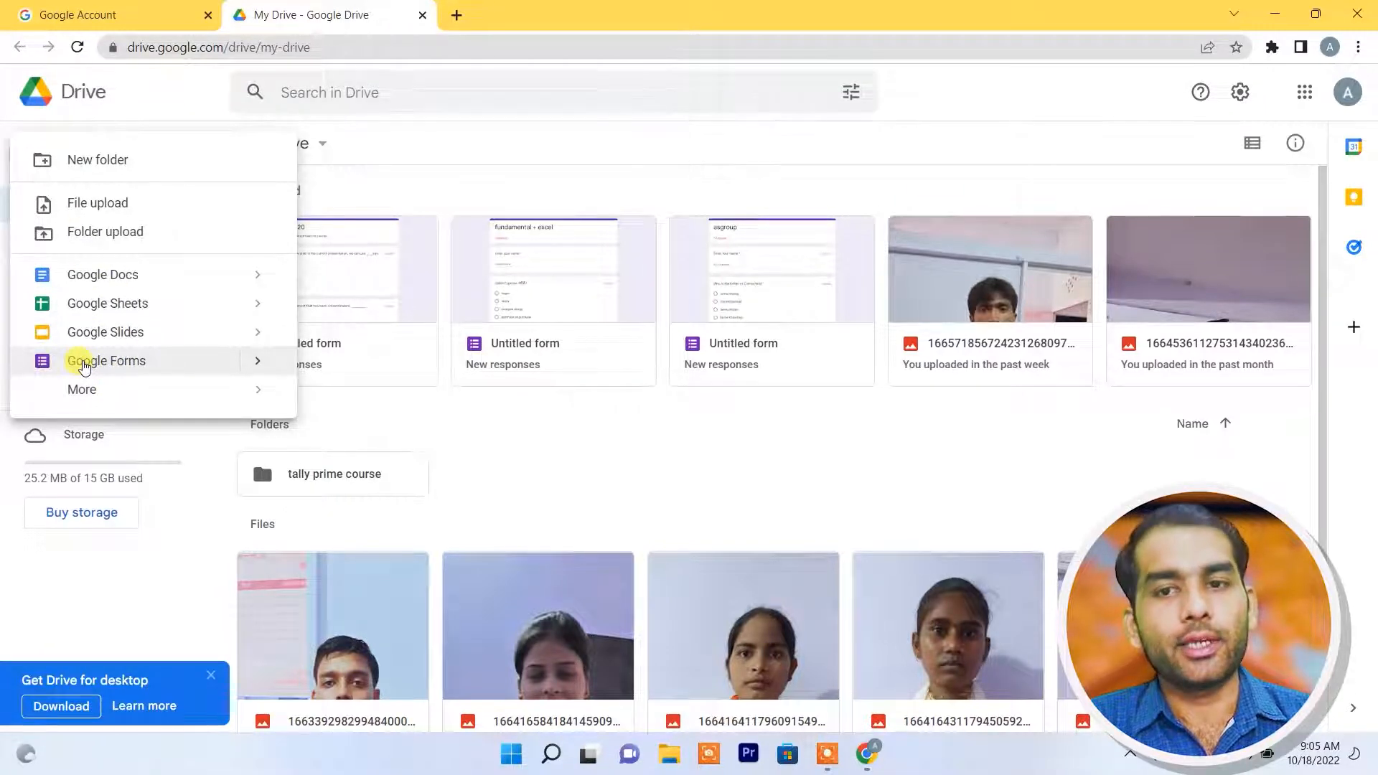
click(84, 365)
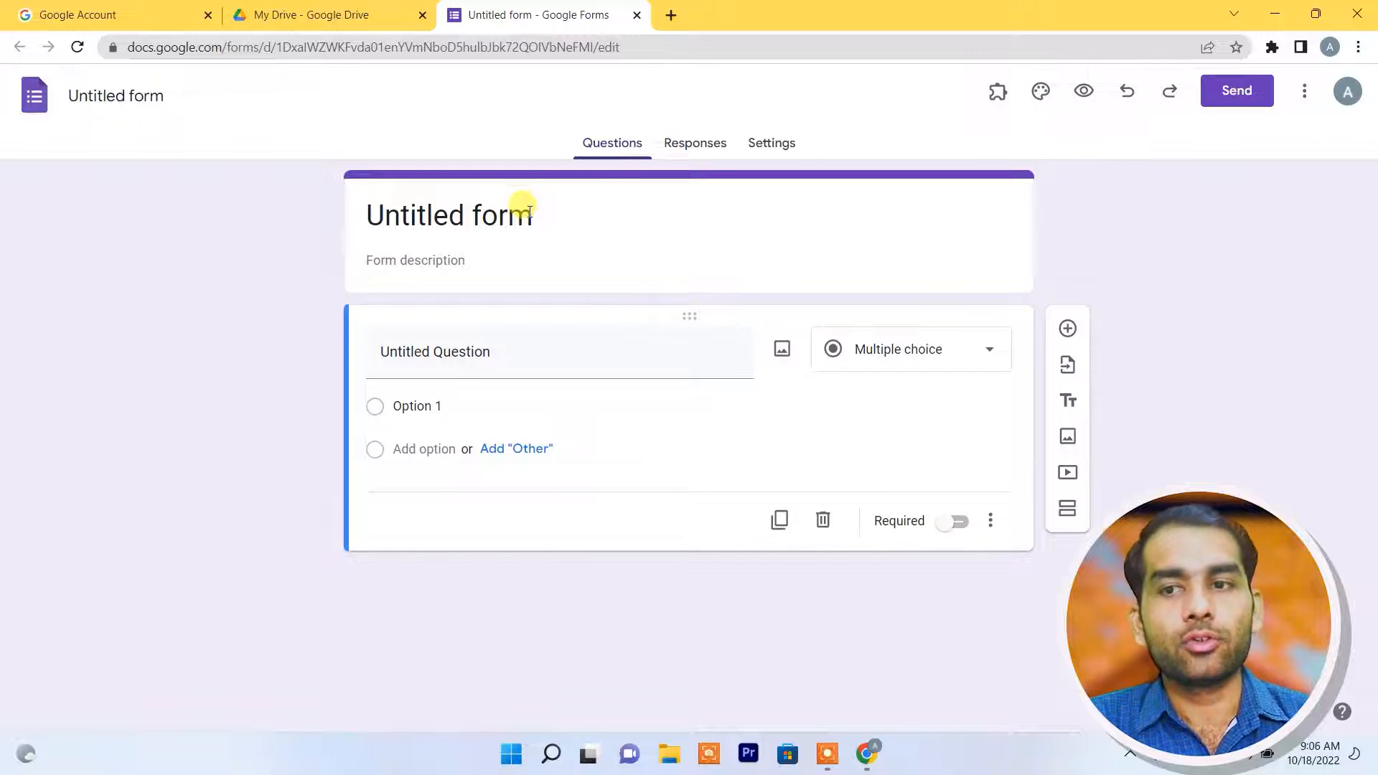
click(529, 210)
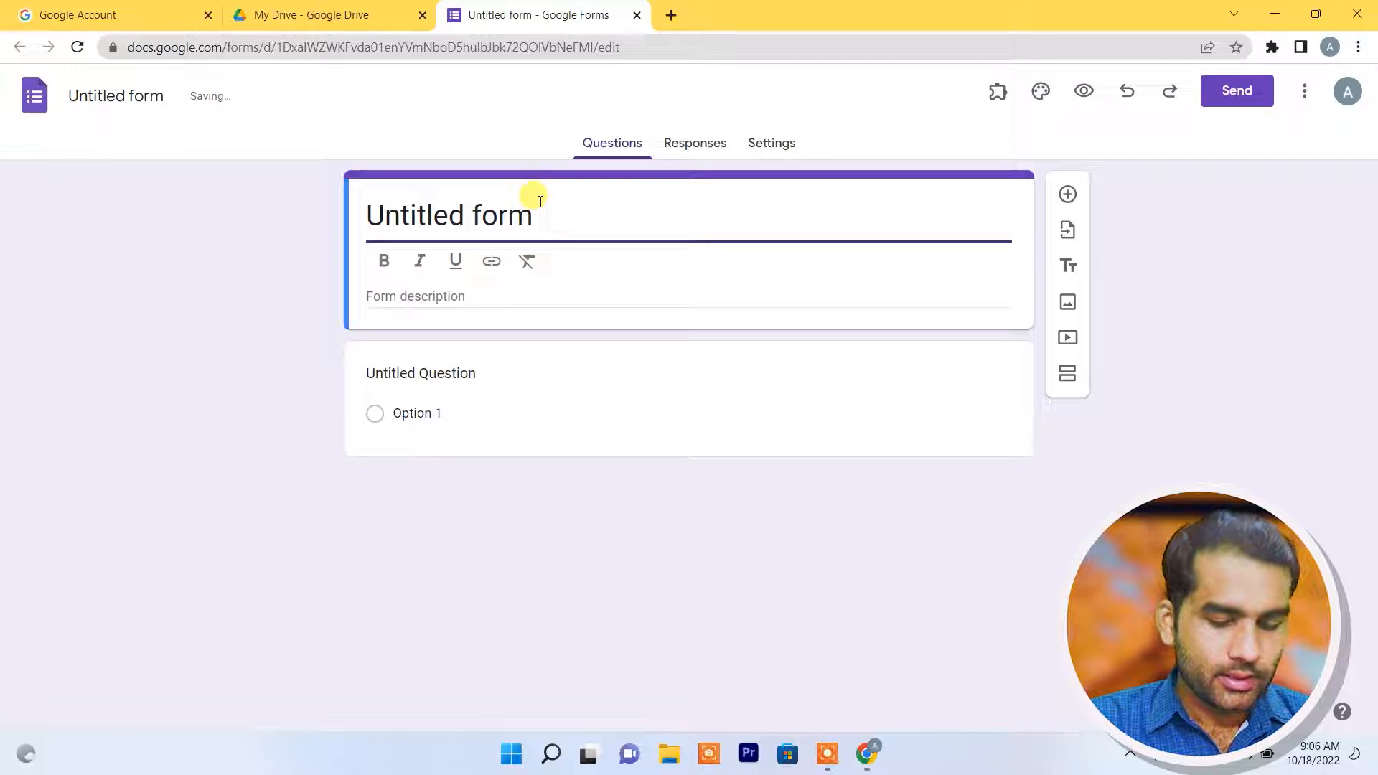
Step: Title the form 'my test paper', formatted bold and underlined
text(y test paper)
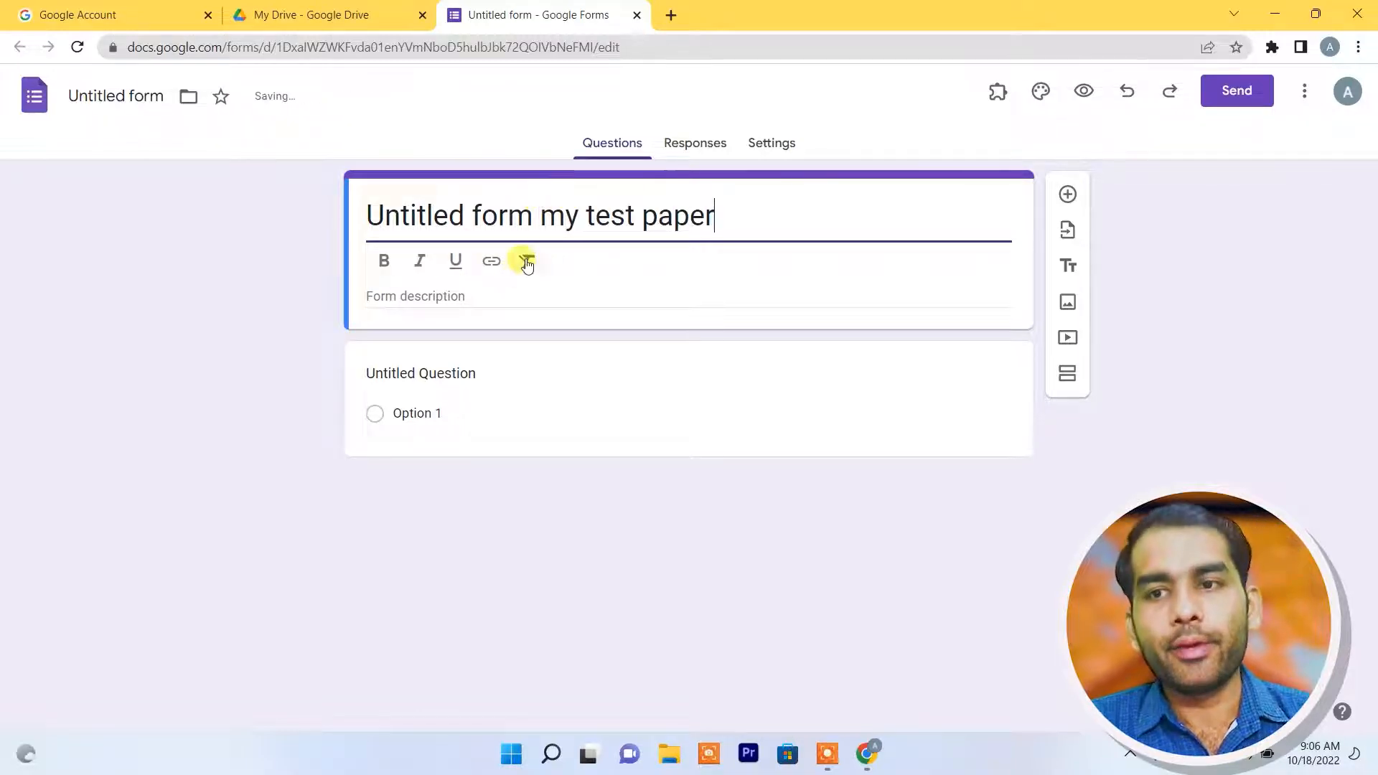
click(532, 229)
key(BackSpace)
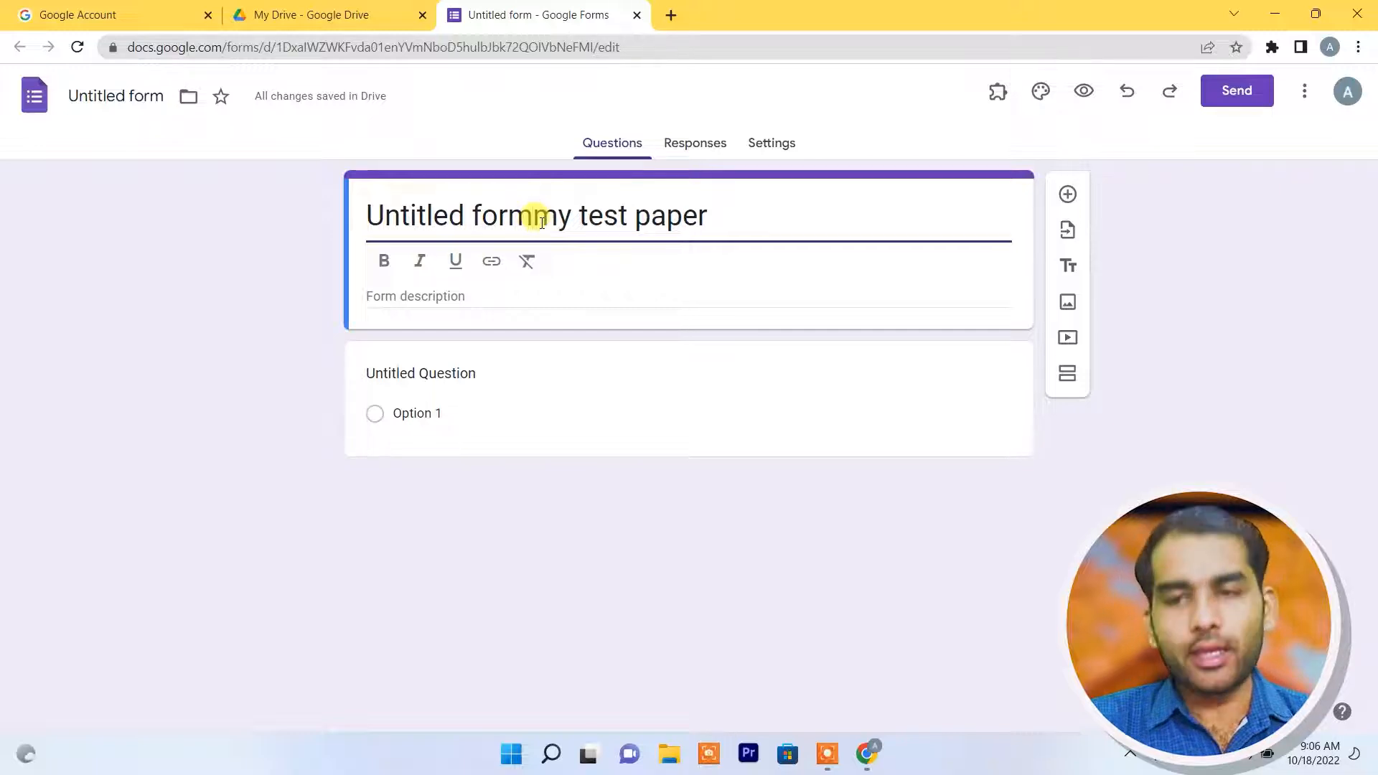
key(ctrl+BackSpace)
key(ctrl+BackSpace)
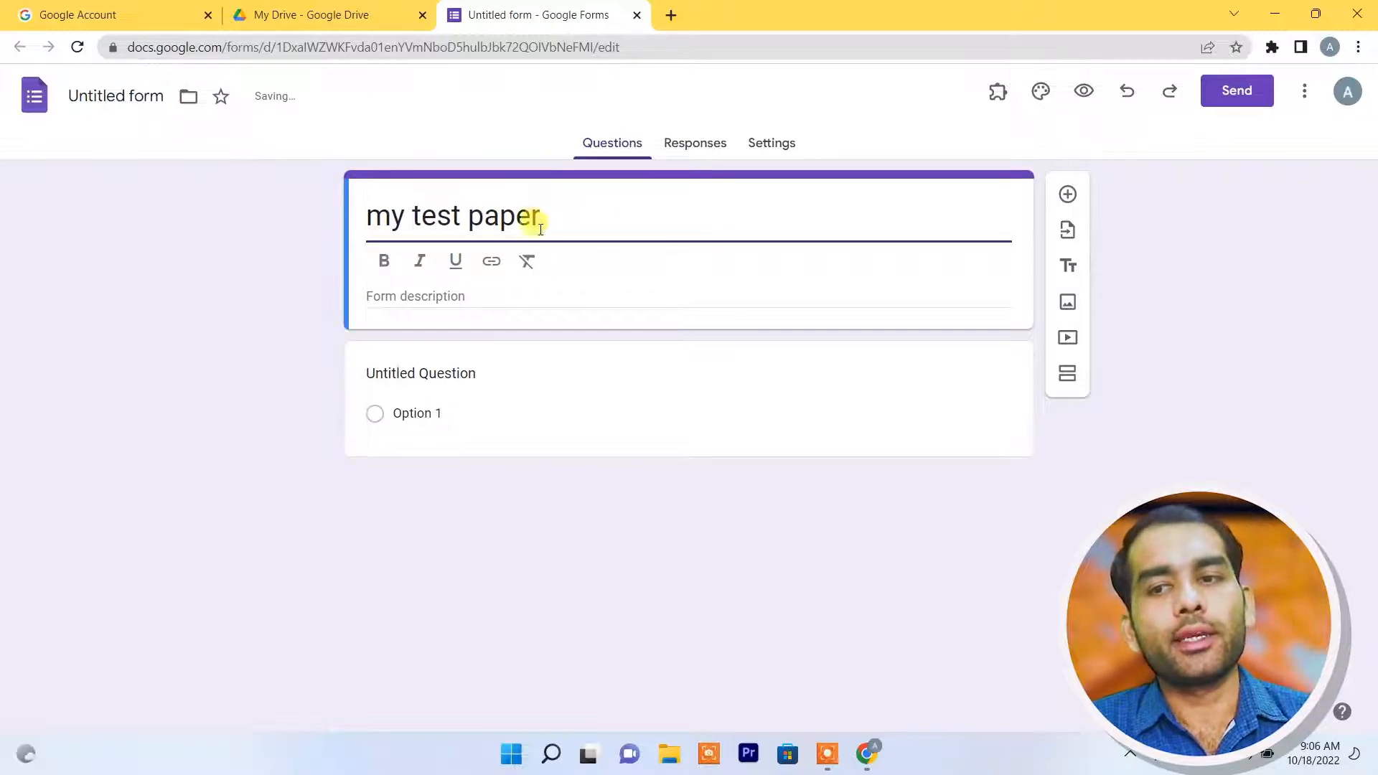
drag(562, 210, 344, 228)
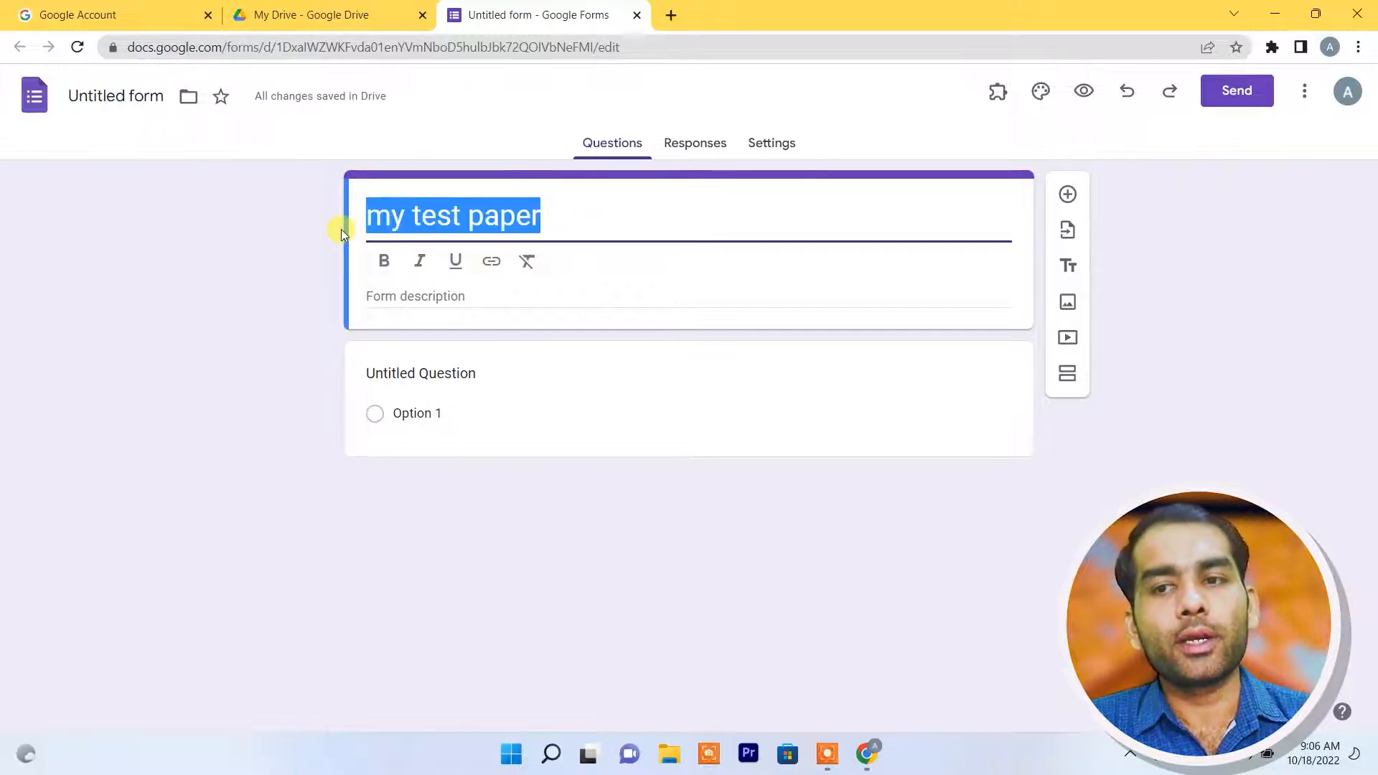
click(384, 260)
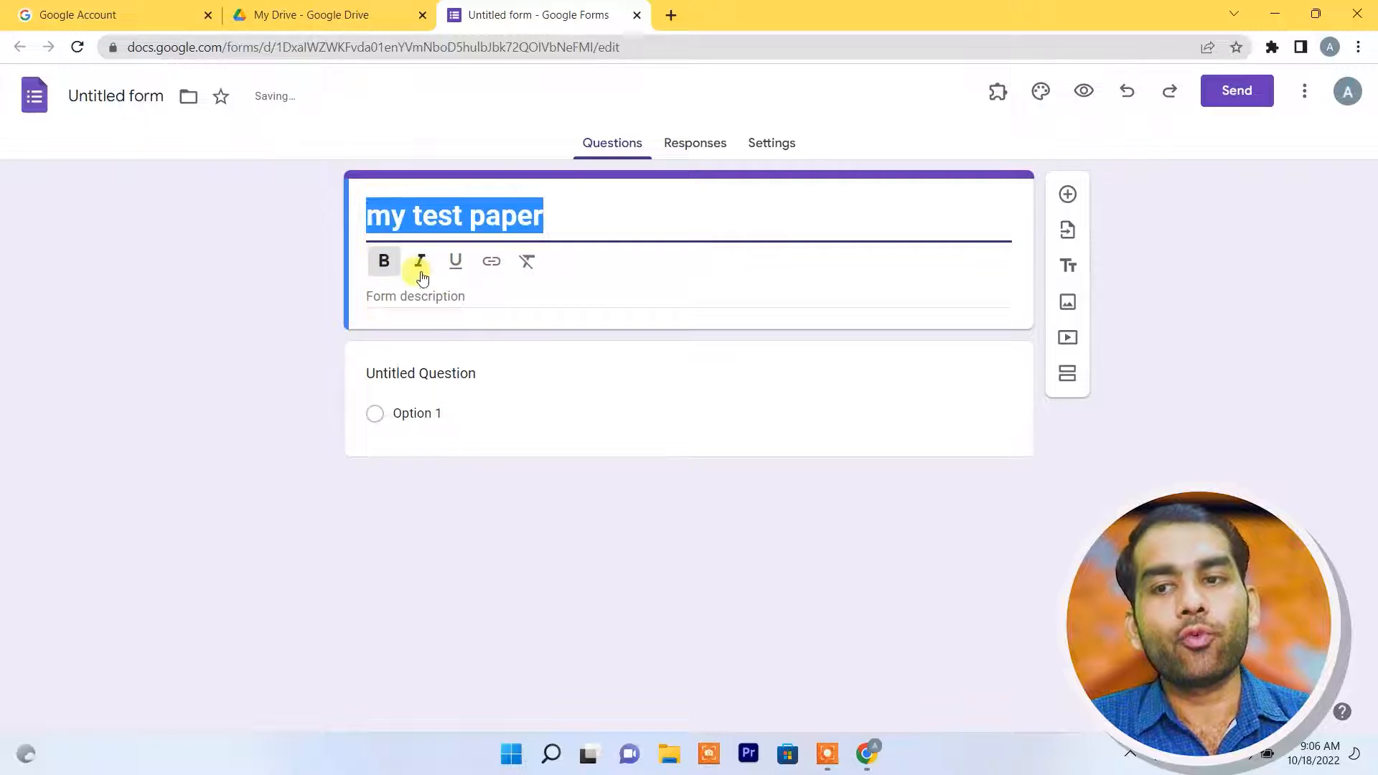
click(455, 262)
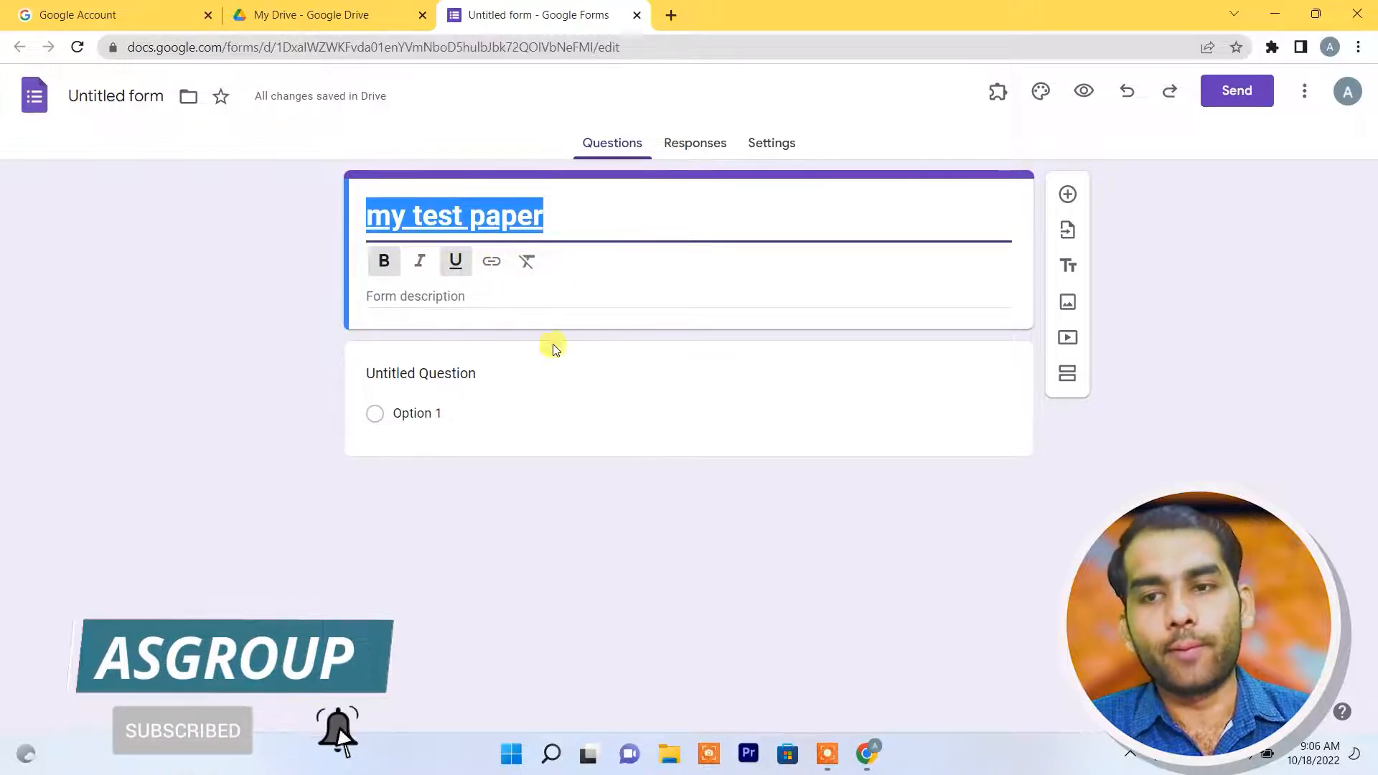
Step: Add the description 'this is the test paper for the students'
click(394, 294)
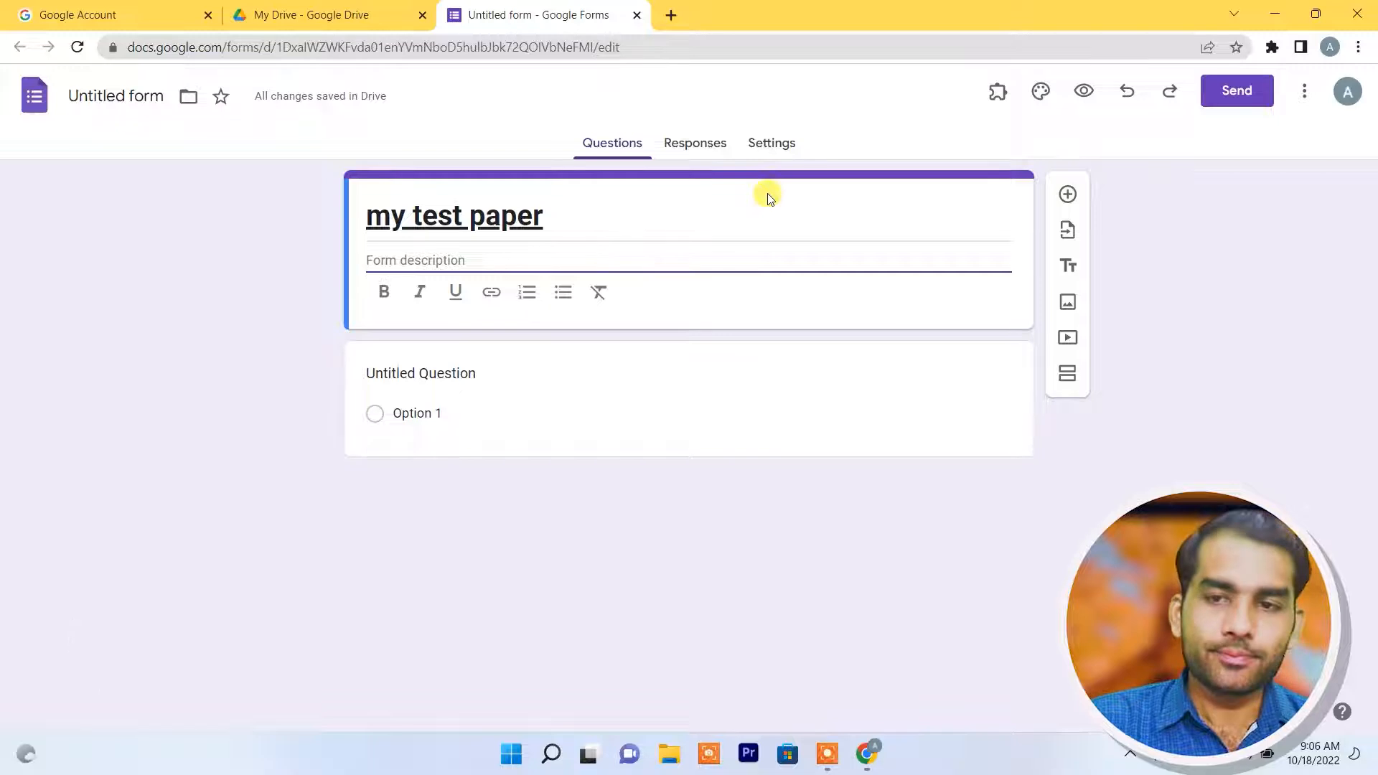
text(this is the)
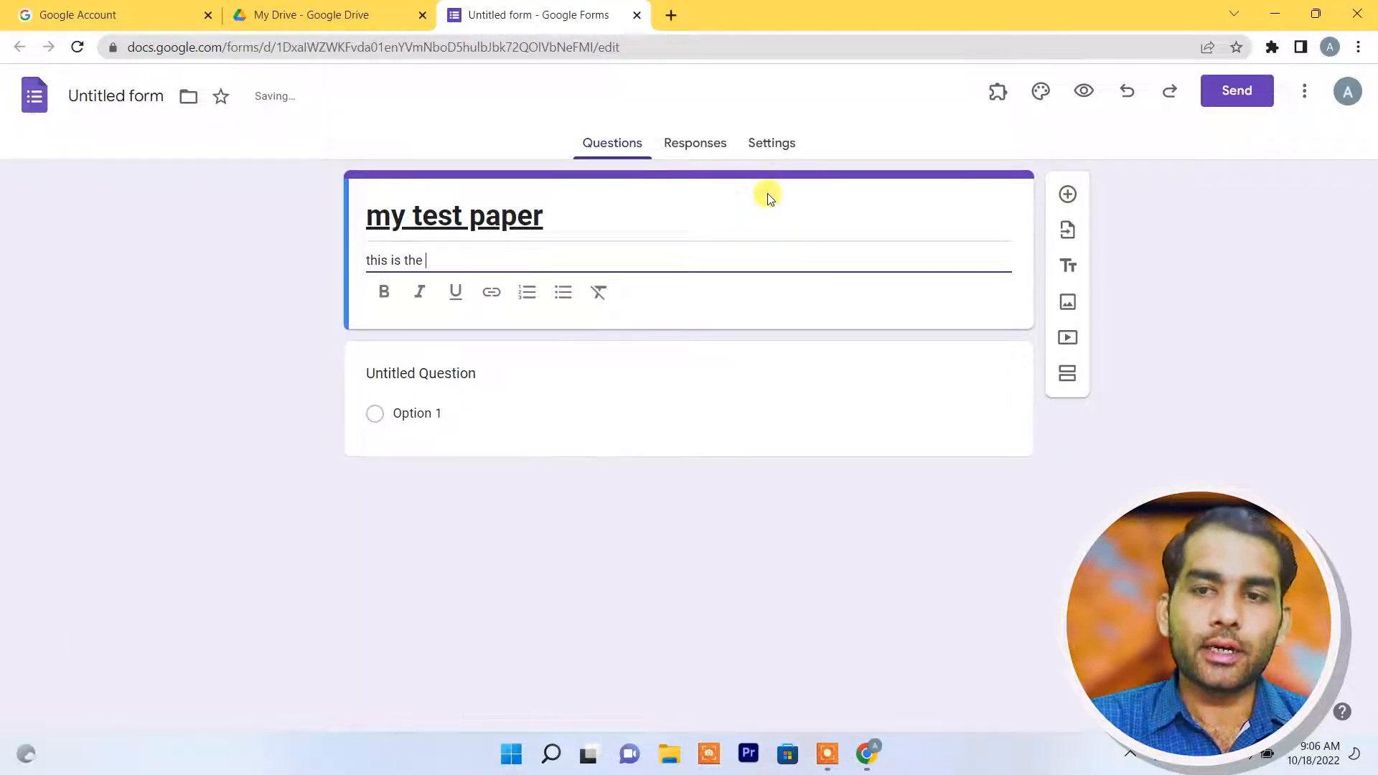
text( teset p)
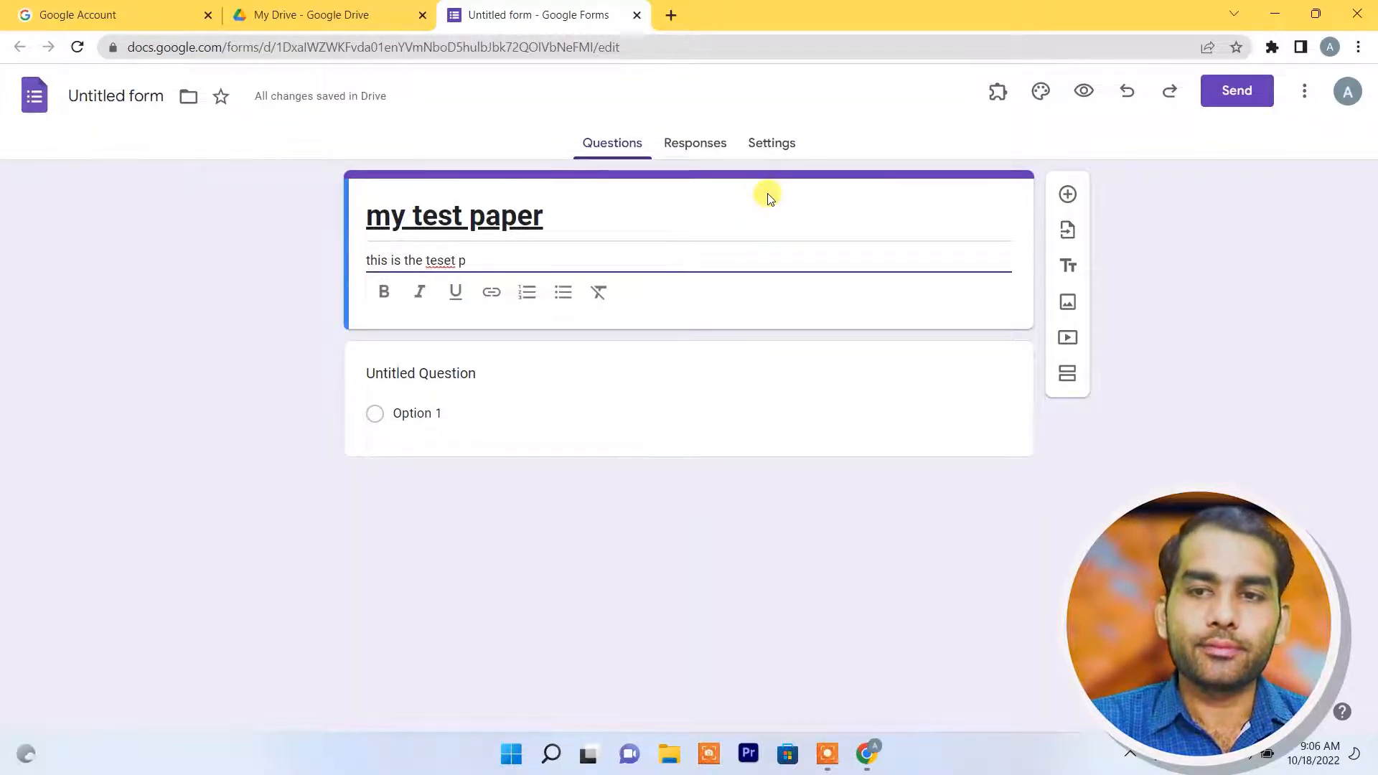
text(apper for thhe ss)
key(BackSpace)
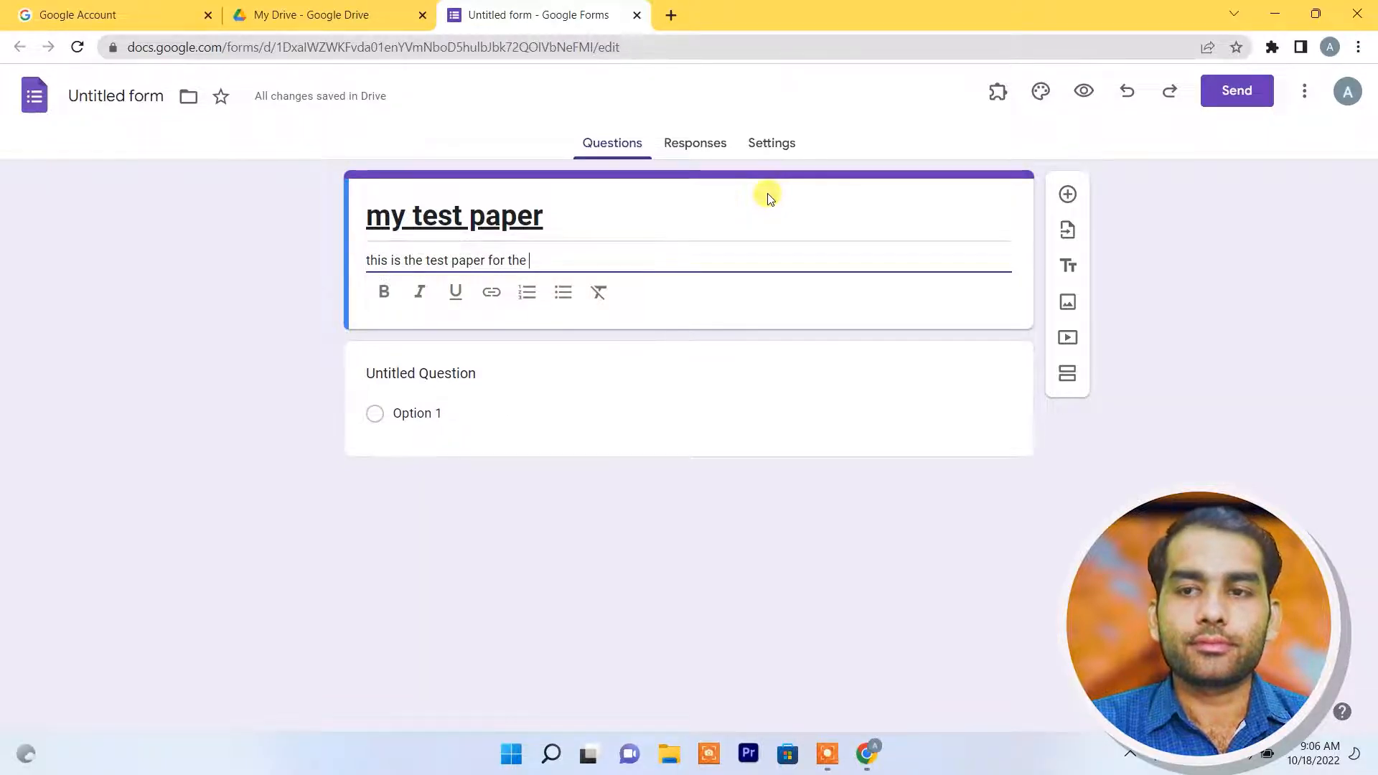
text(udents)
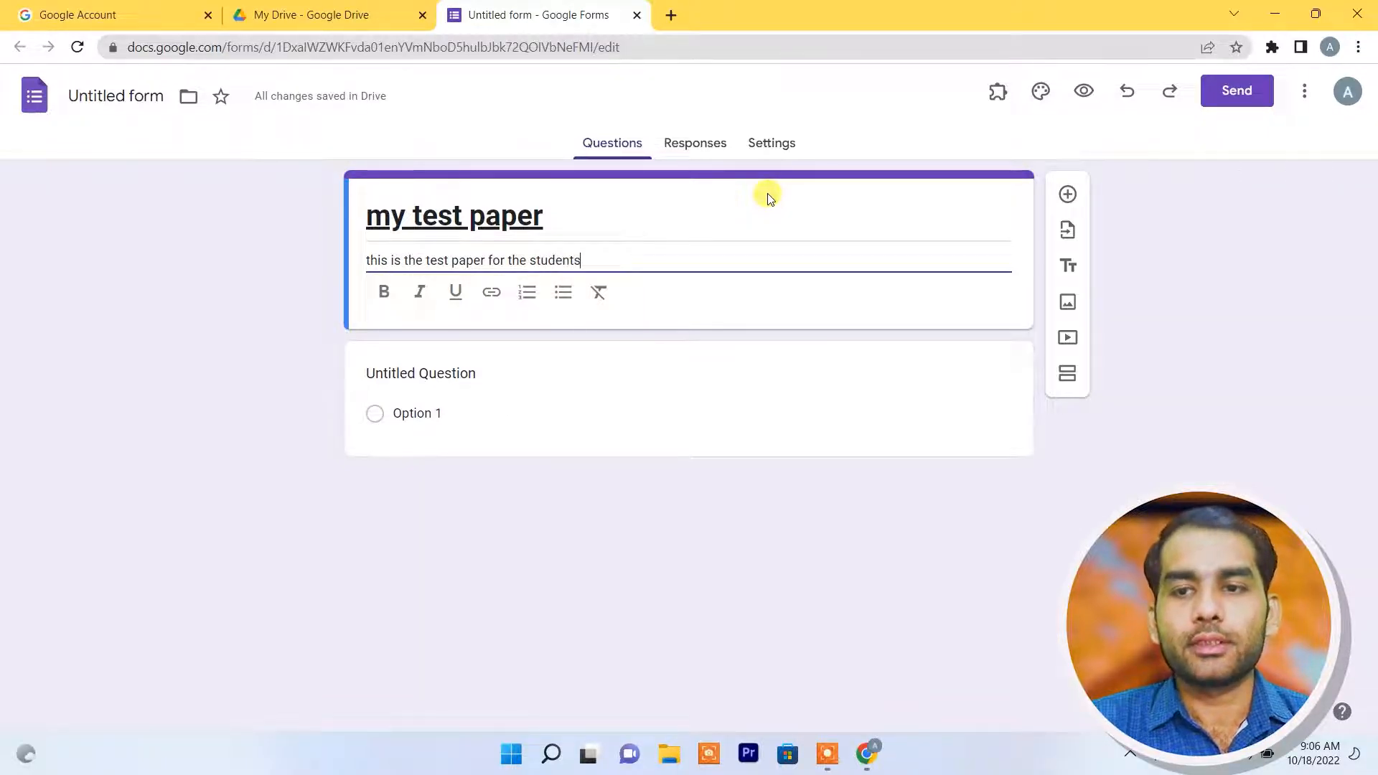
click(326, 508)
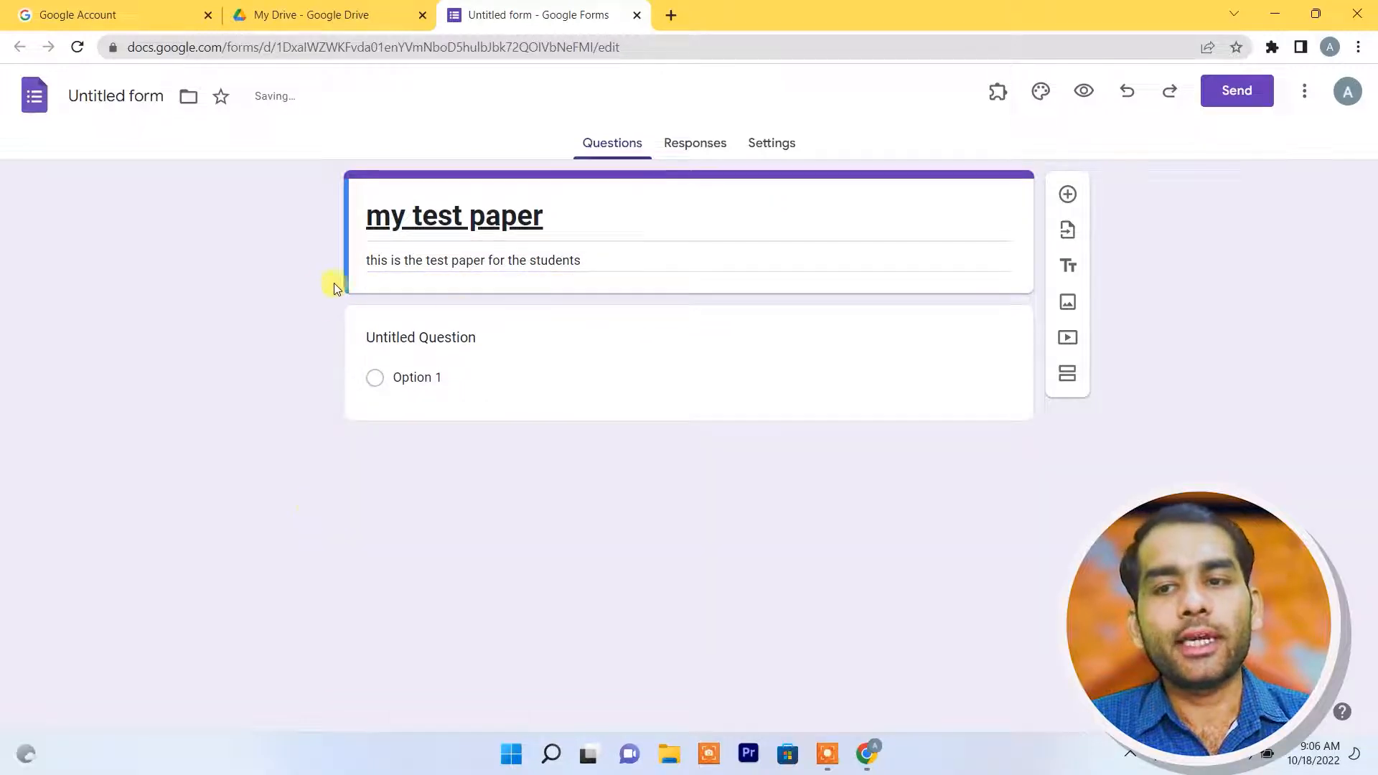
Step: Retitle the first question 'Enter your name', make it Short answer, and add a new question
click(463, 337)
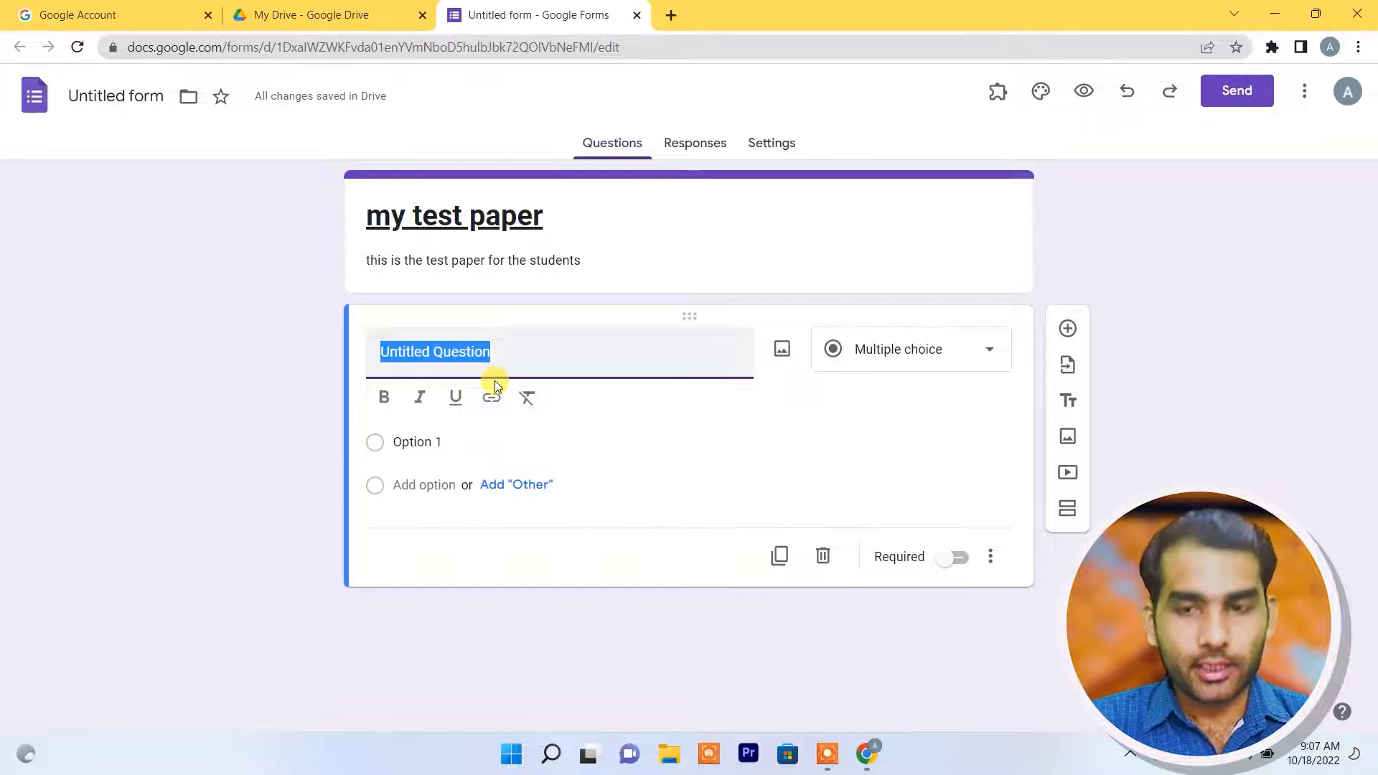
key(BackSpace)
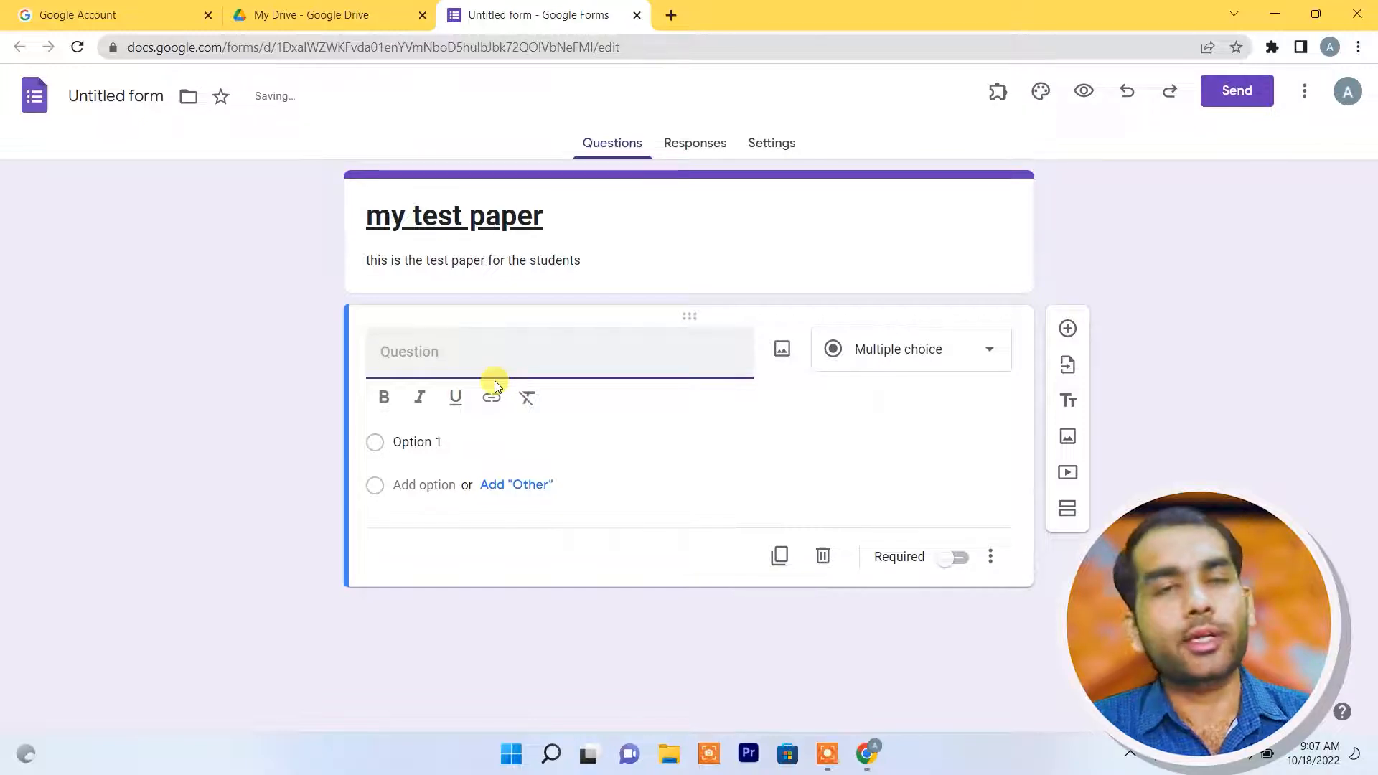
text(E)
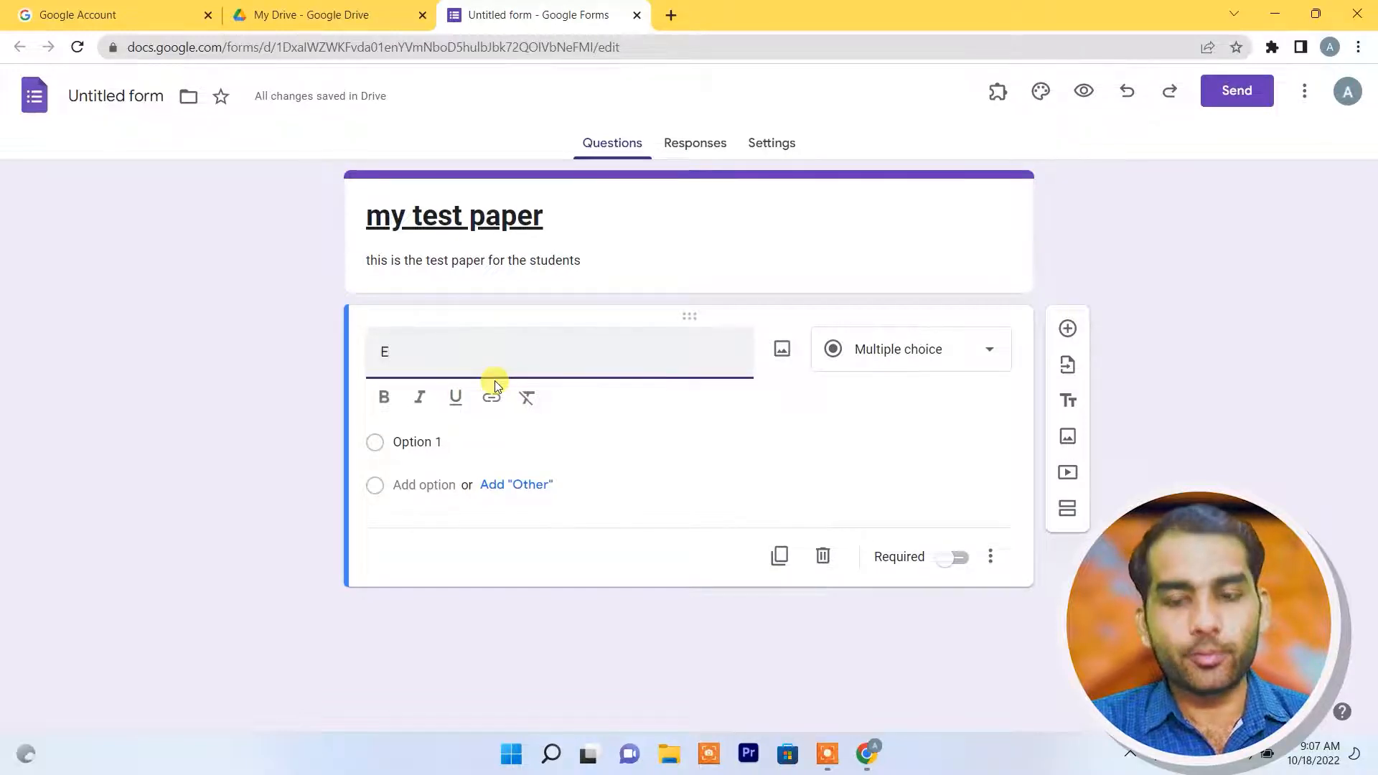
text(nter your name)
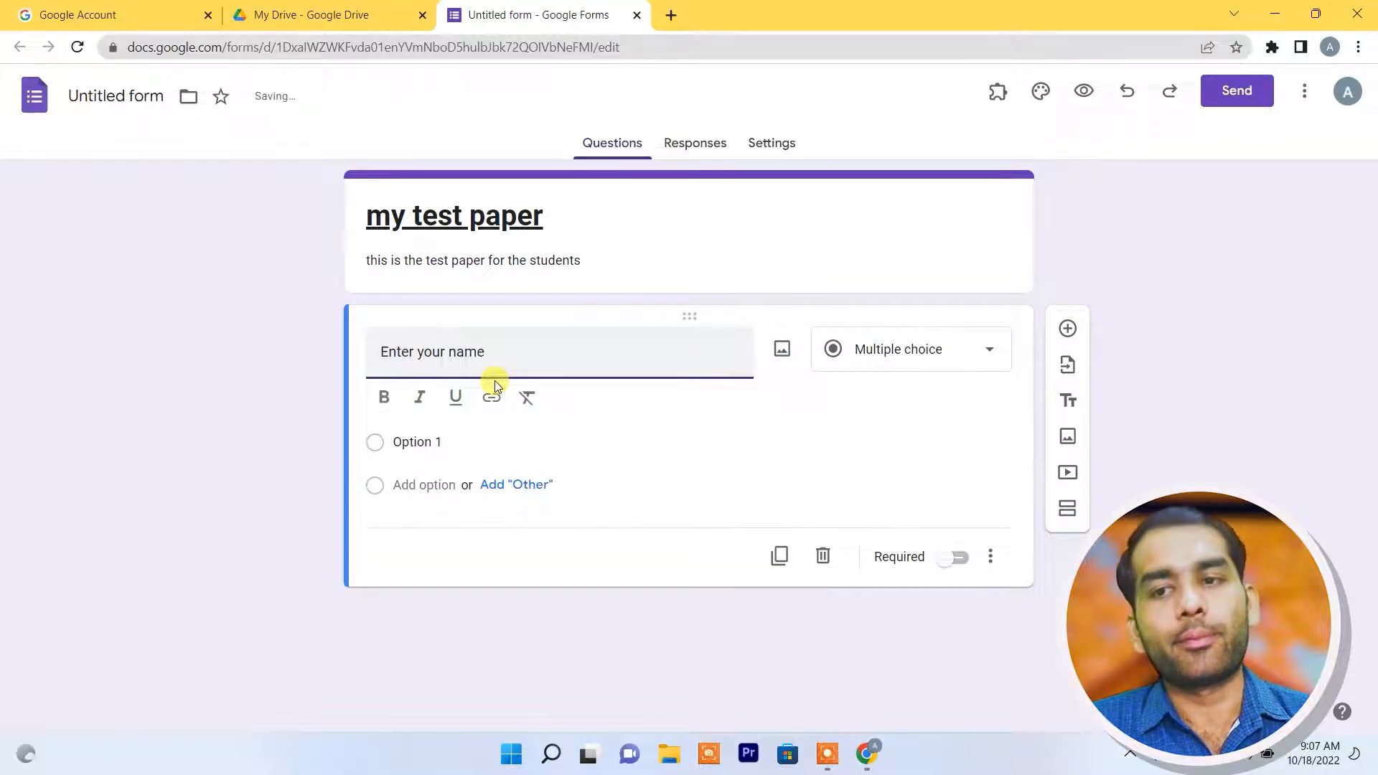
click(258, 496)
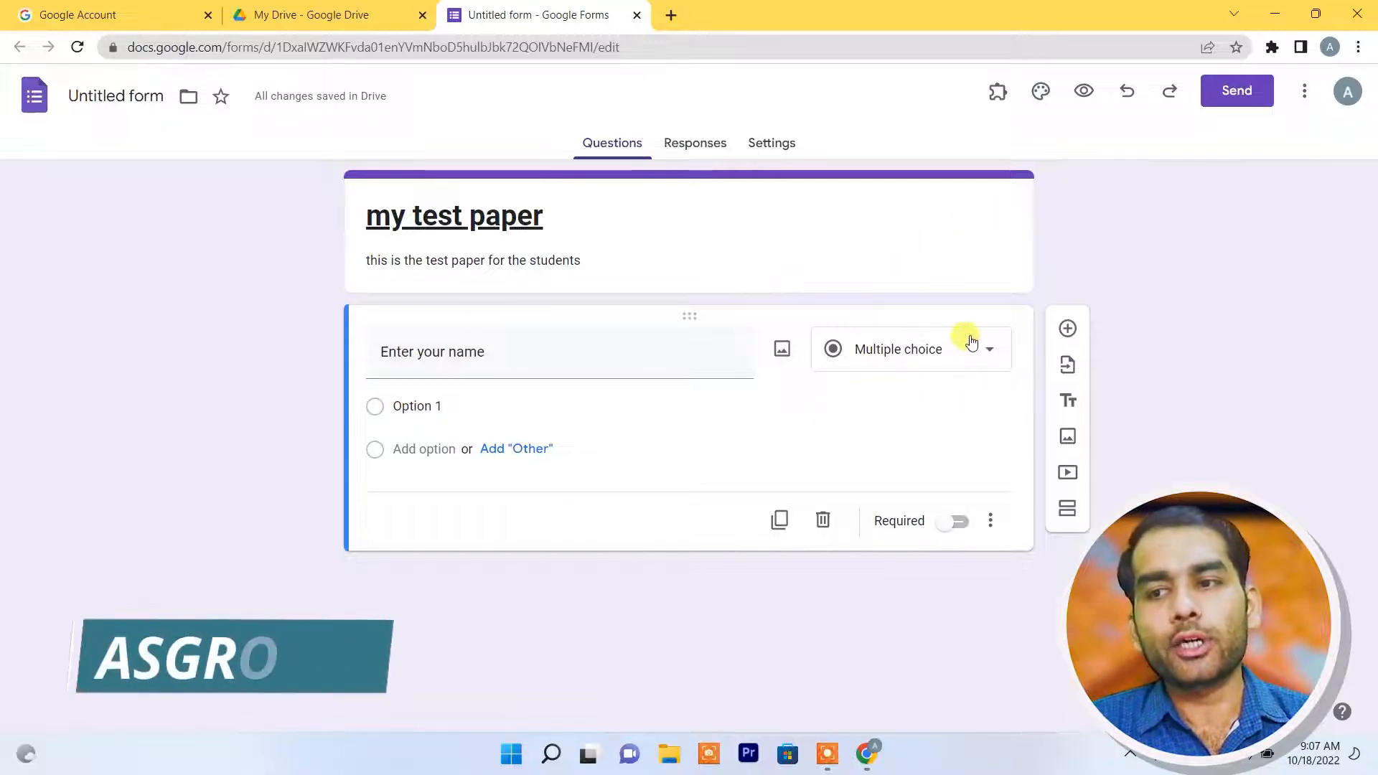
click(995, 361)
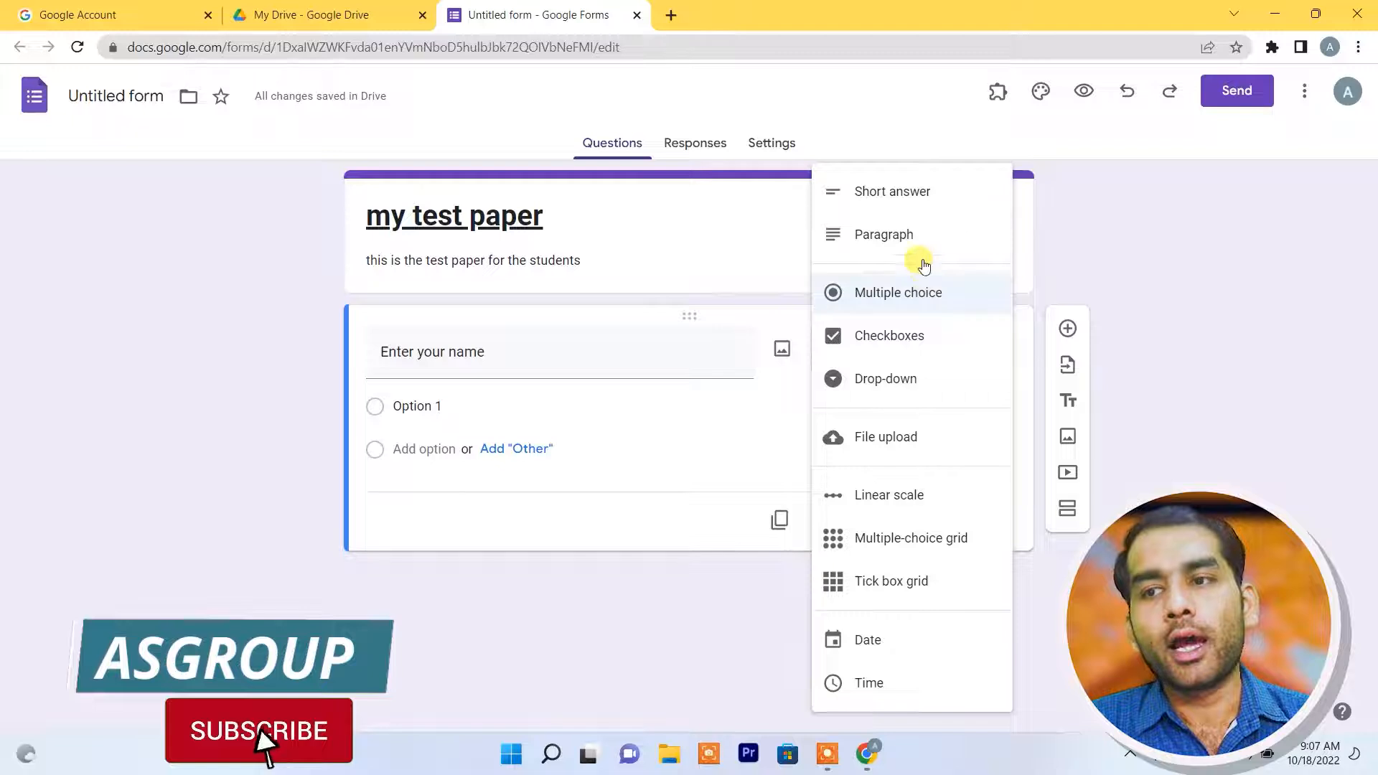
click(894, 214)
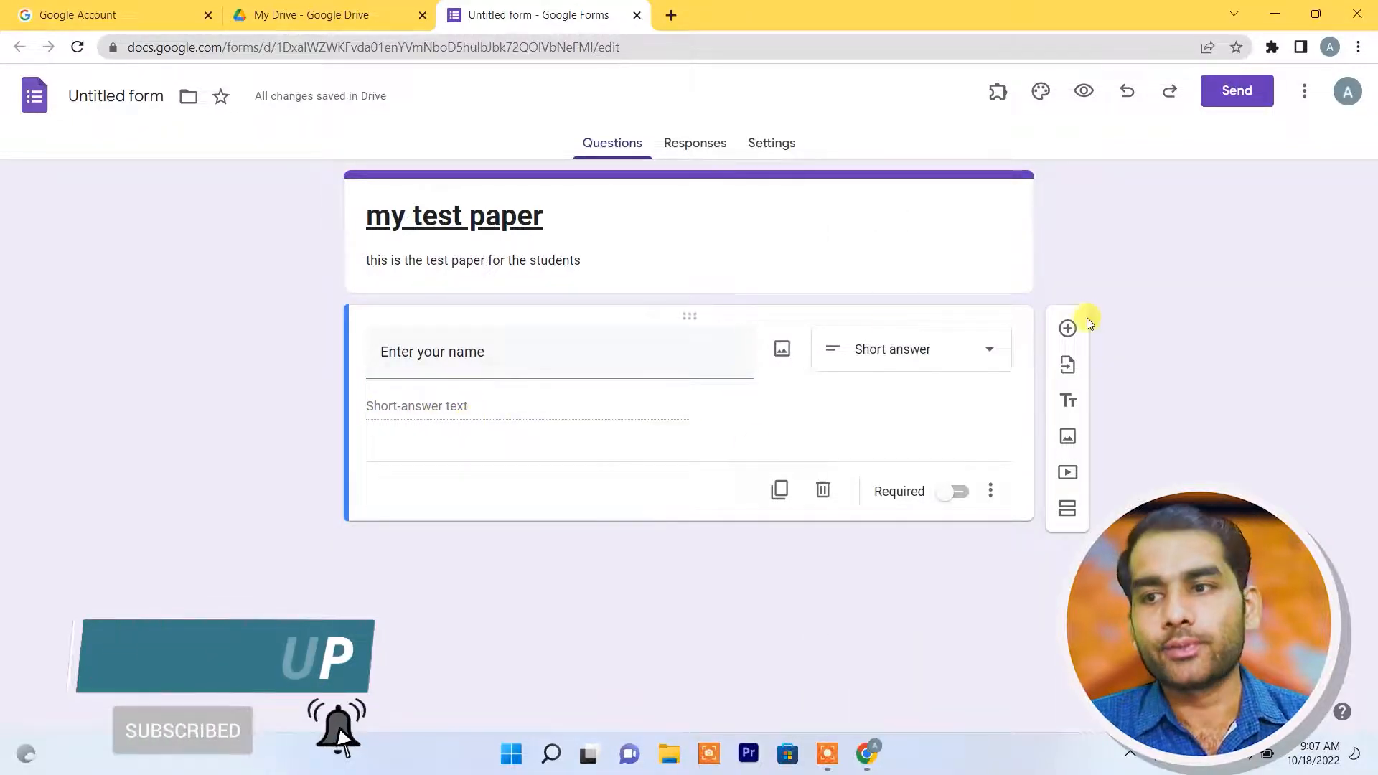
click(1067, 331)
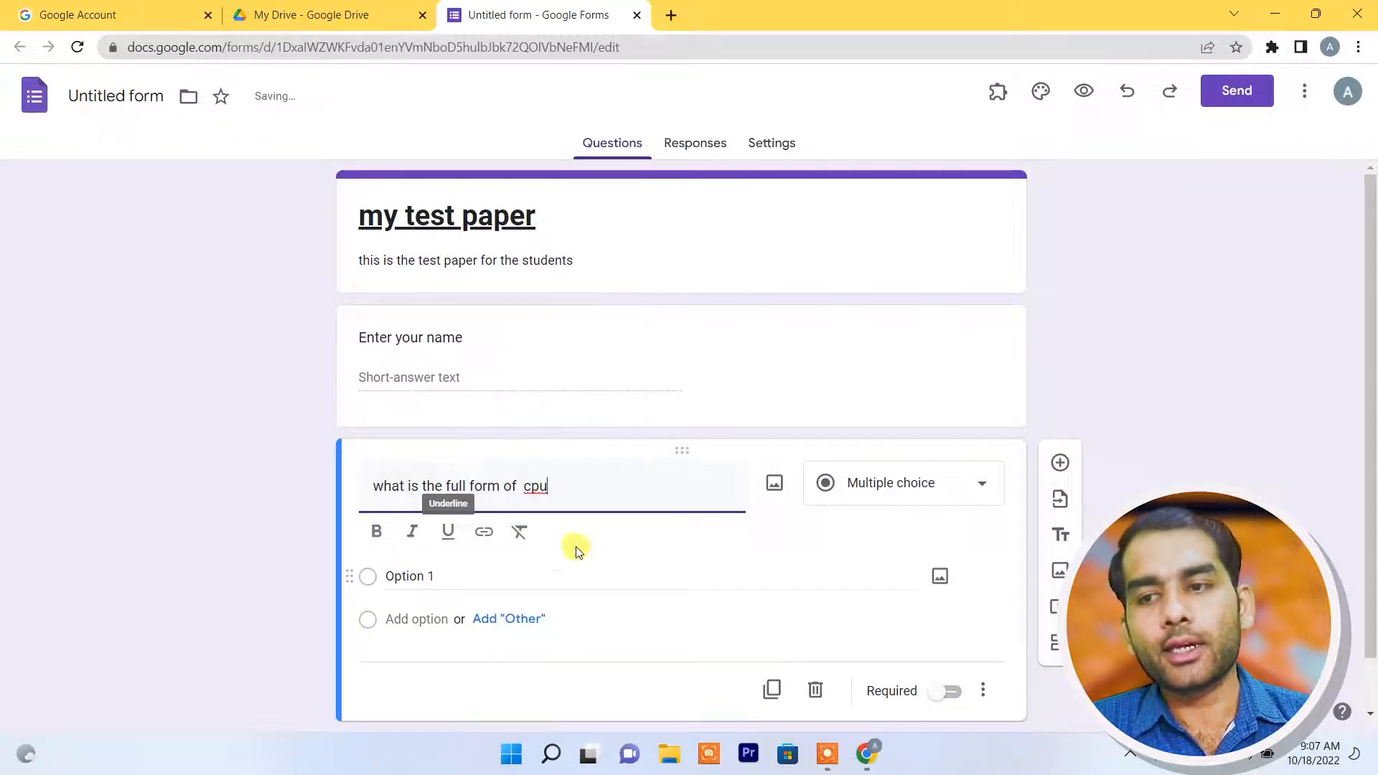
Step: Keep the cpu question as Multiple choice with first option 'central process unit'
click(914, 483)
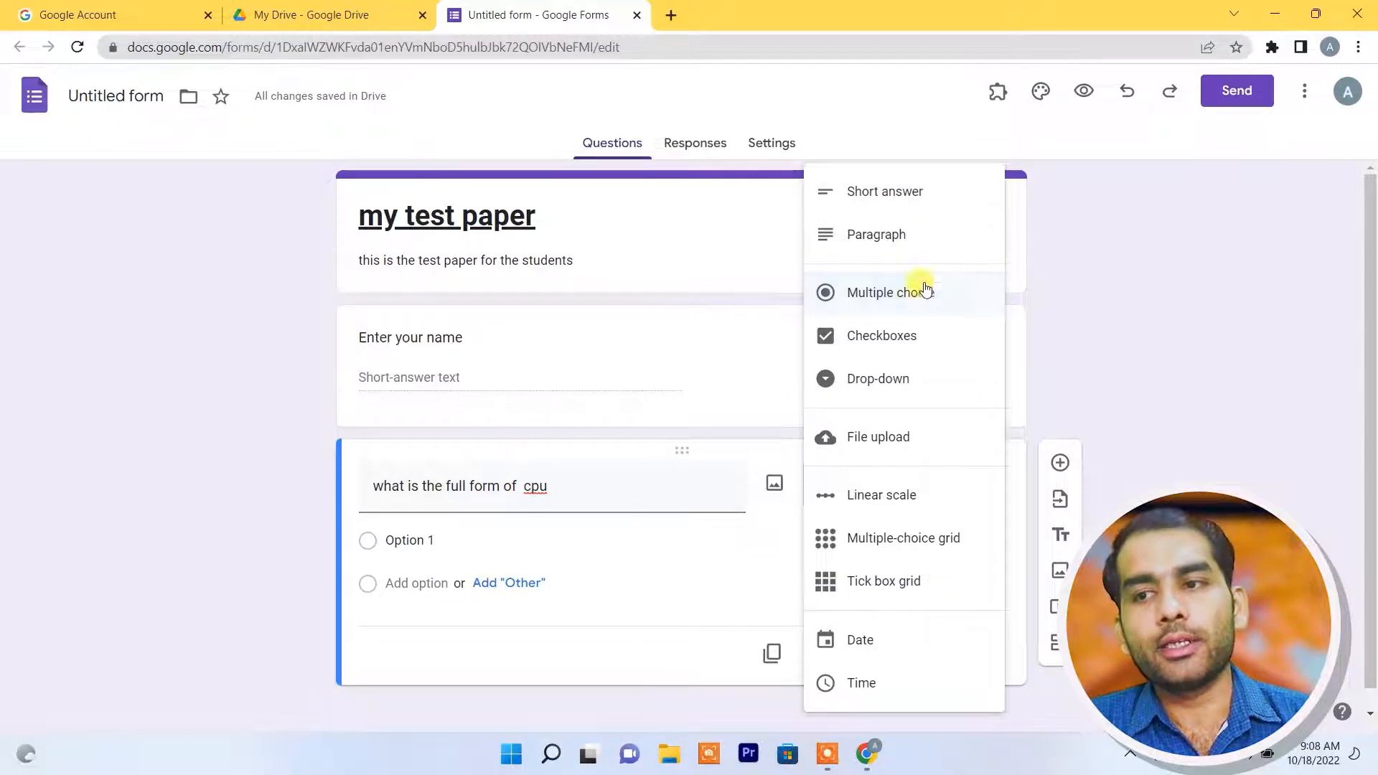
click(886, 302)
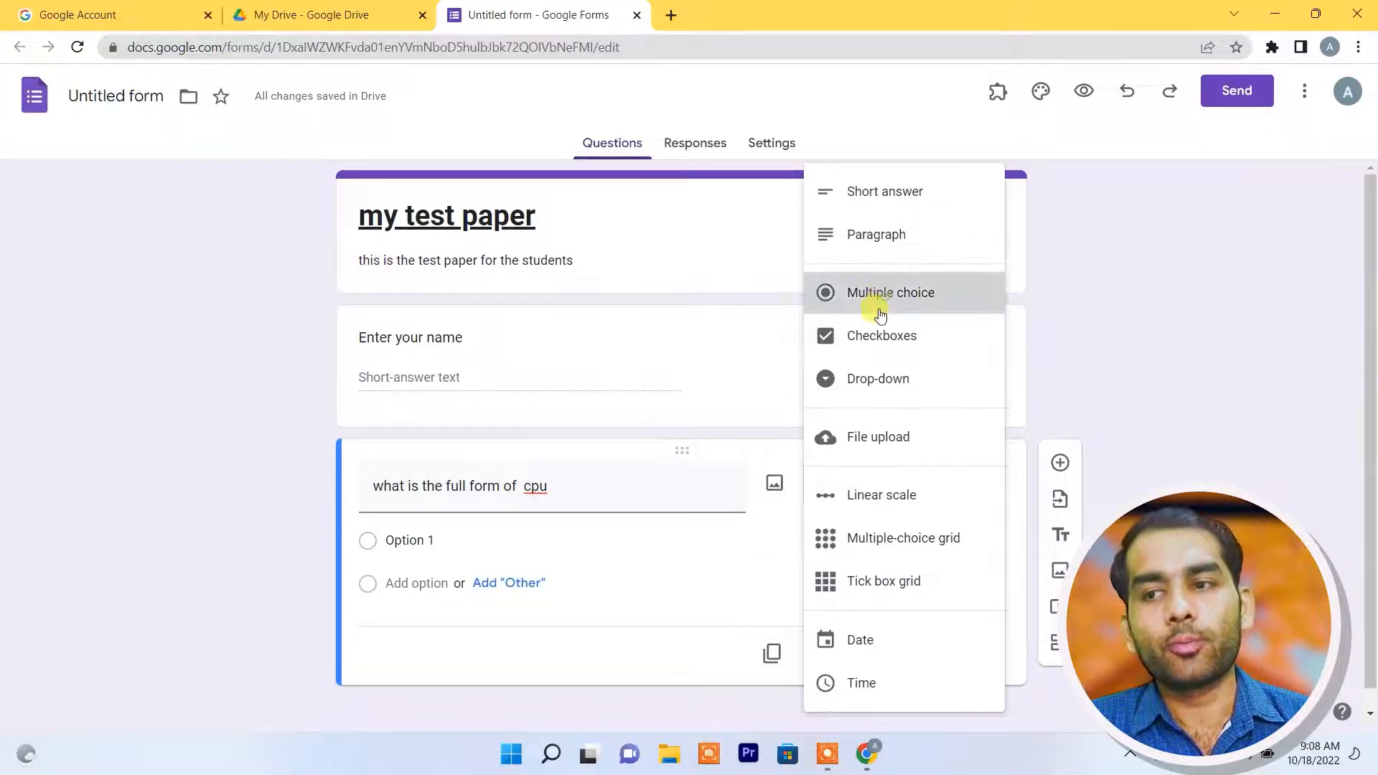
click(420, 549)
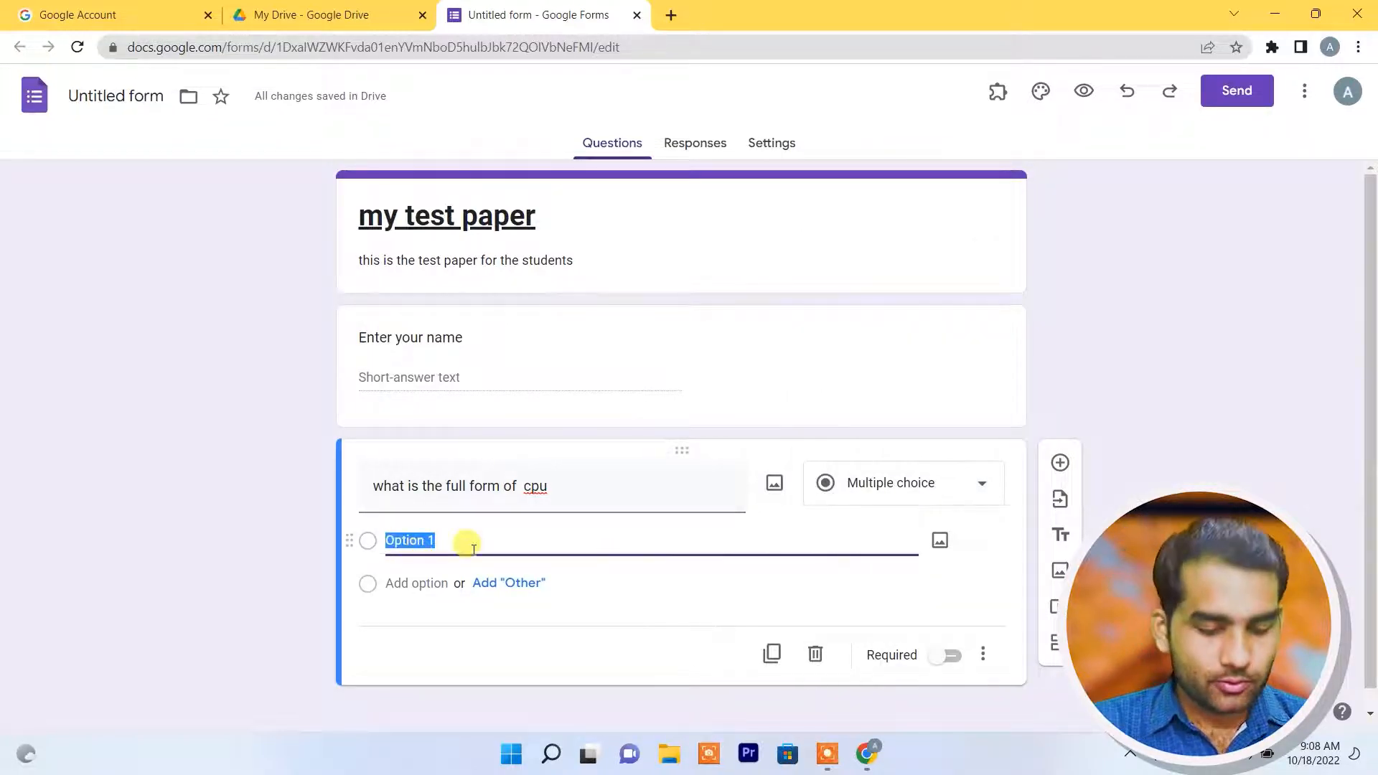
text(central process)
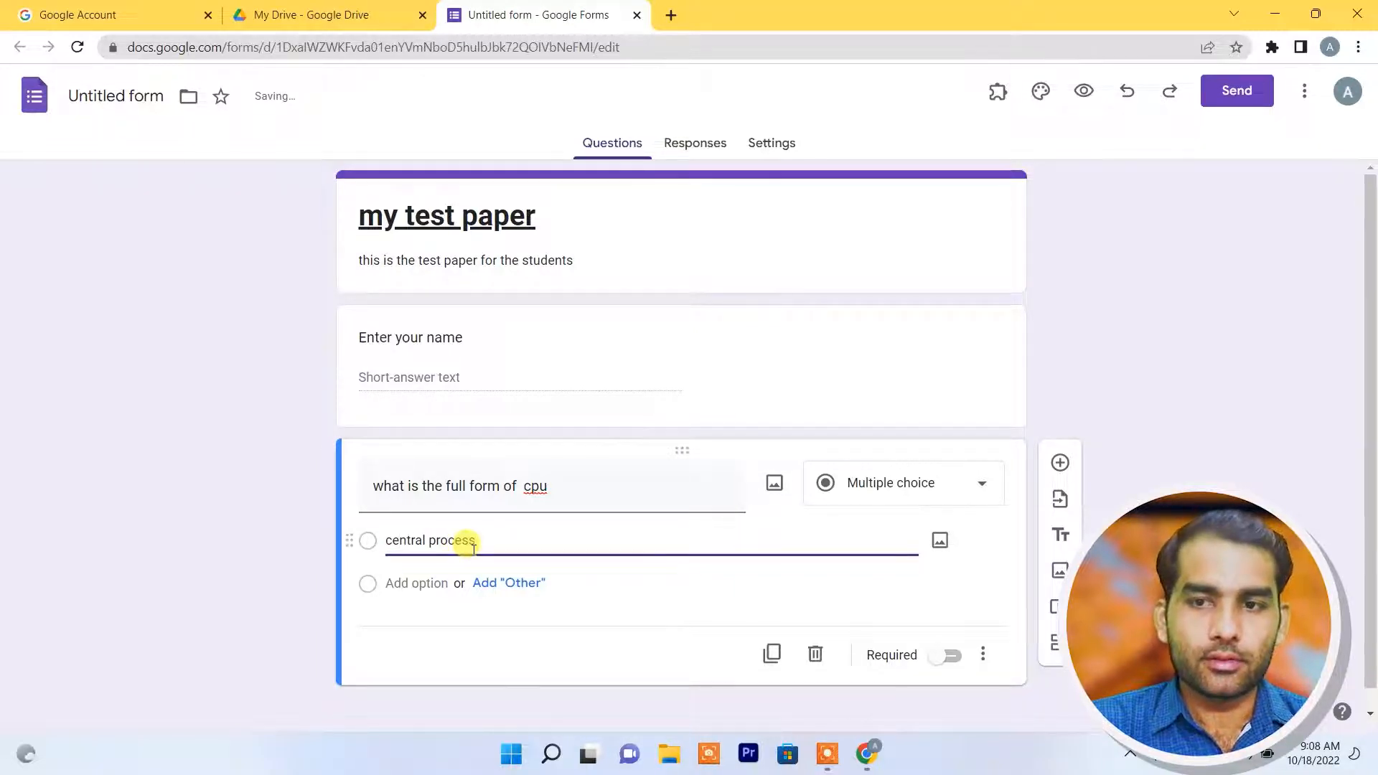
text(un)
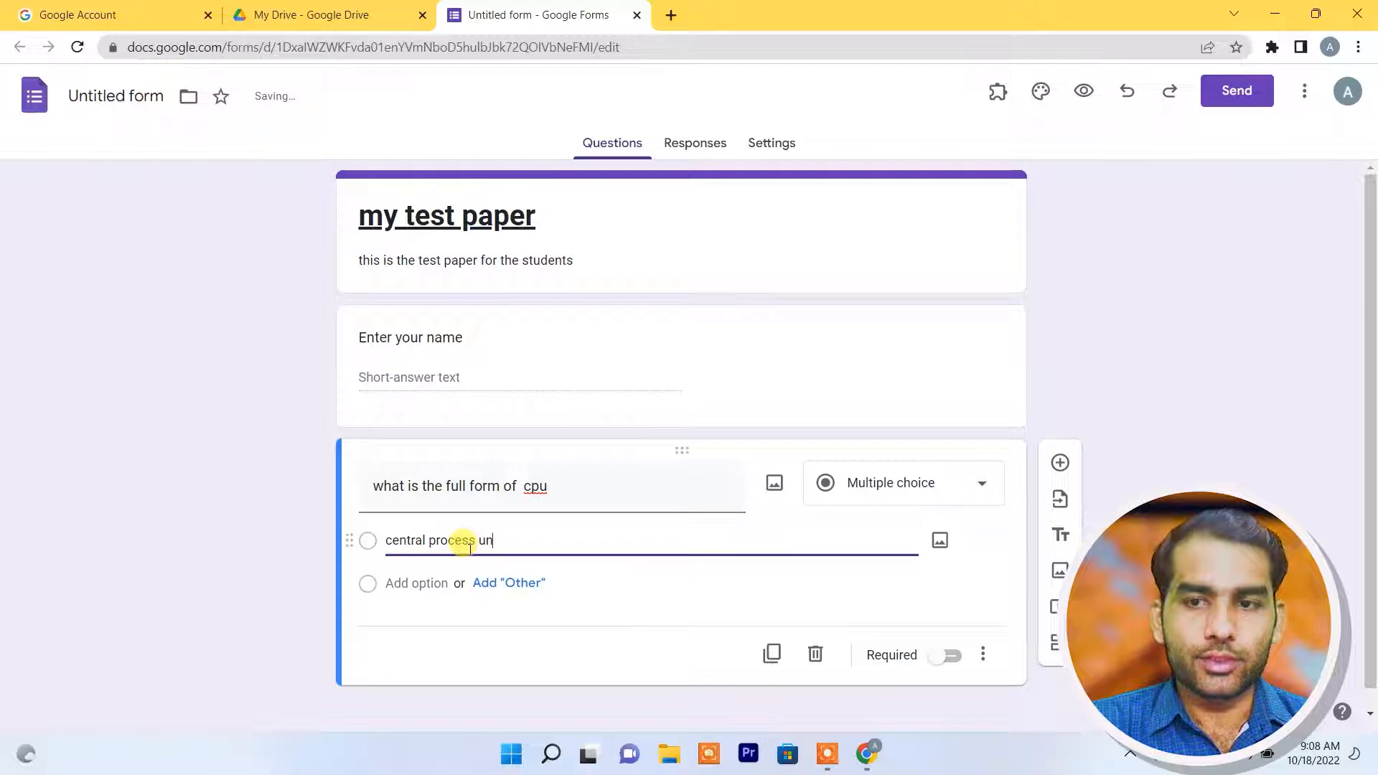
text(it)
Step: Add options 'centeral proccessing unit', 'center power unit' and 'cell power unit'
click(449, 582)
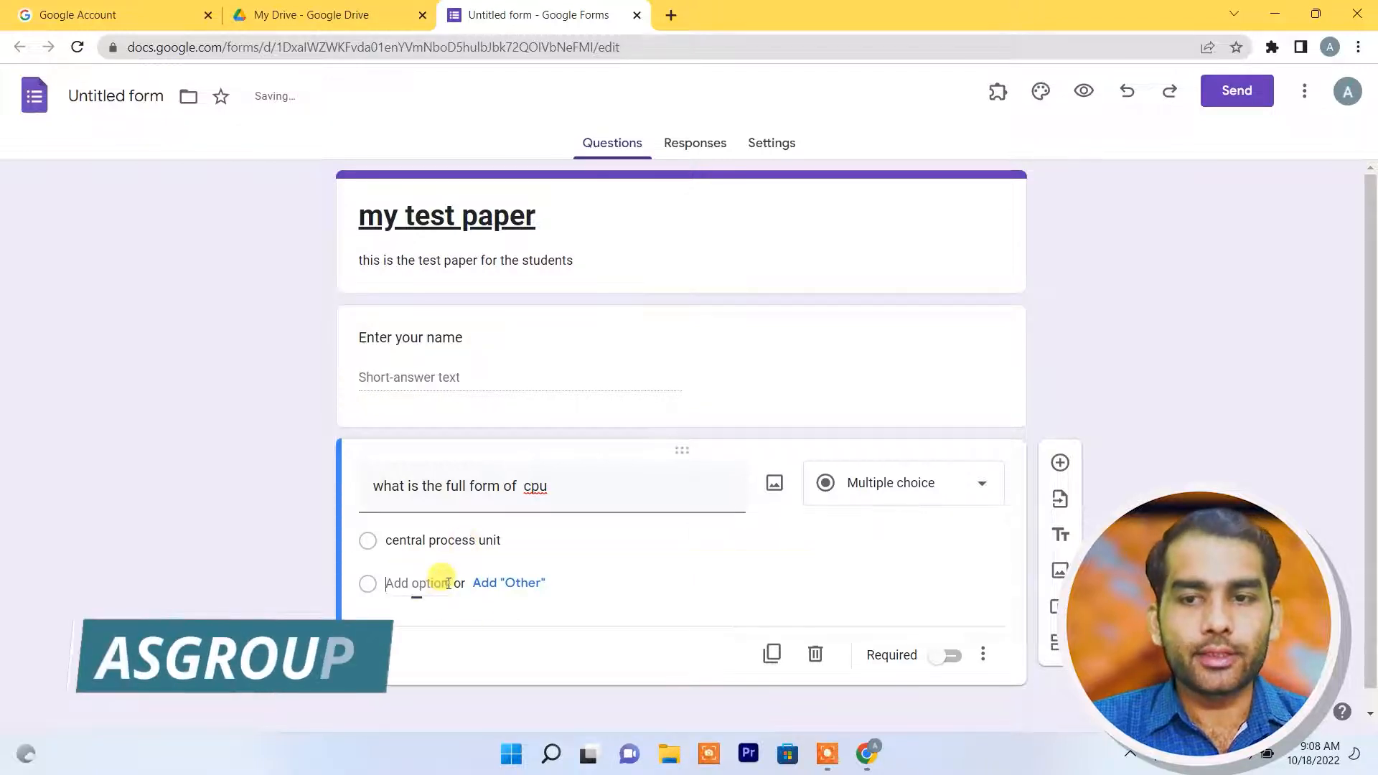
text(cent)
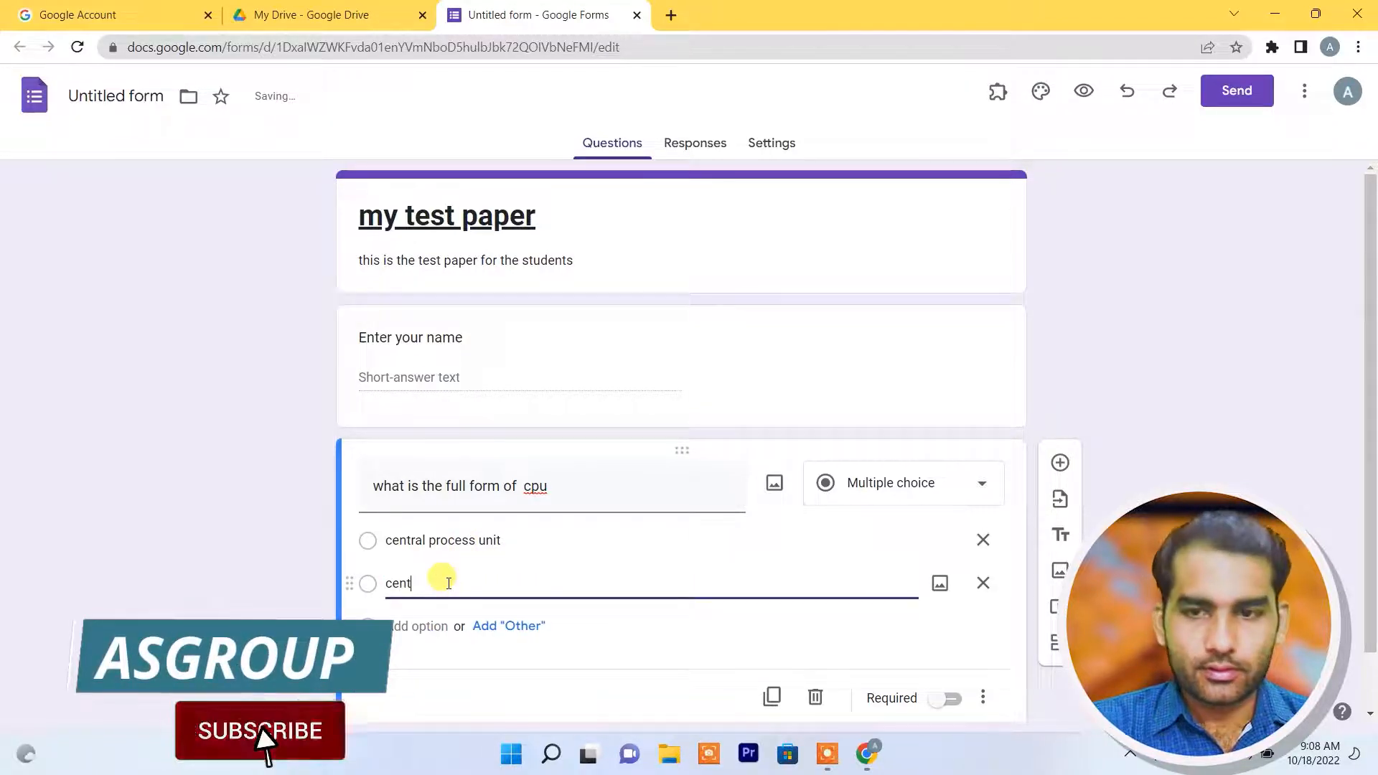
text(eral pr)
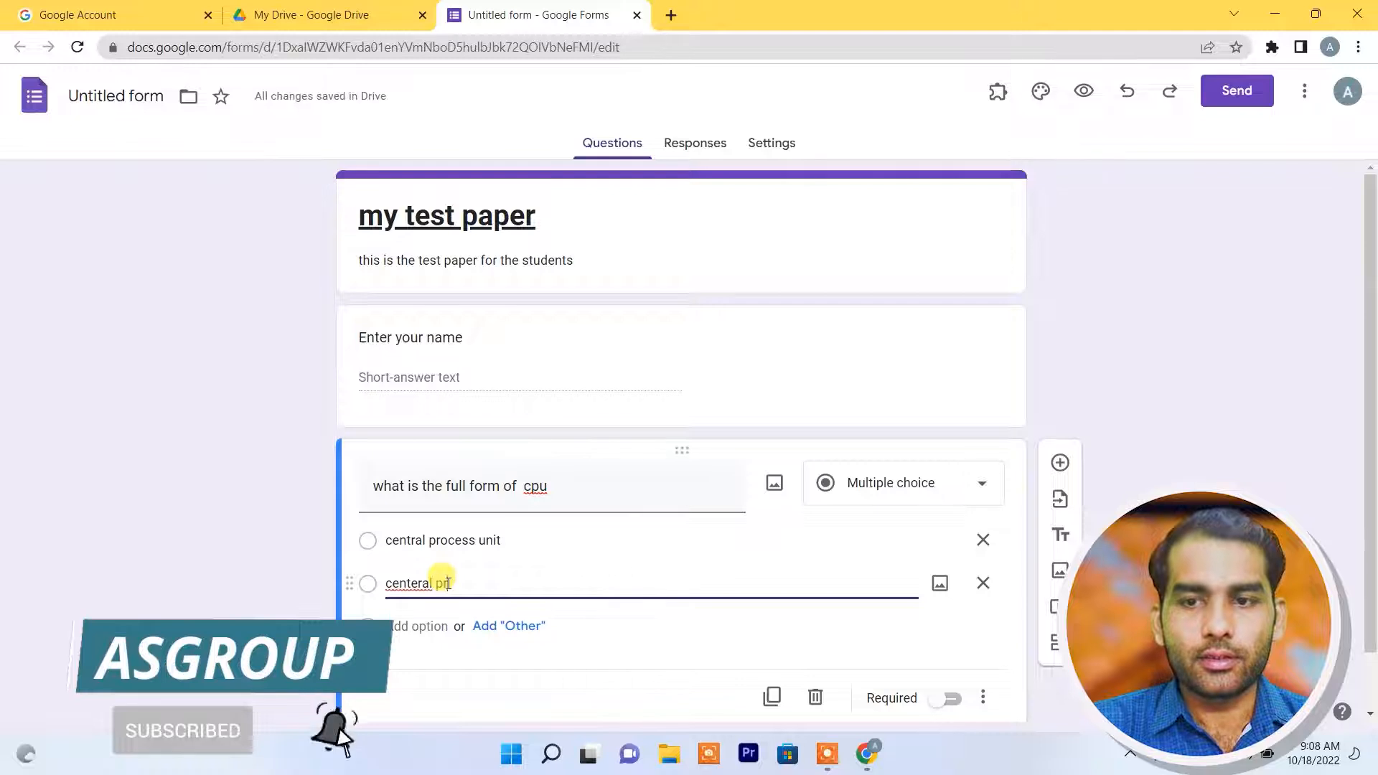
text(occessing y)
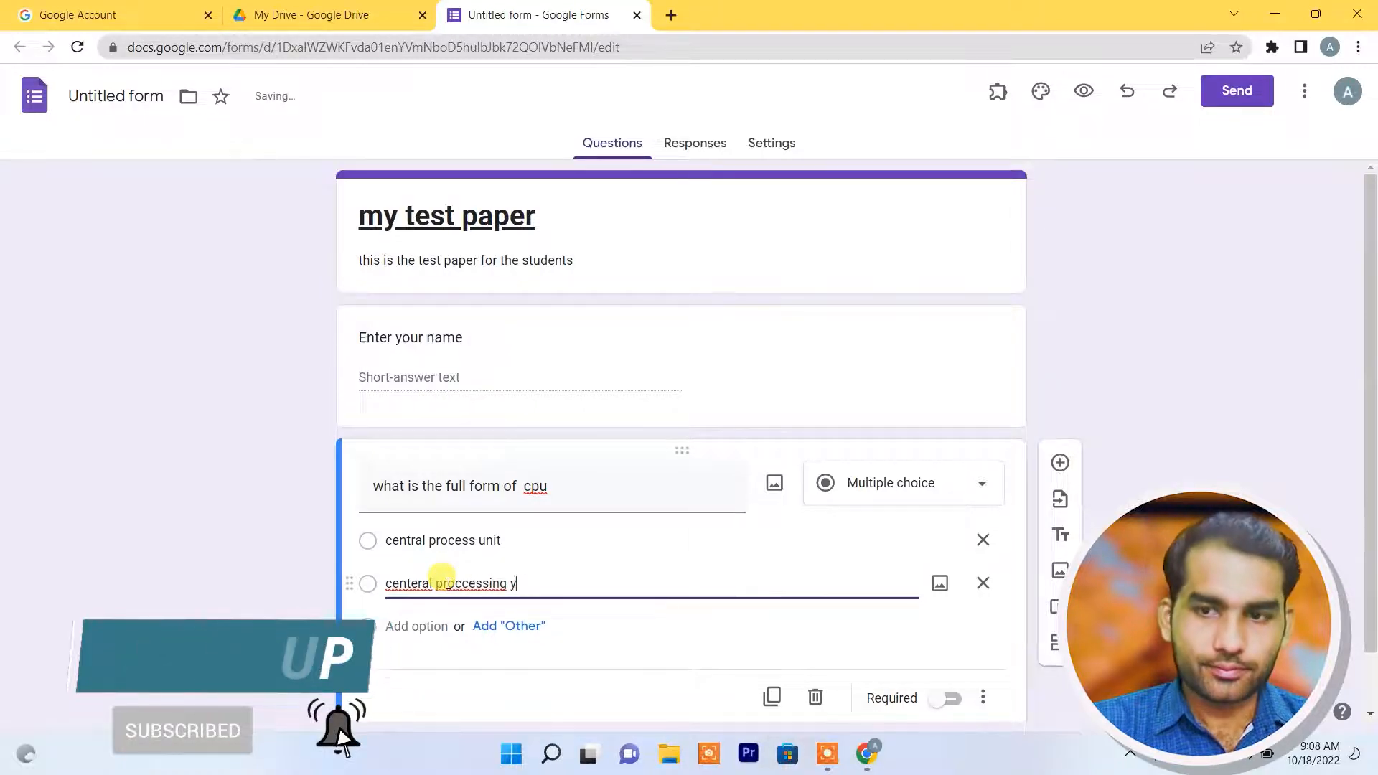
key(BackSpace)
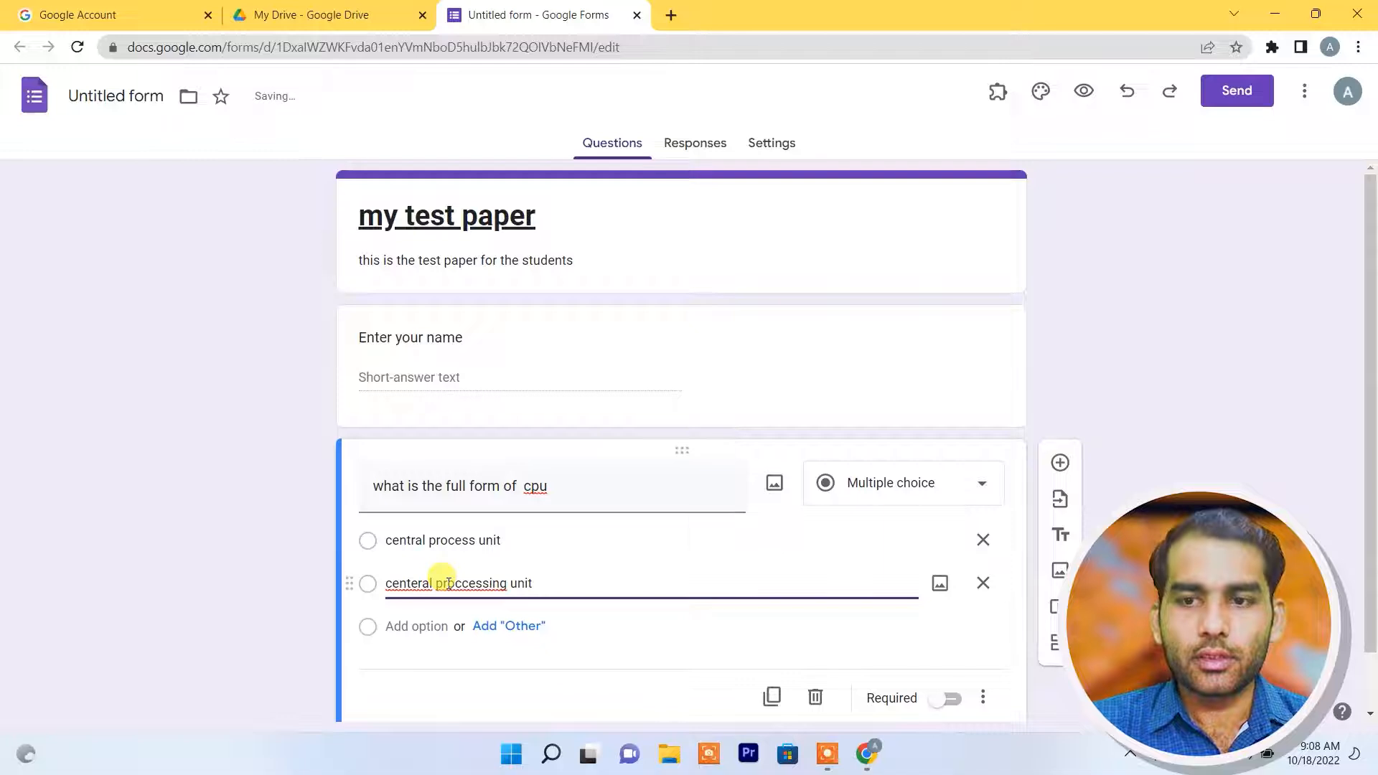
click(397, 625)
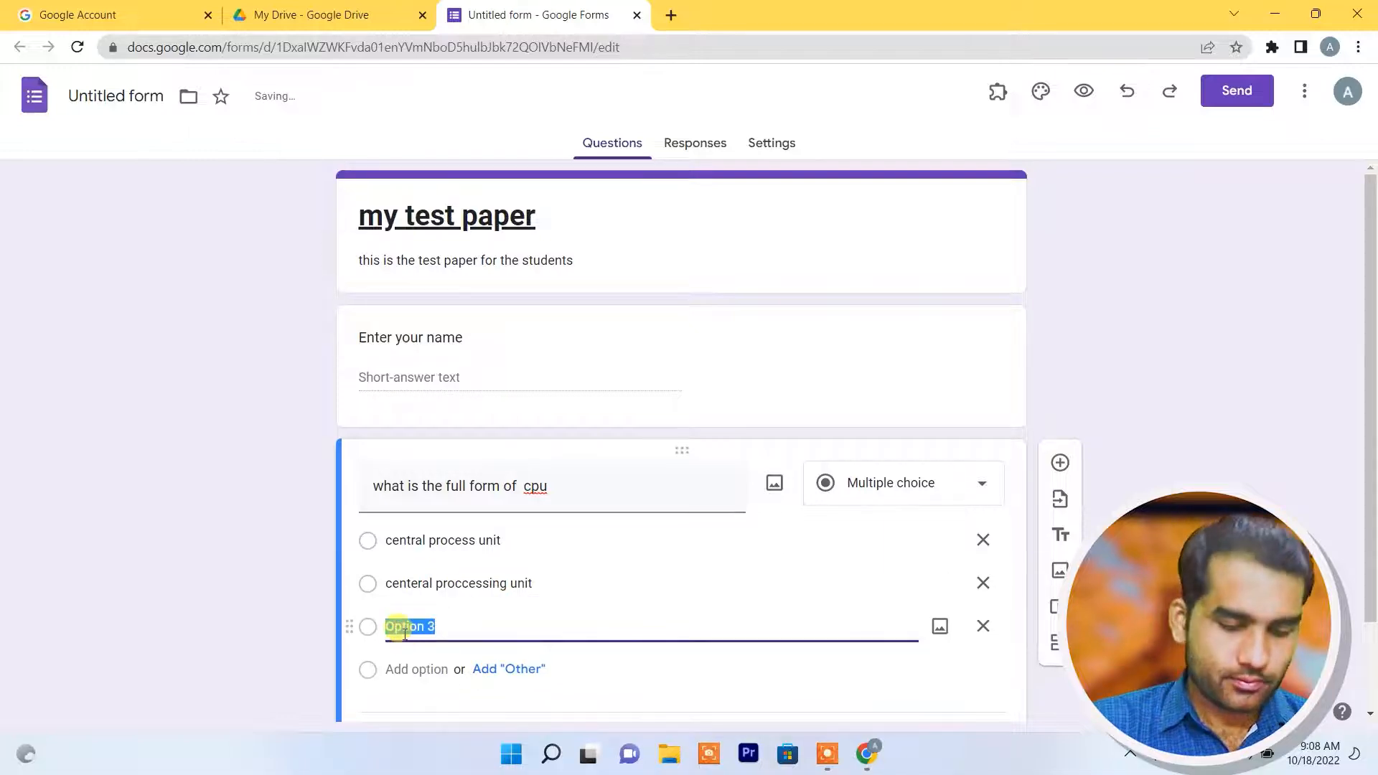
text(center)
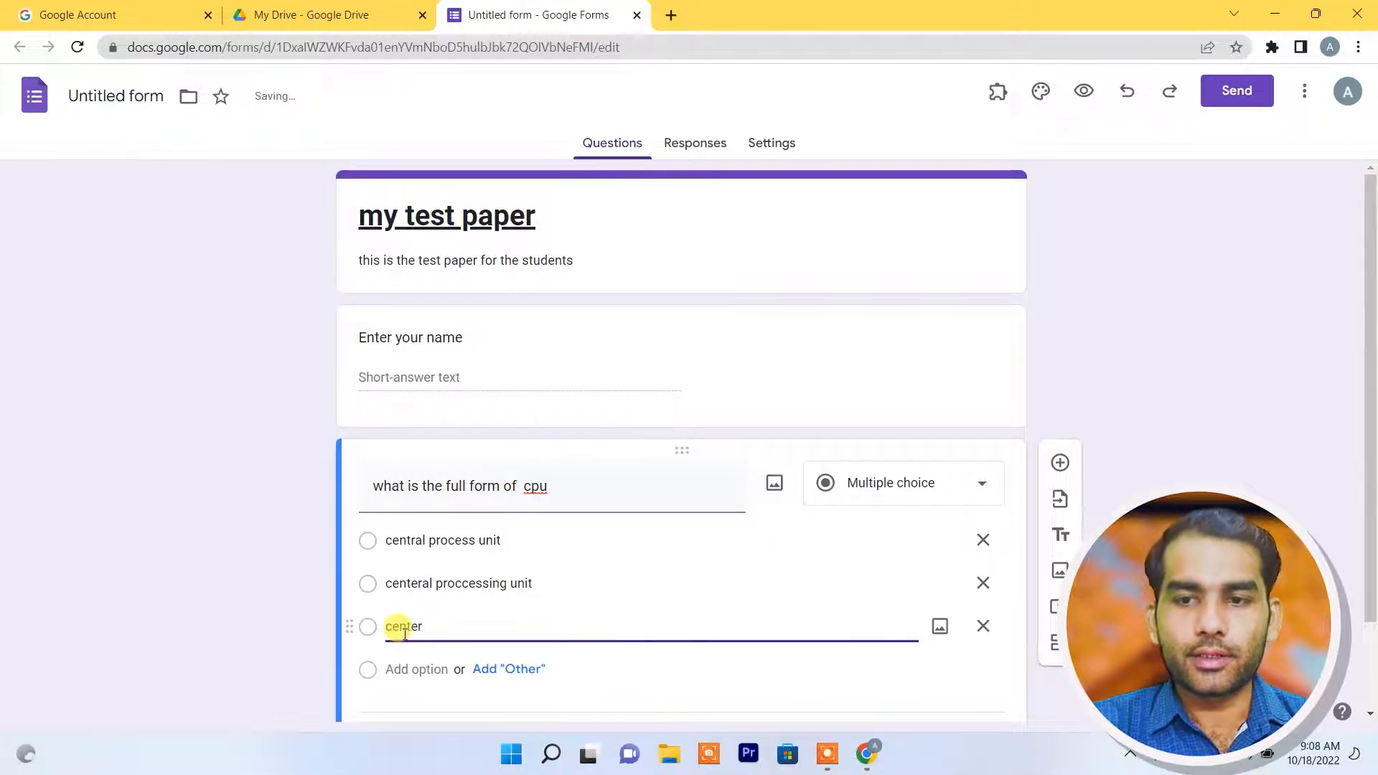
text( power unit)
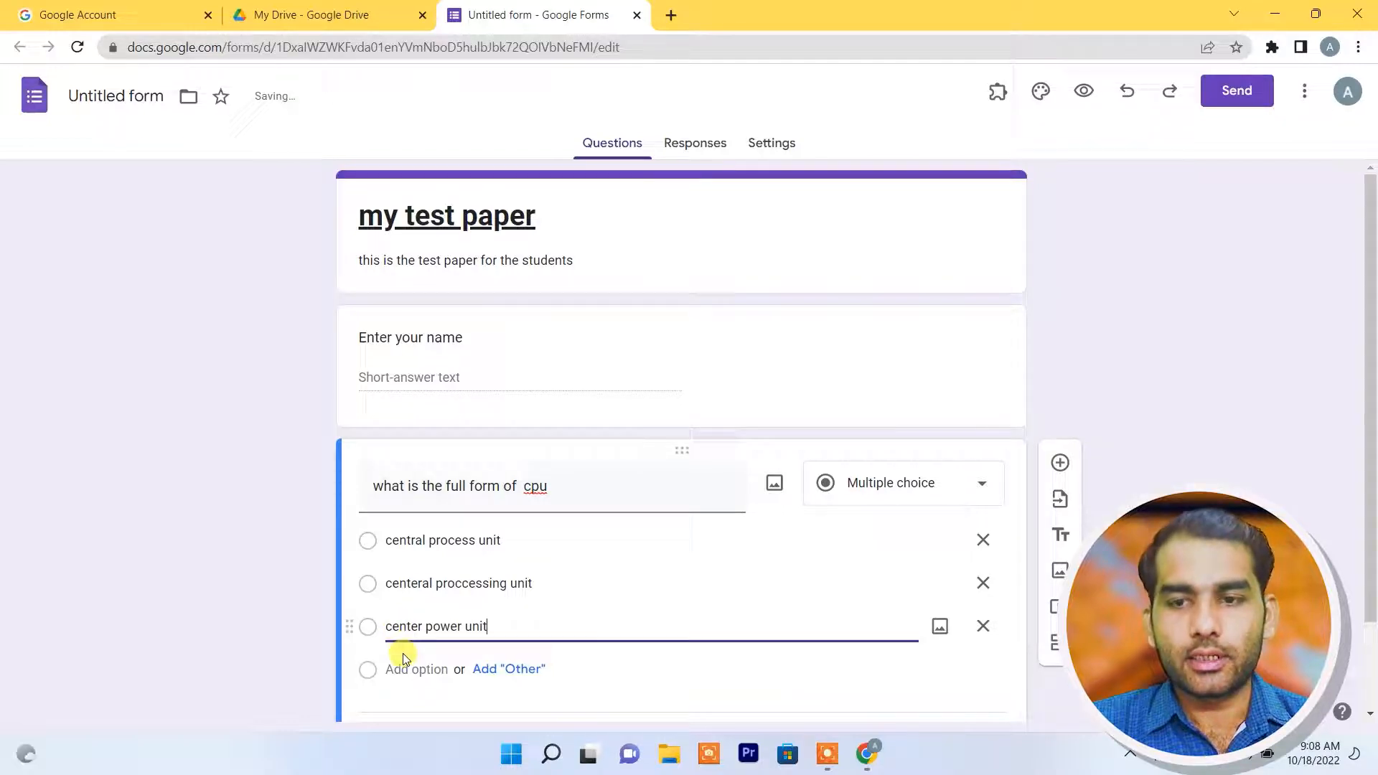
click(402, 668)
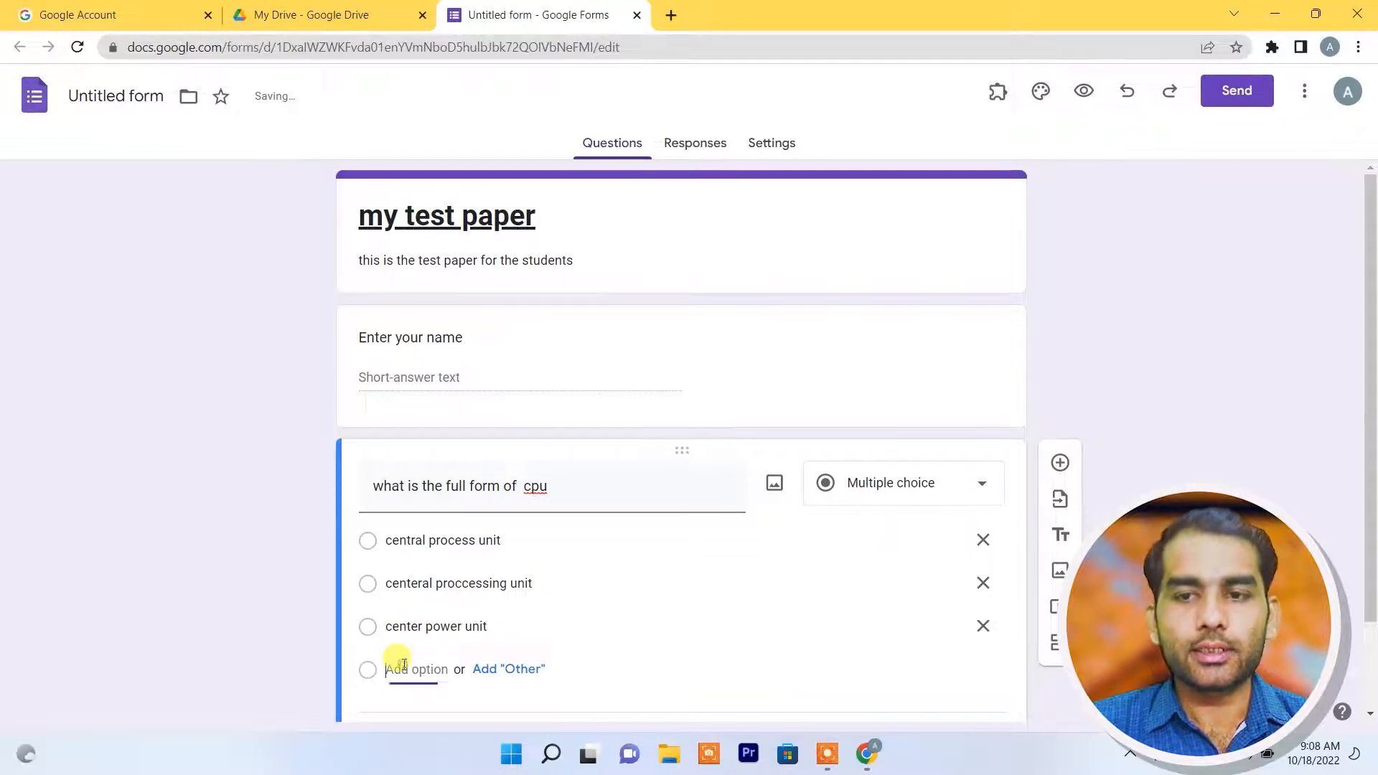
text(cell power unit)
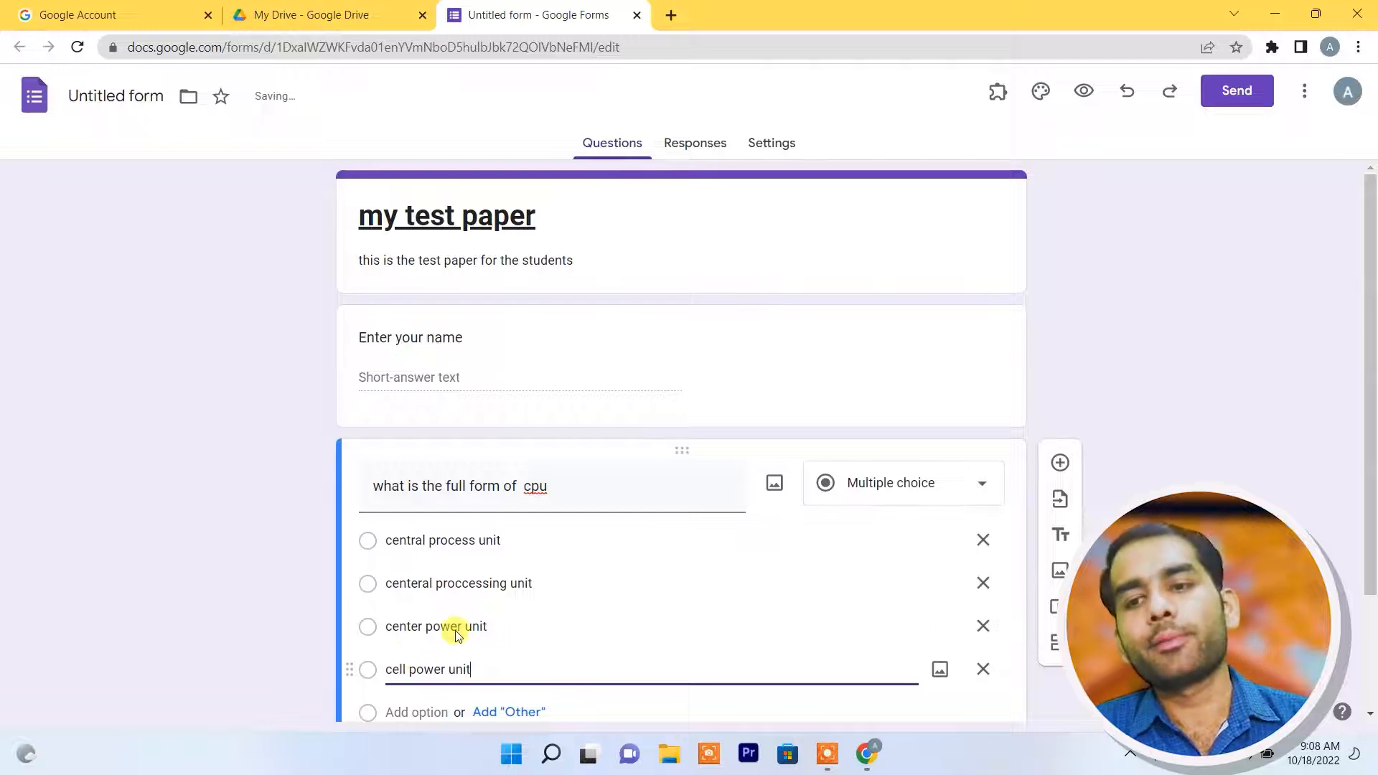
click(314, 600)
scroll(668, 577, down, 3)
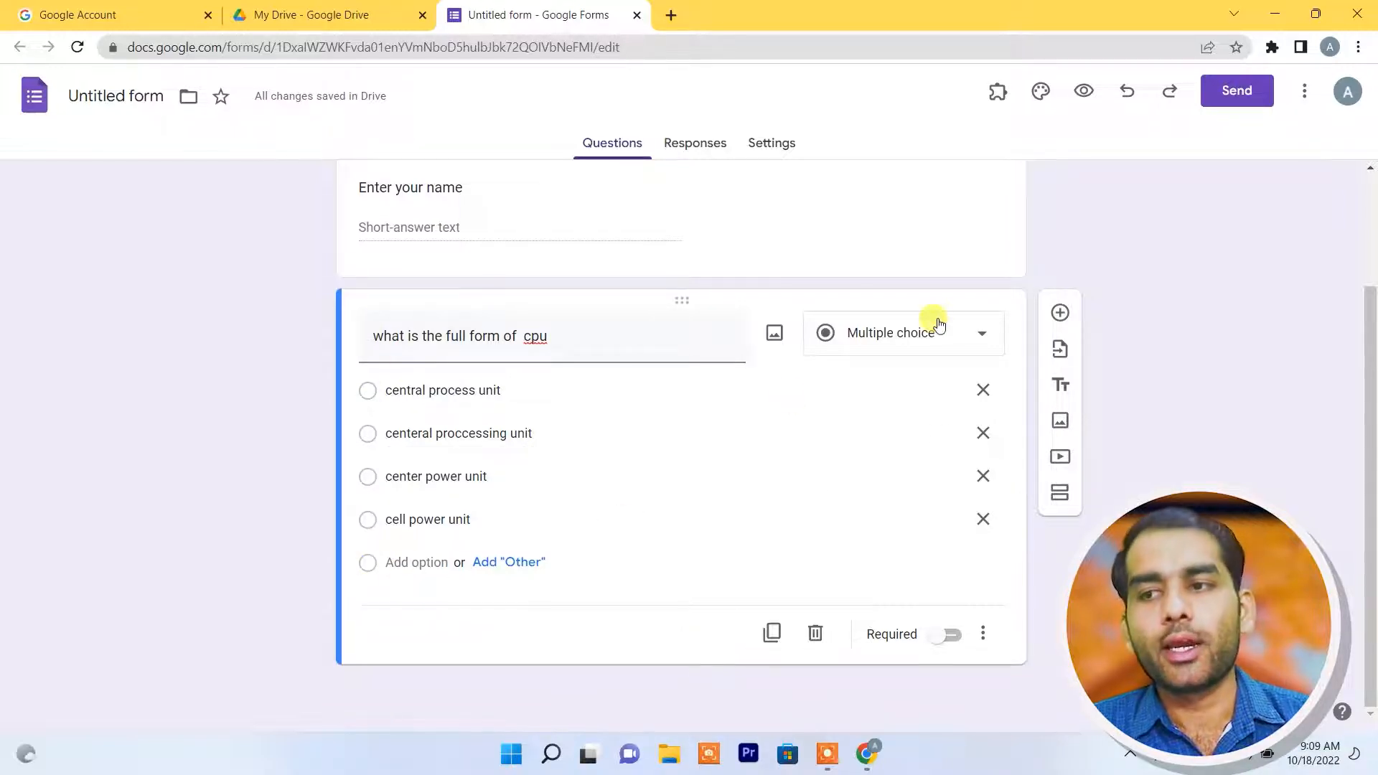
Step: Add the question 'what is the defination of computer' as a Short answer question
click(1060, 312)
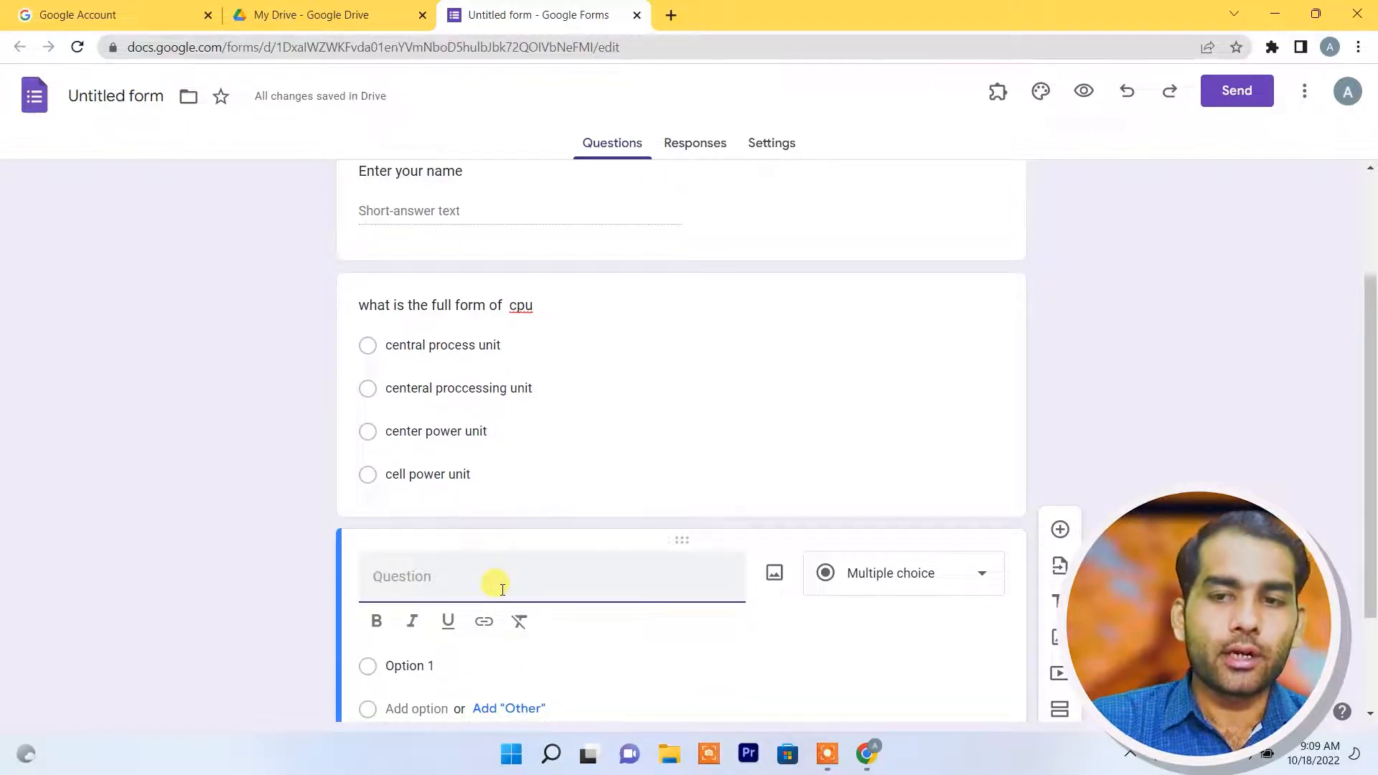
text(what is the d)
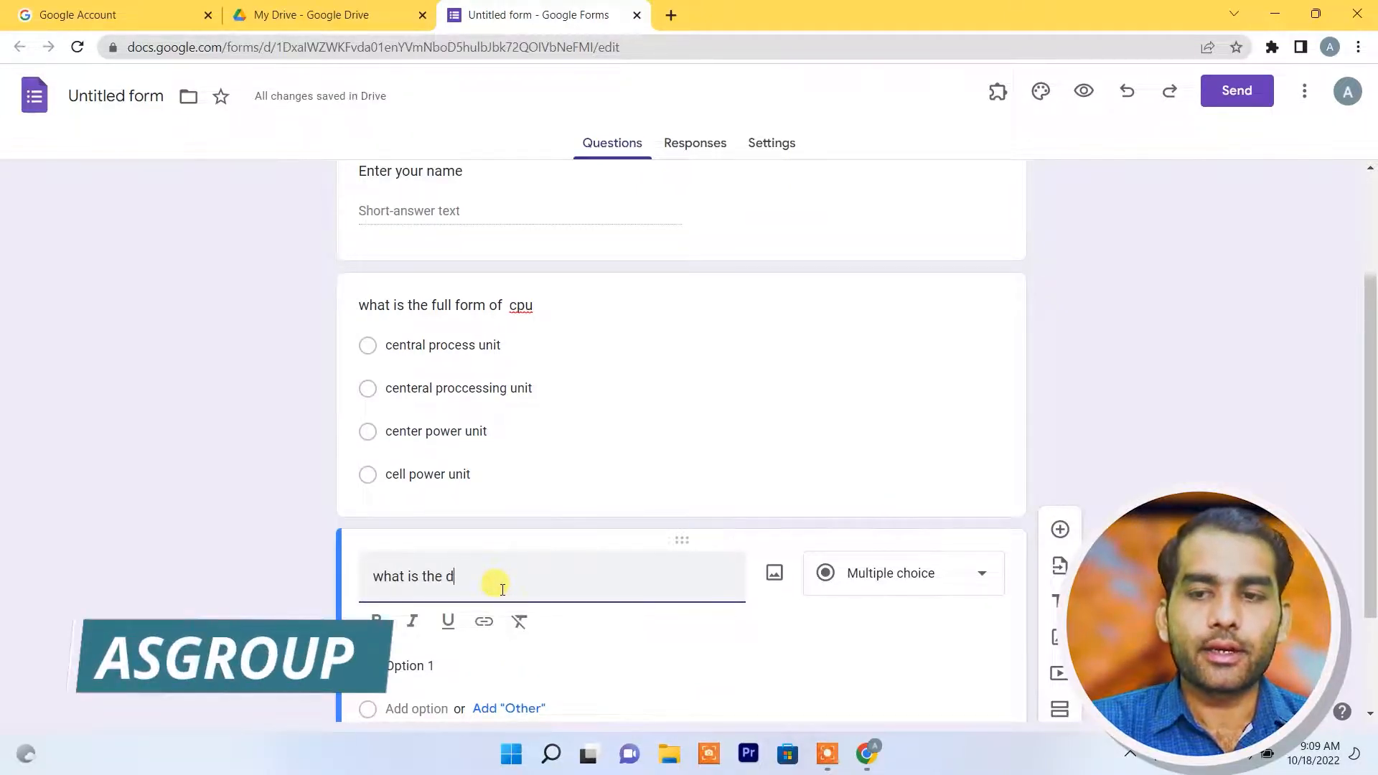
text(eiffinat)
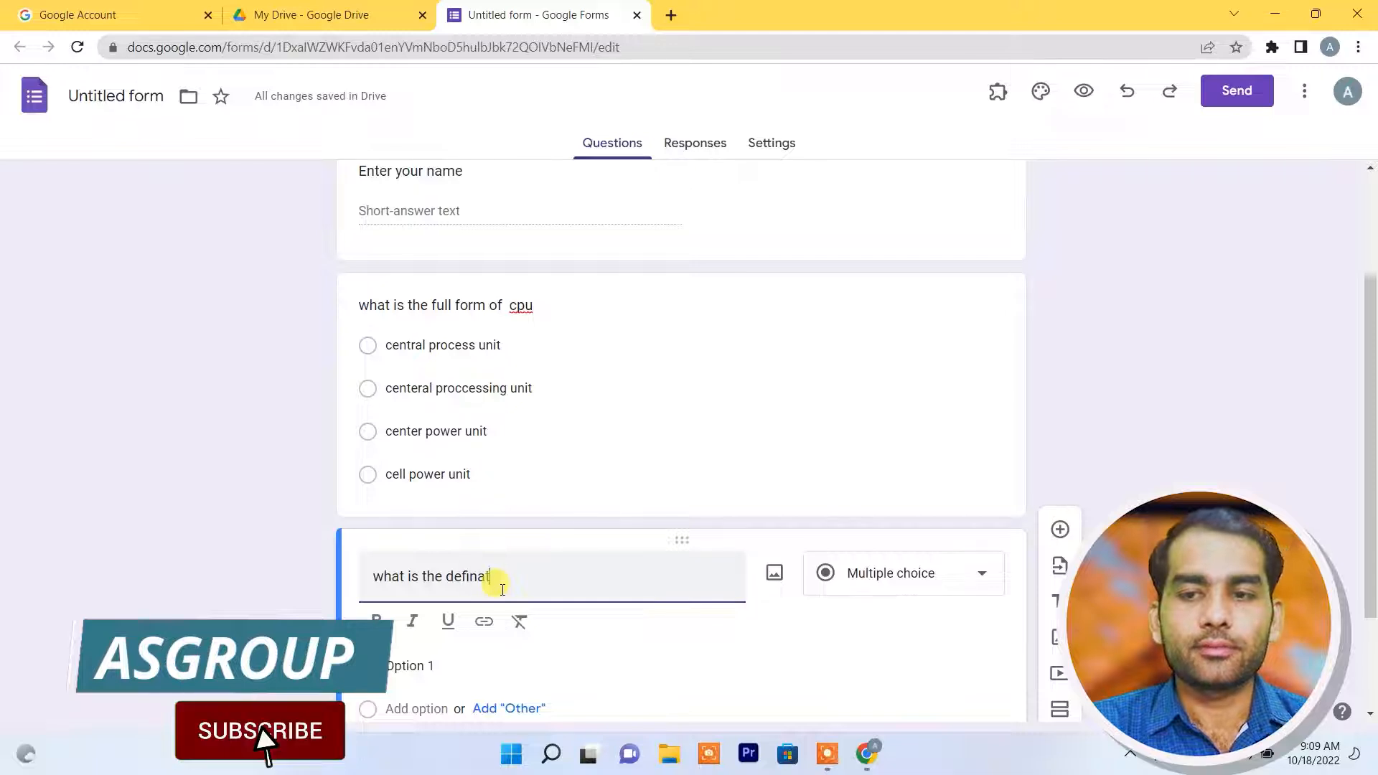
text(ion of computer)
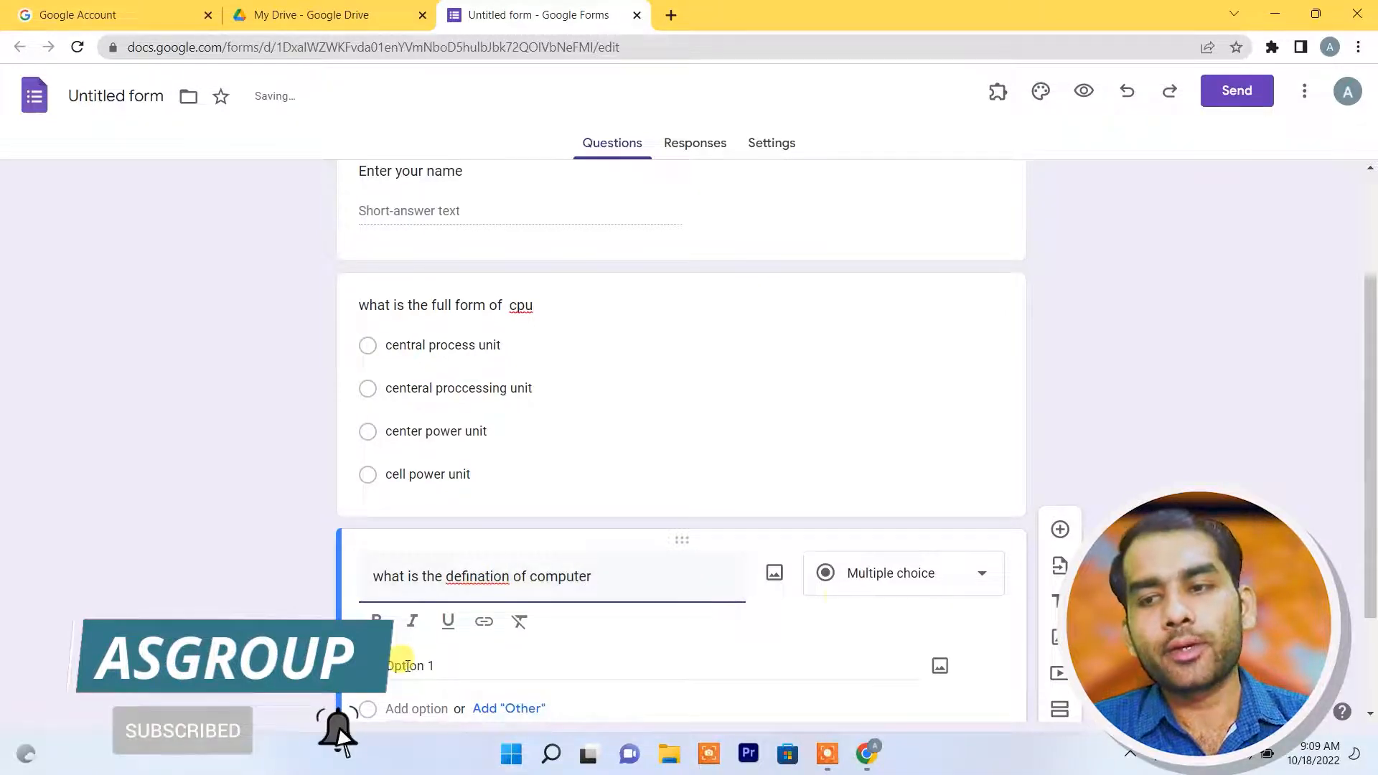
click(861, 580)
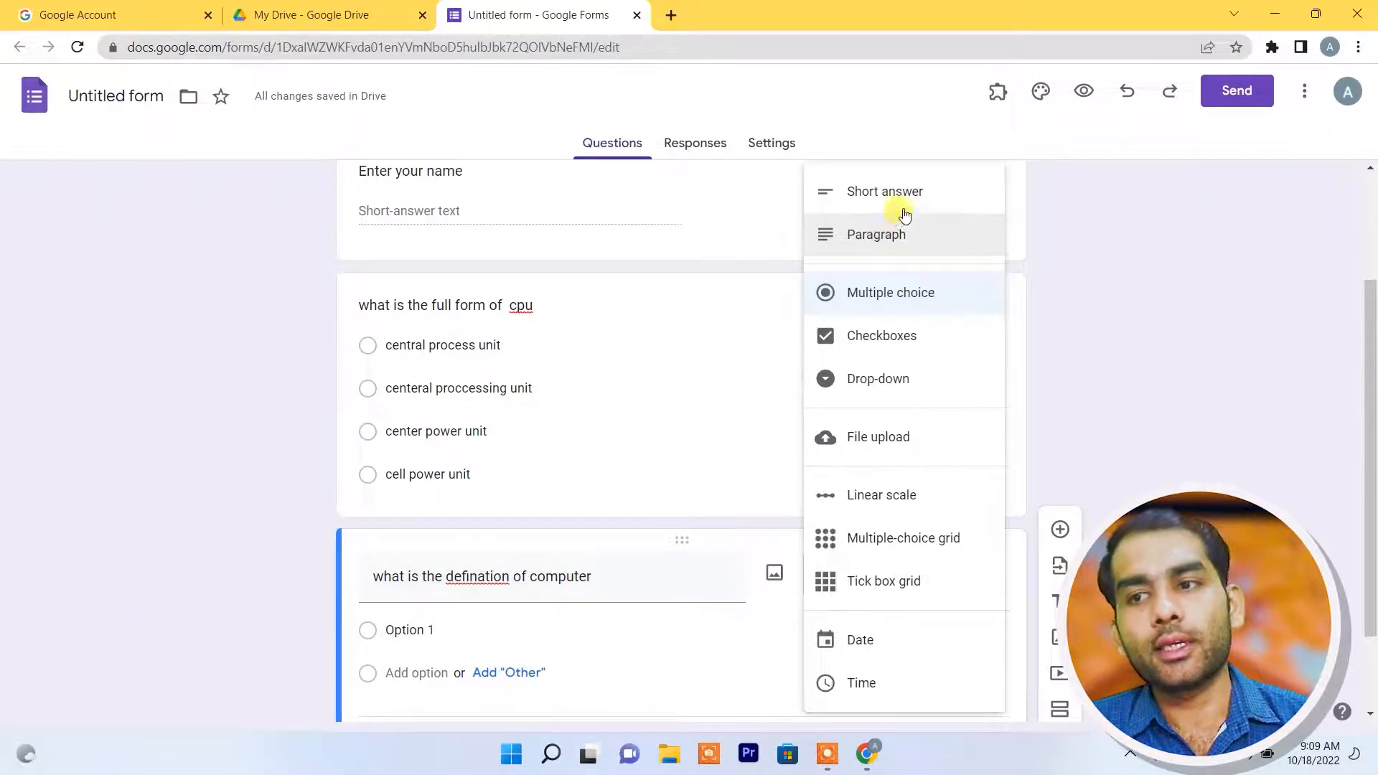
click(886, 195)
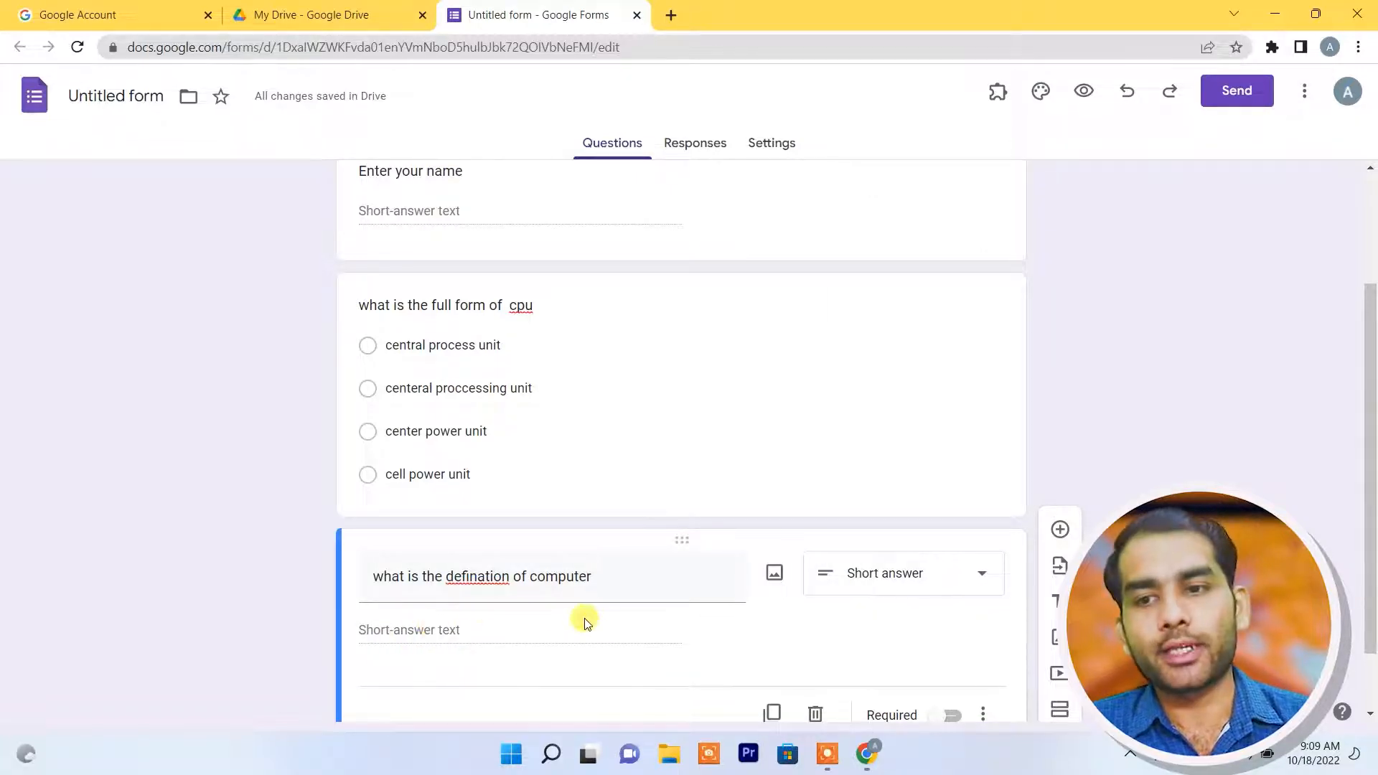
scroll(585, 623, down, 1)
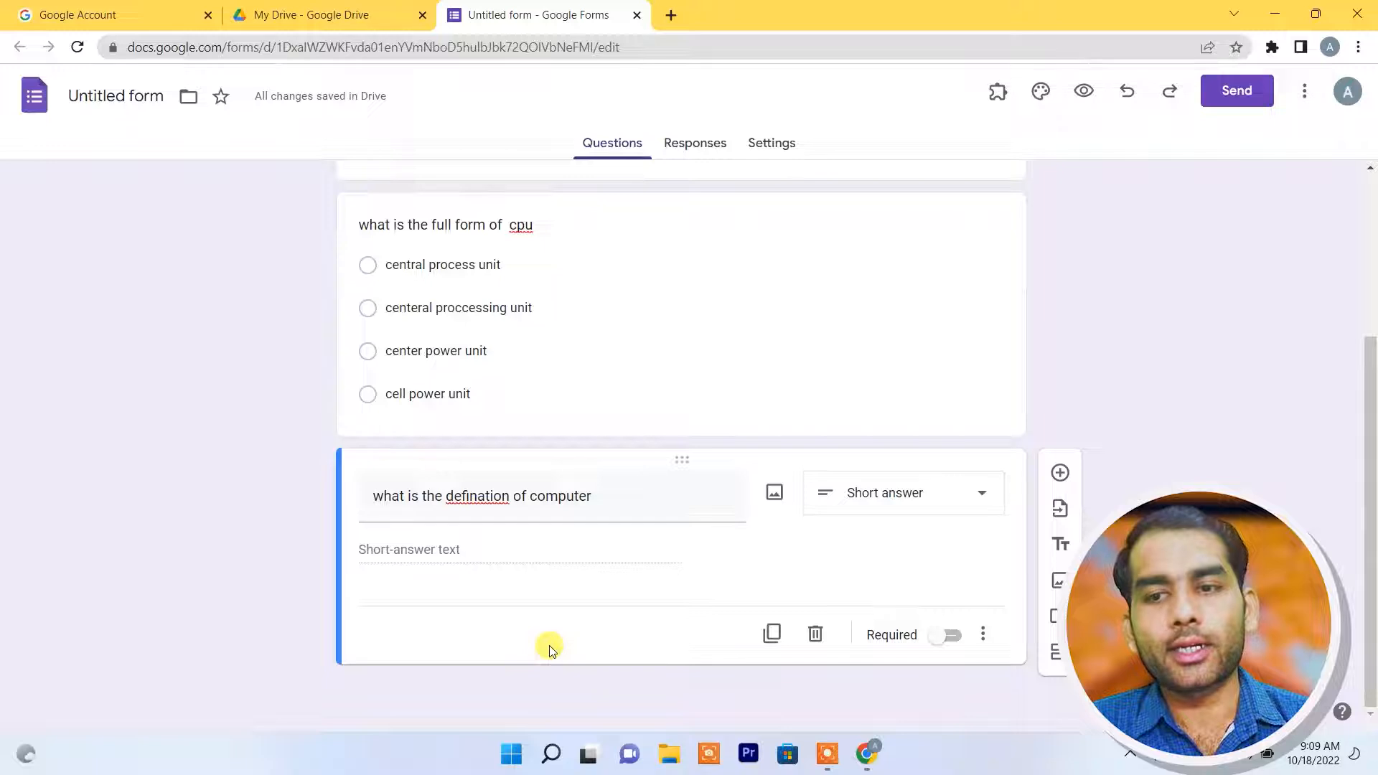
Step: Add a Checkboxes question titled 'what is input device'
click(1060, 475)
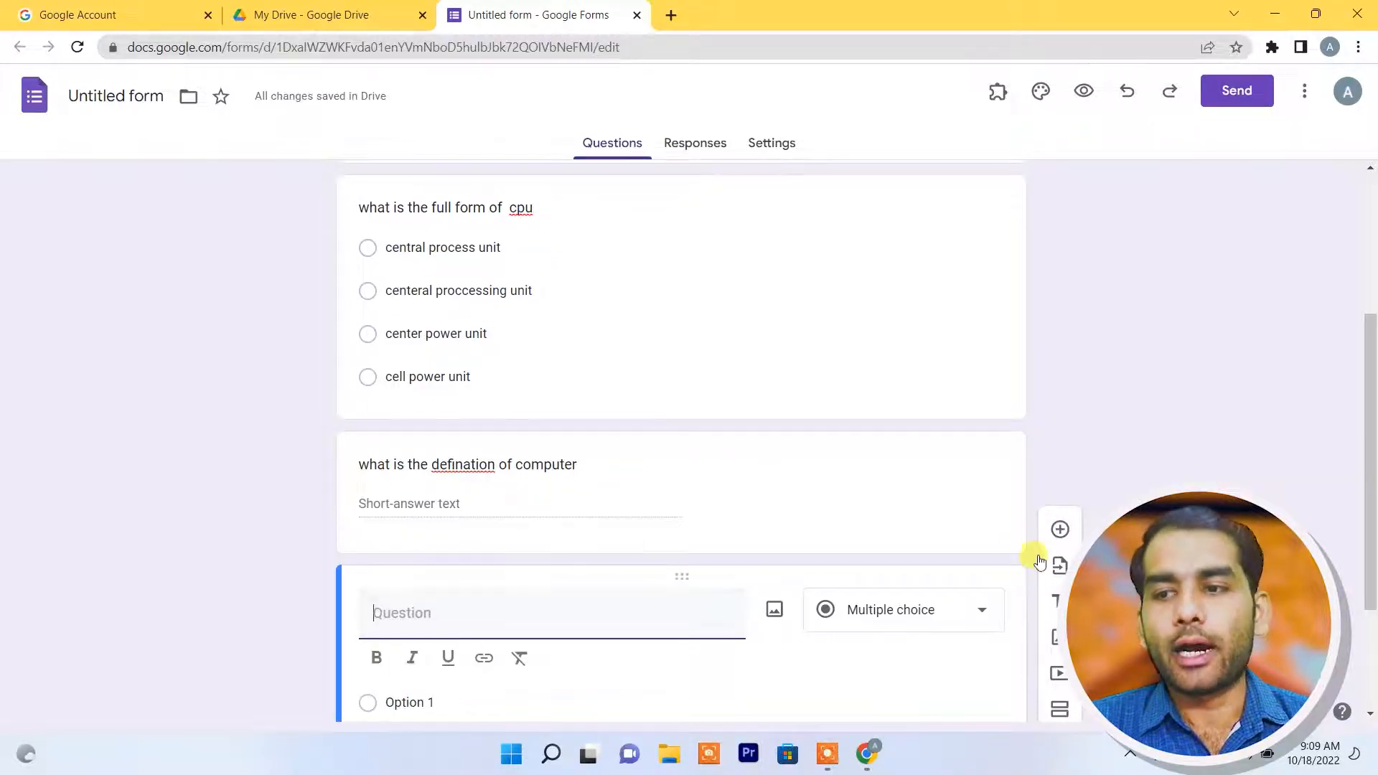
scroll(743, 529, down, 1)
scroll(743, 529, down, 2)
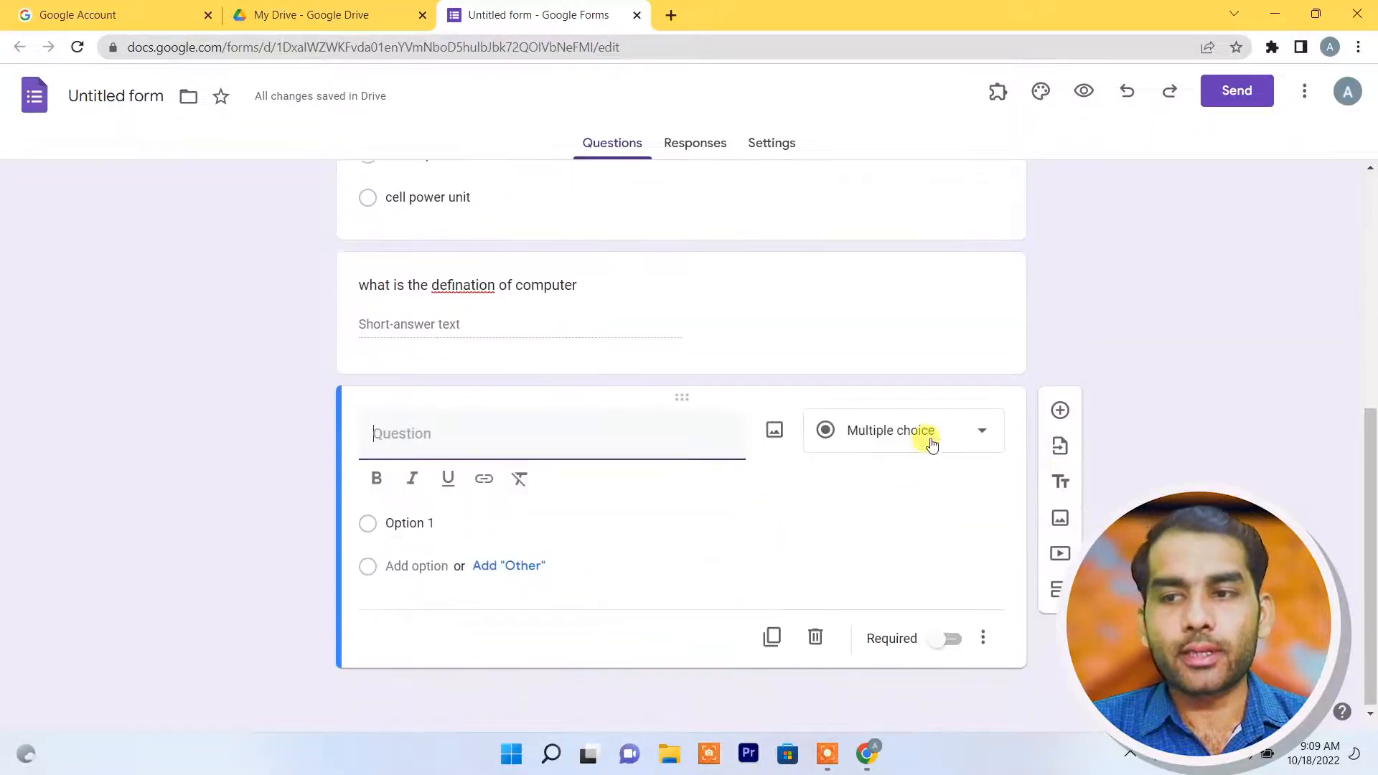
click(929, 437)
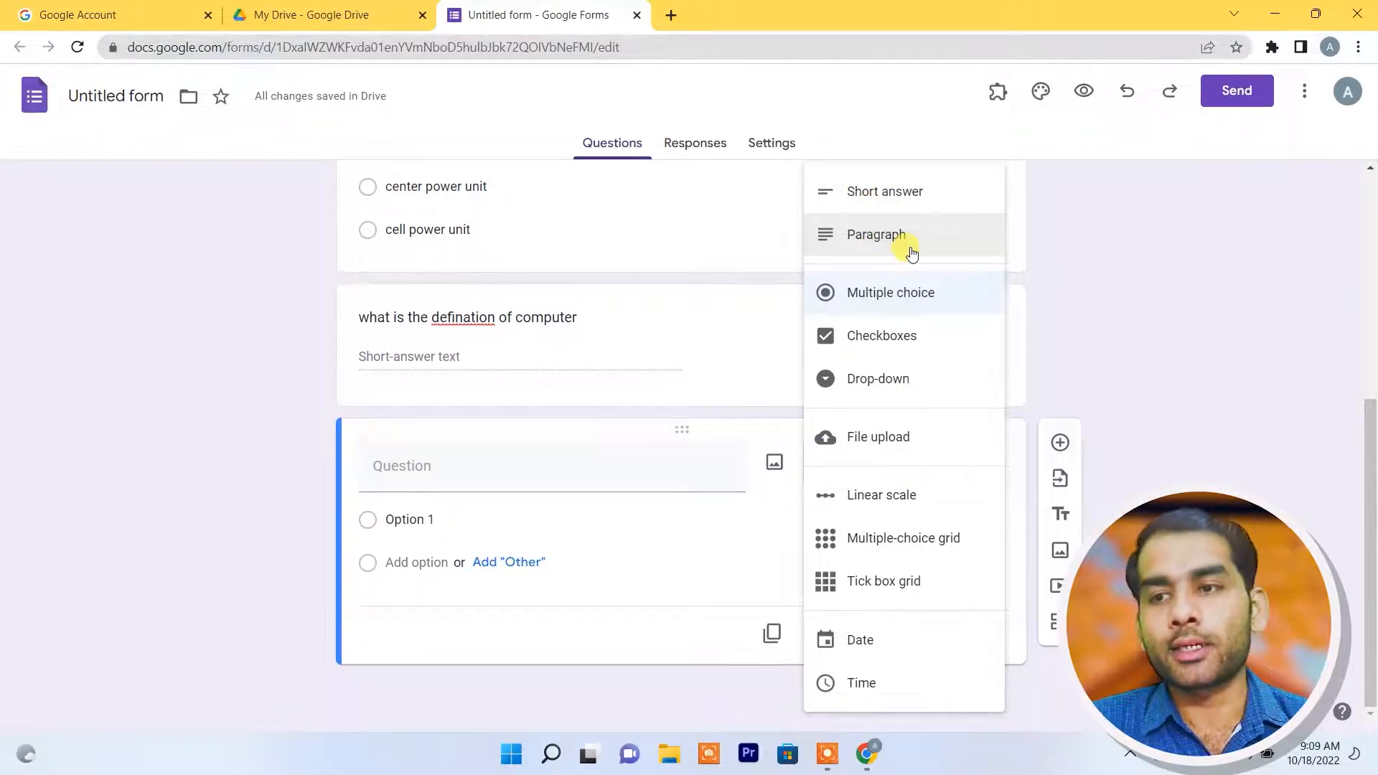
click(884, 348)
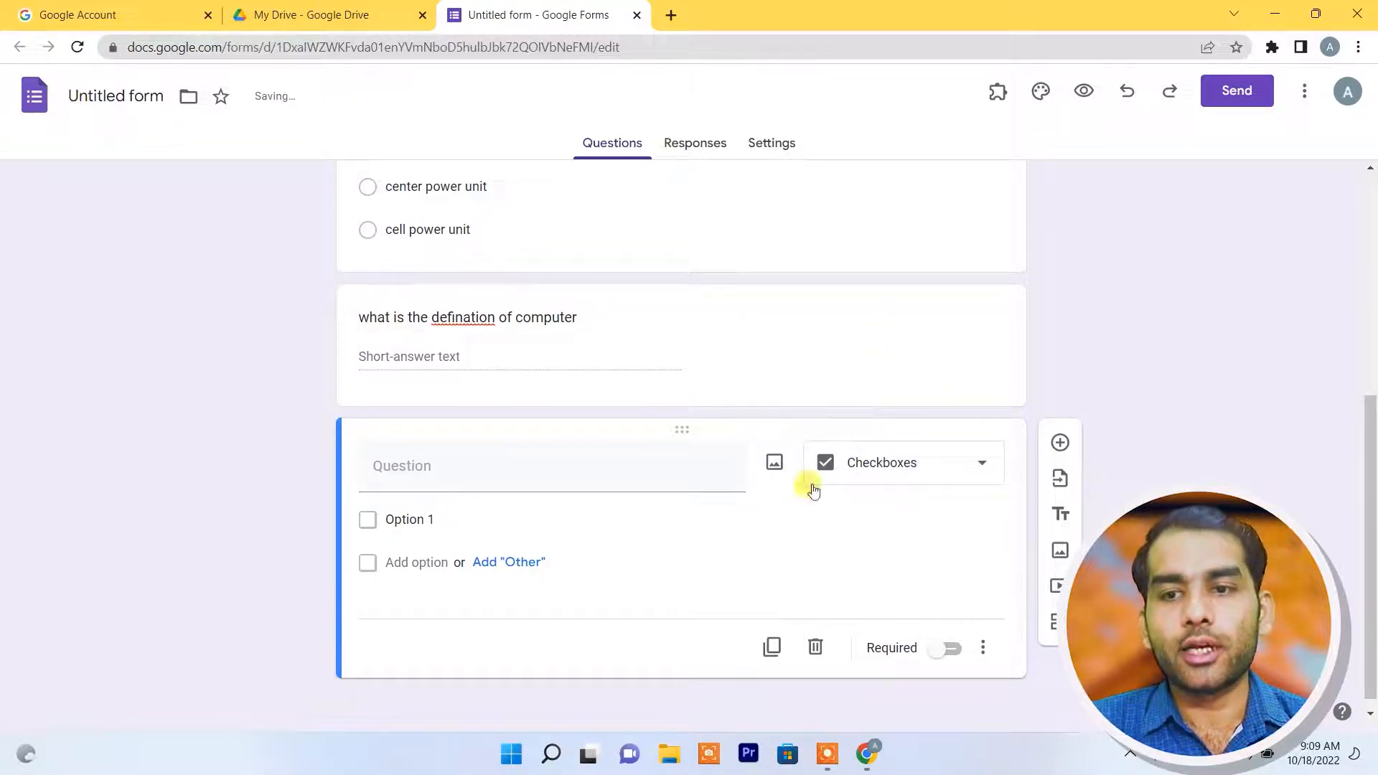
click(434, 458)
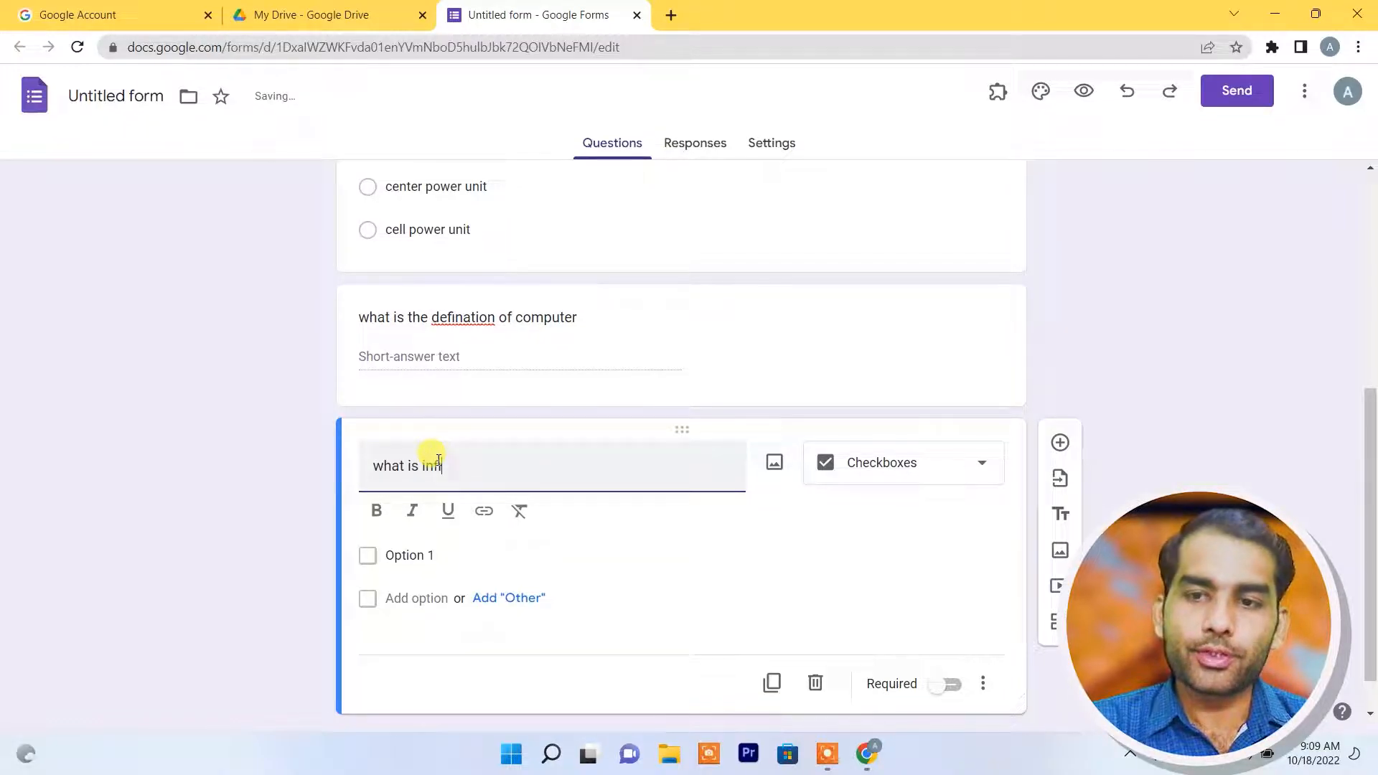
text(what is input de)
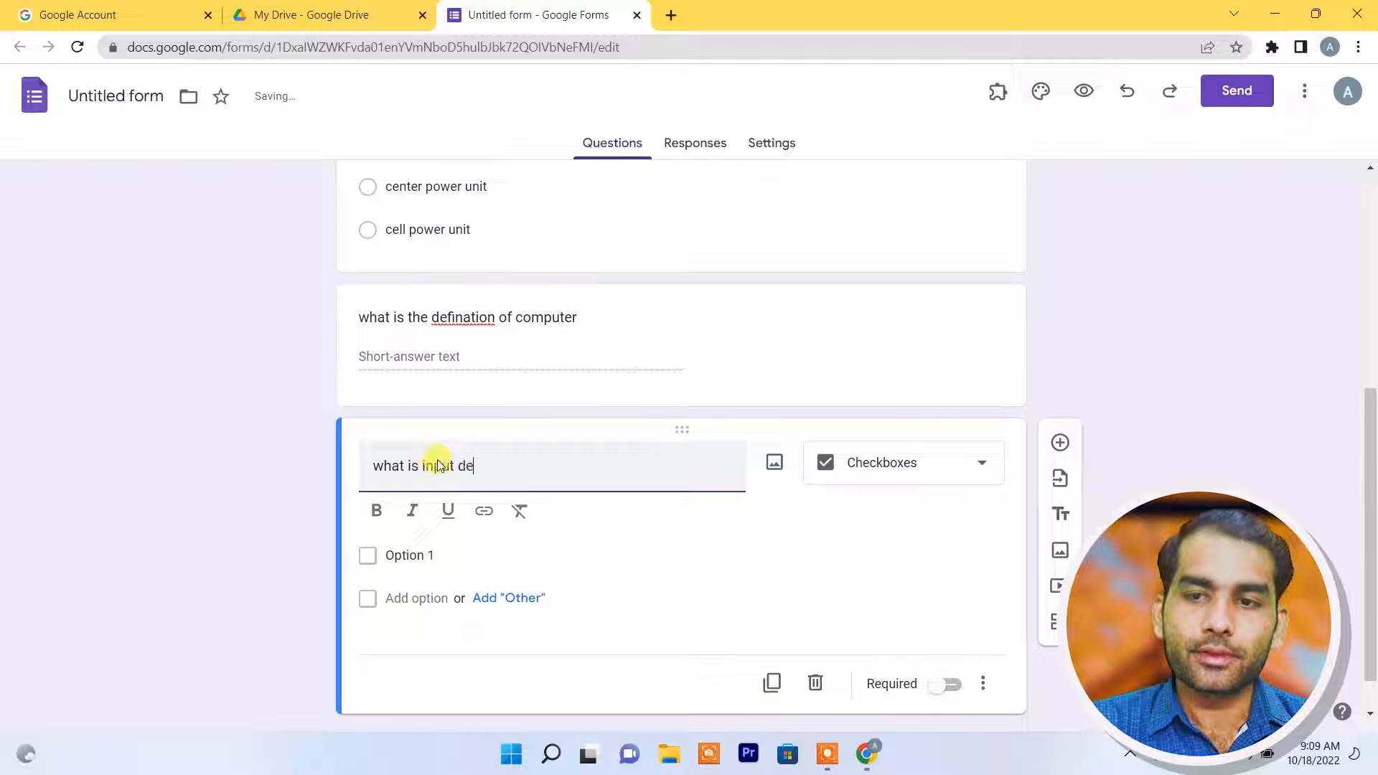
text(vie)
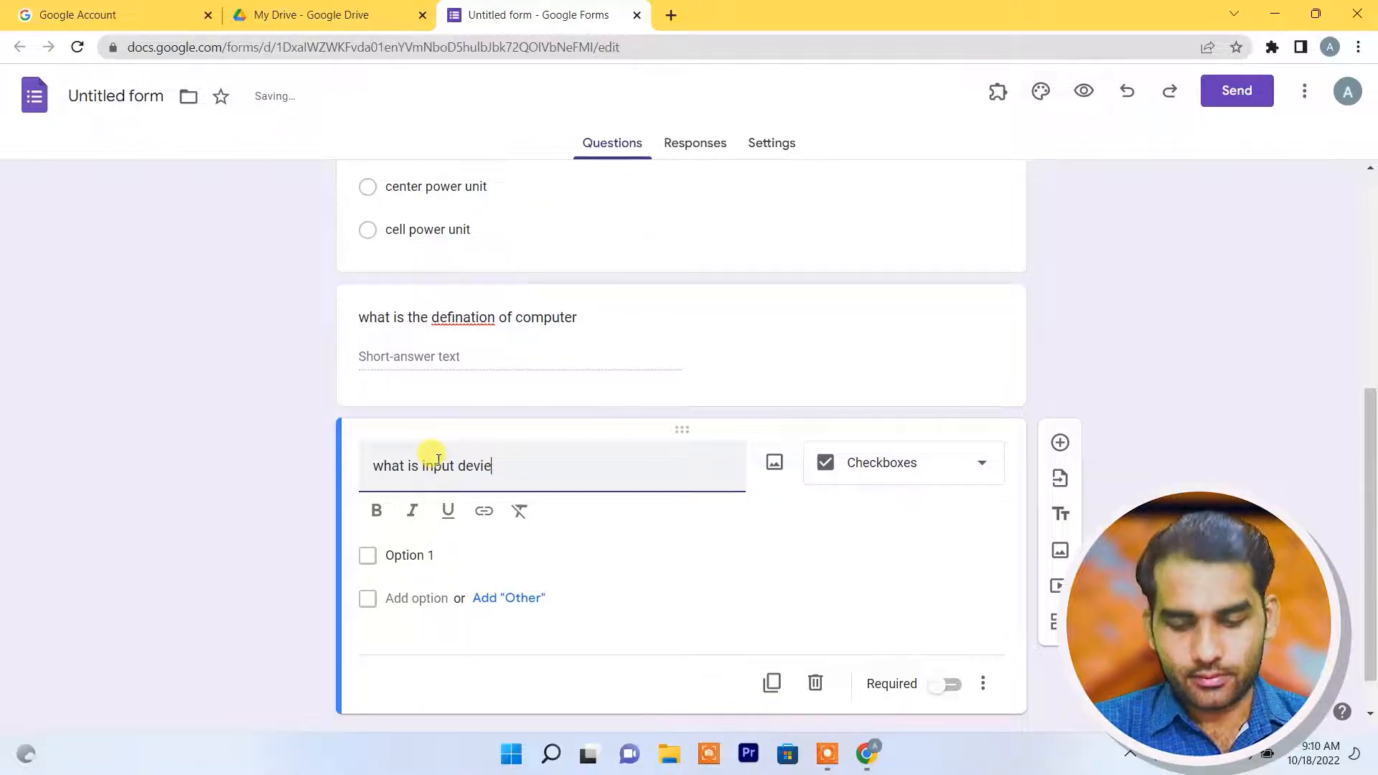
text(scccc)
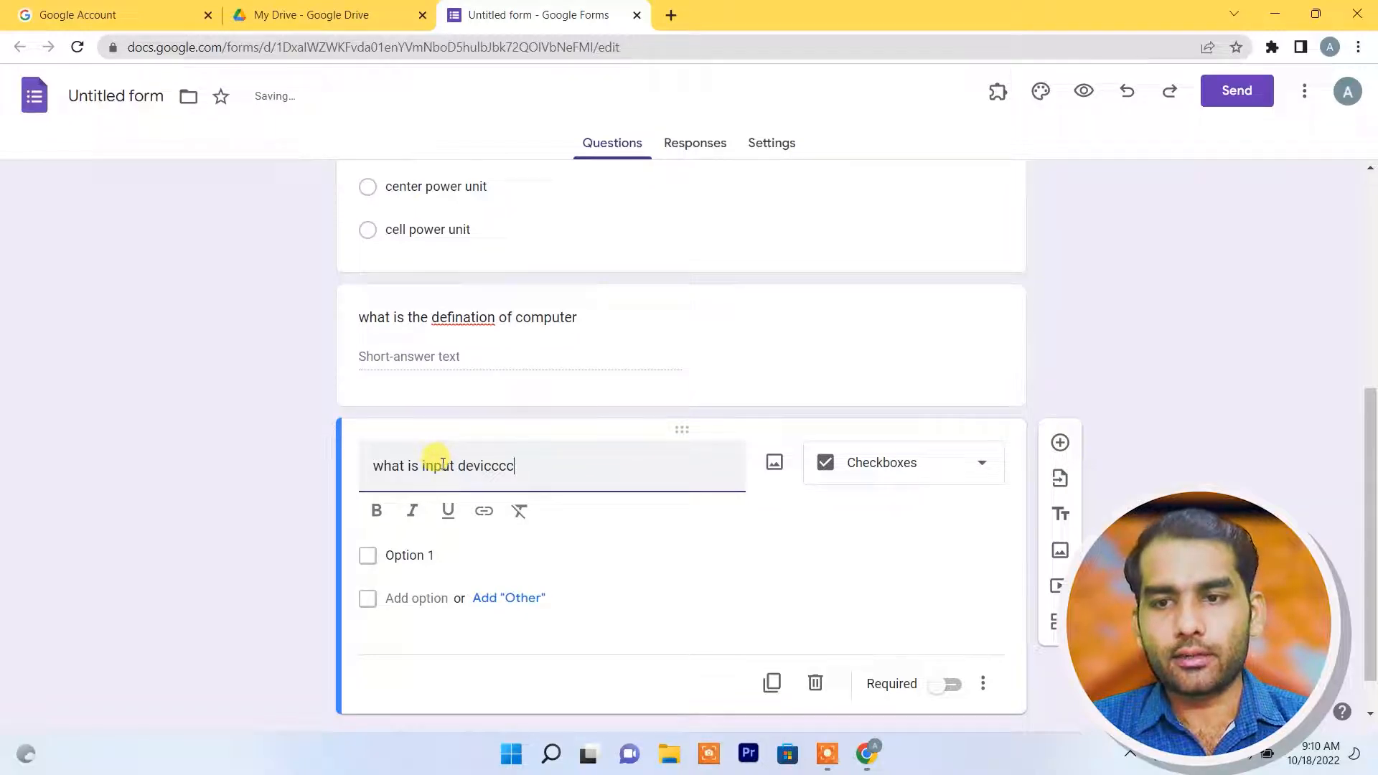
text(ccce)
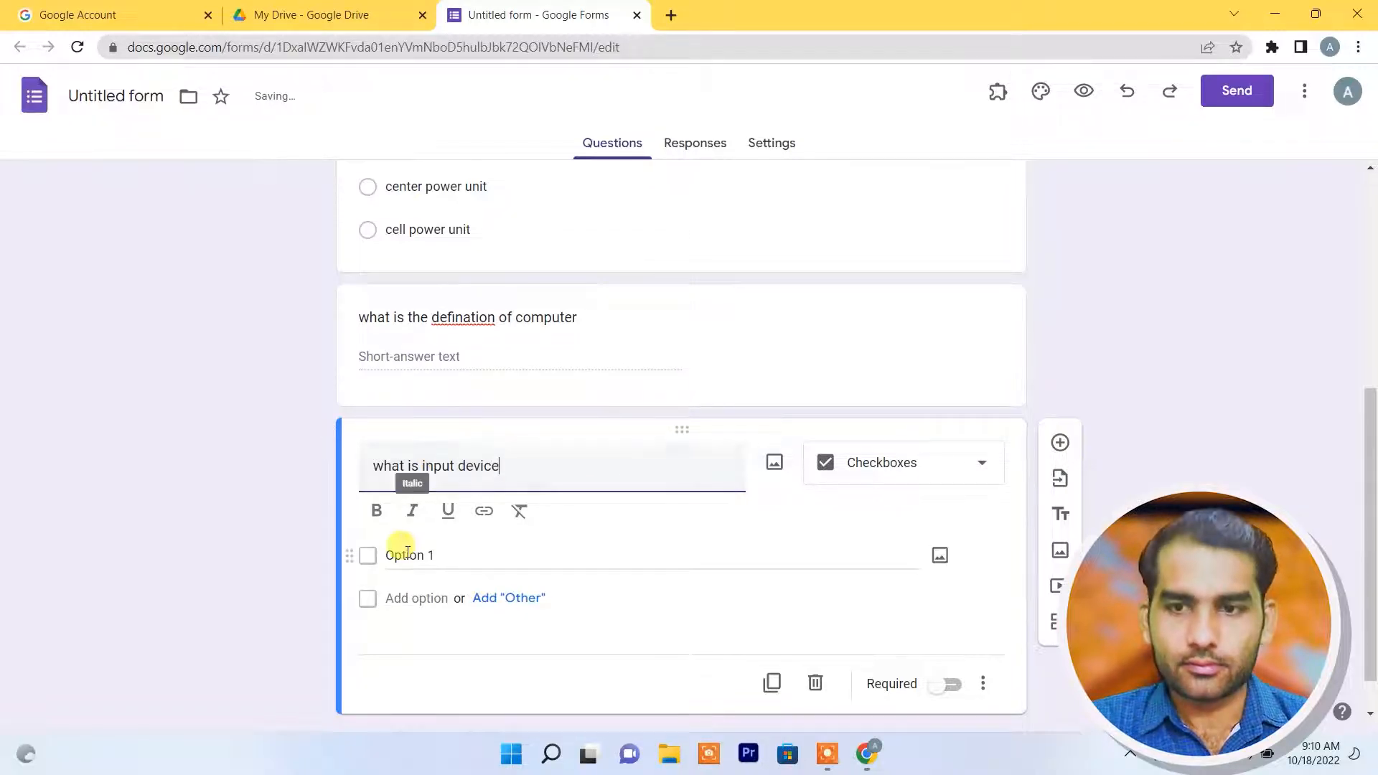
Step: Enter the choices mouse, keyboard, printer and scanner
click(403, 556)
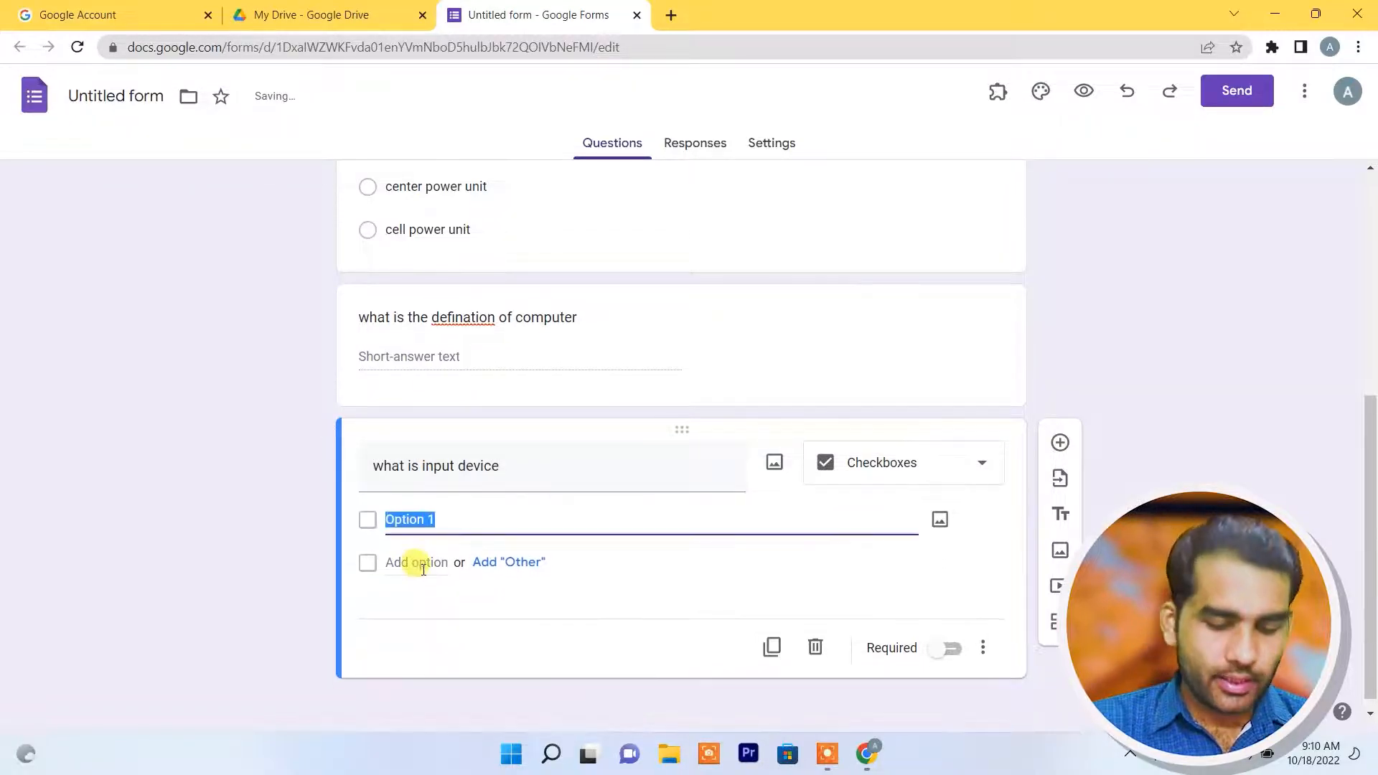
text(mouse)
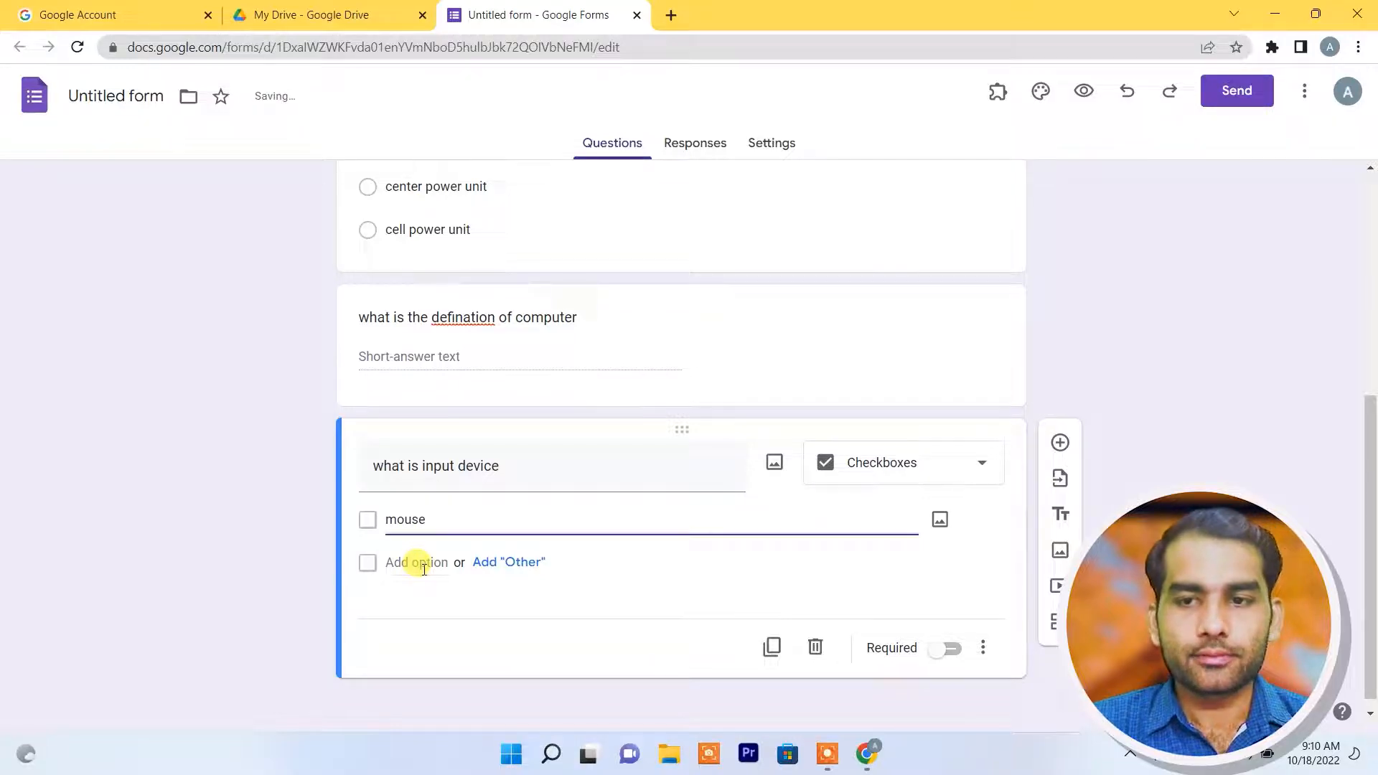
click(424, 563)
text(keyboard)
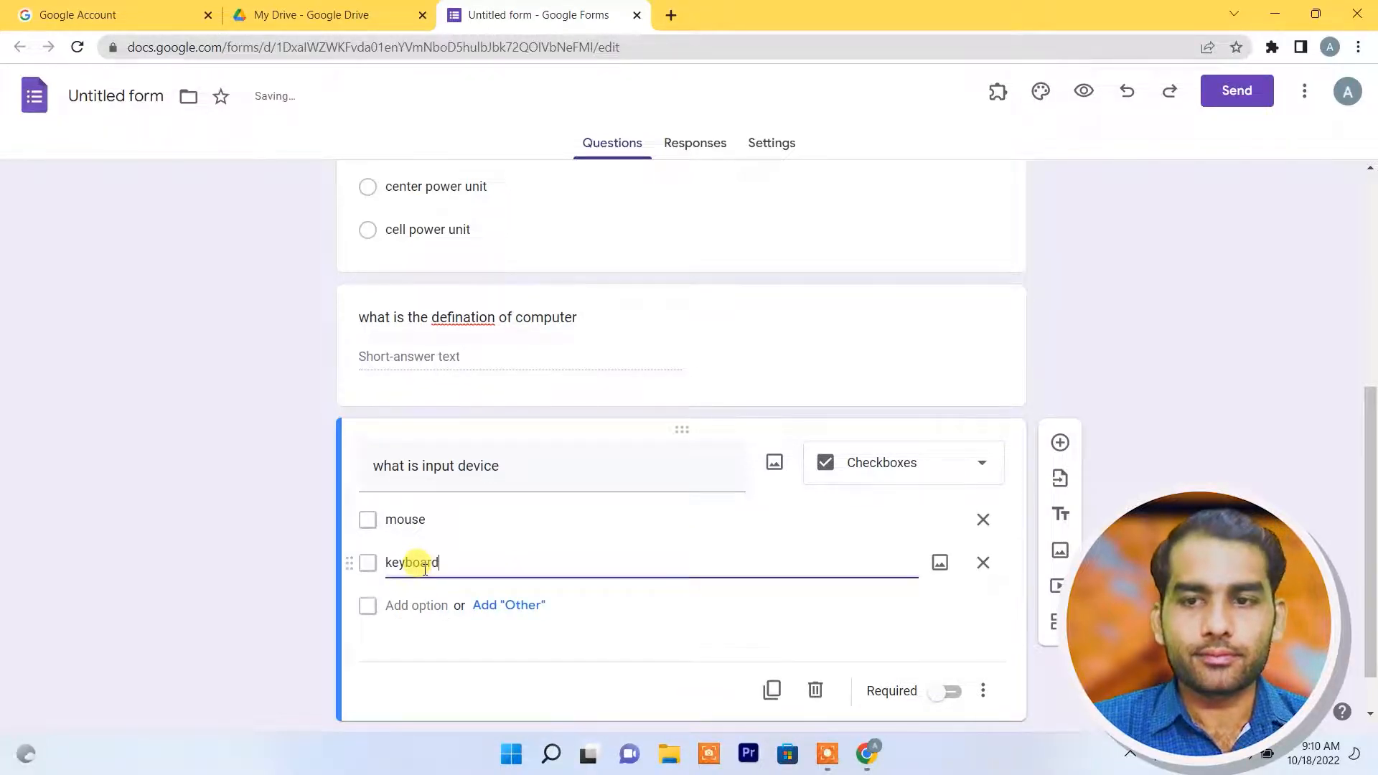
click(431, 606)
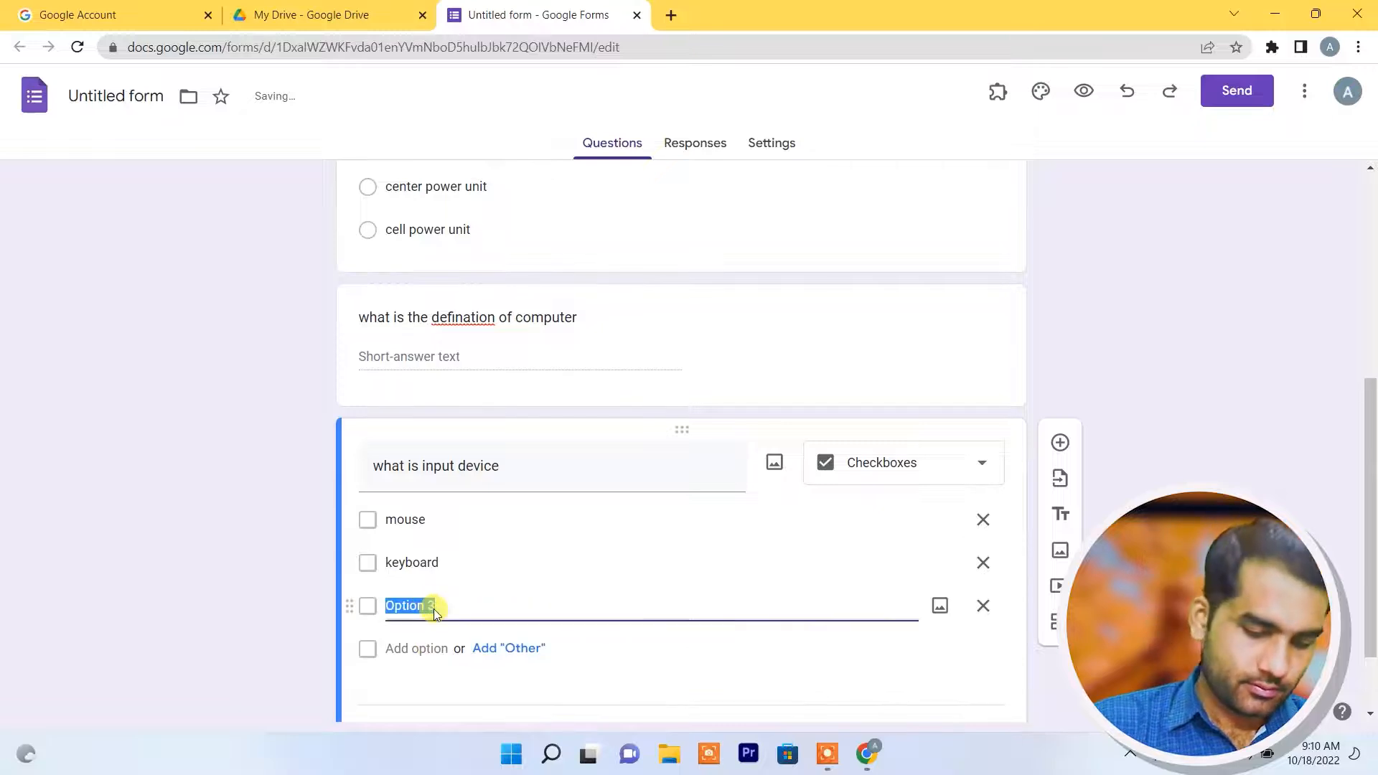
text(prio)
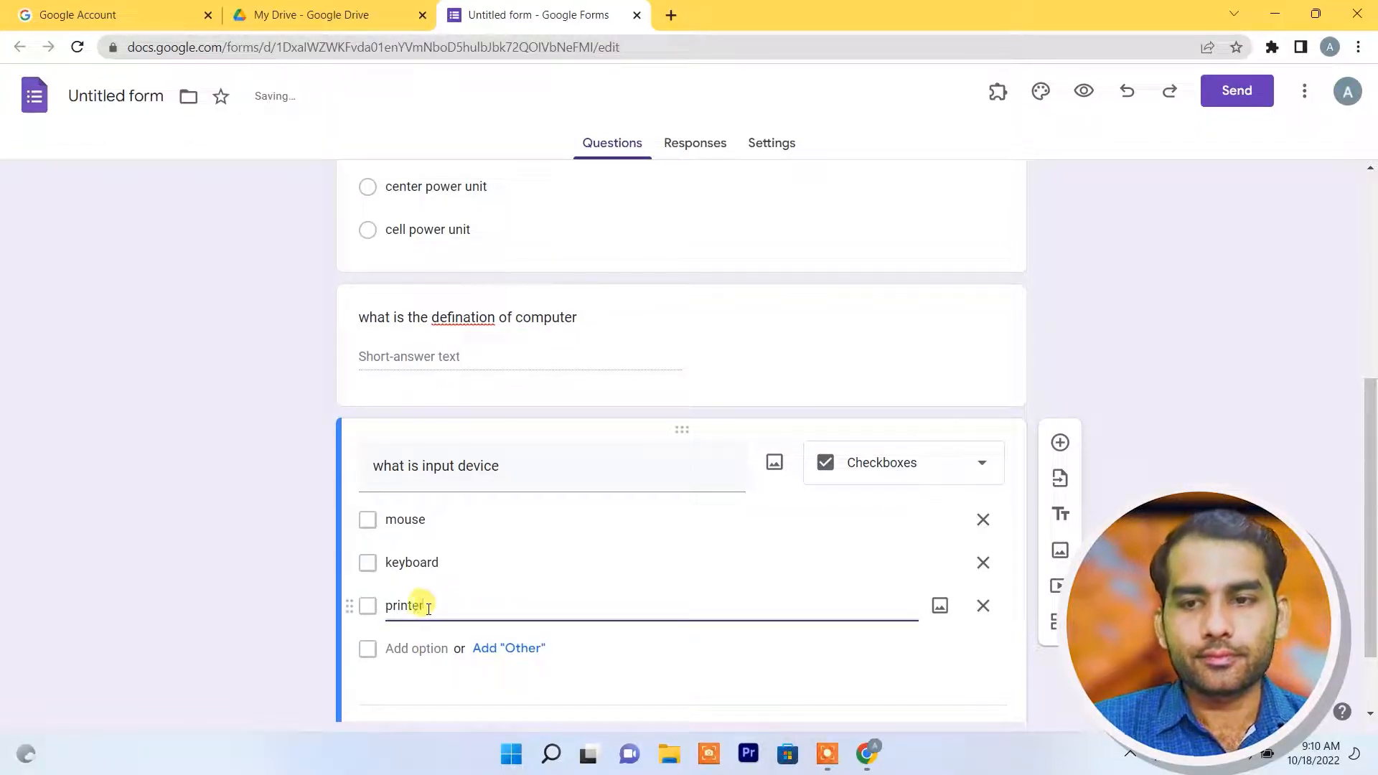
click(418, 648)
text(scann)
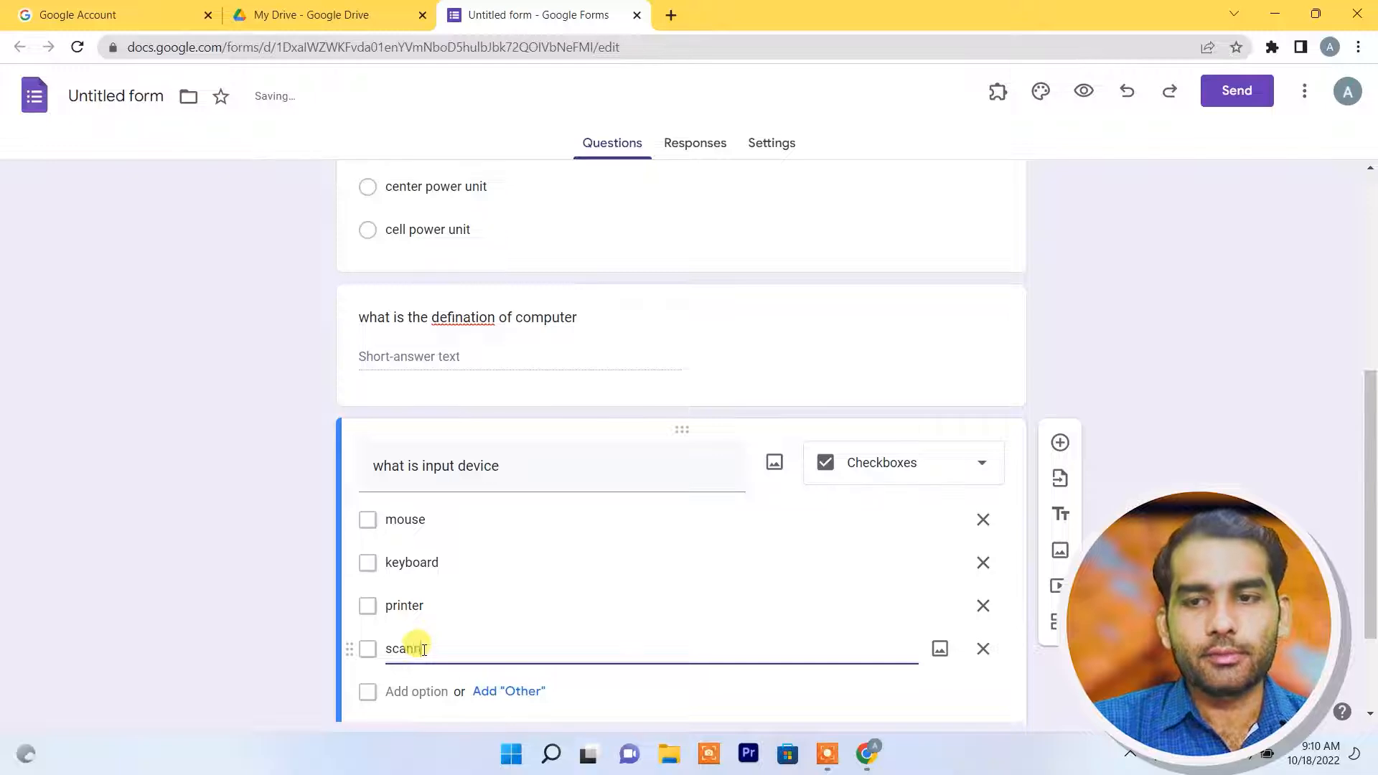
click(283, 602)
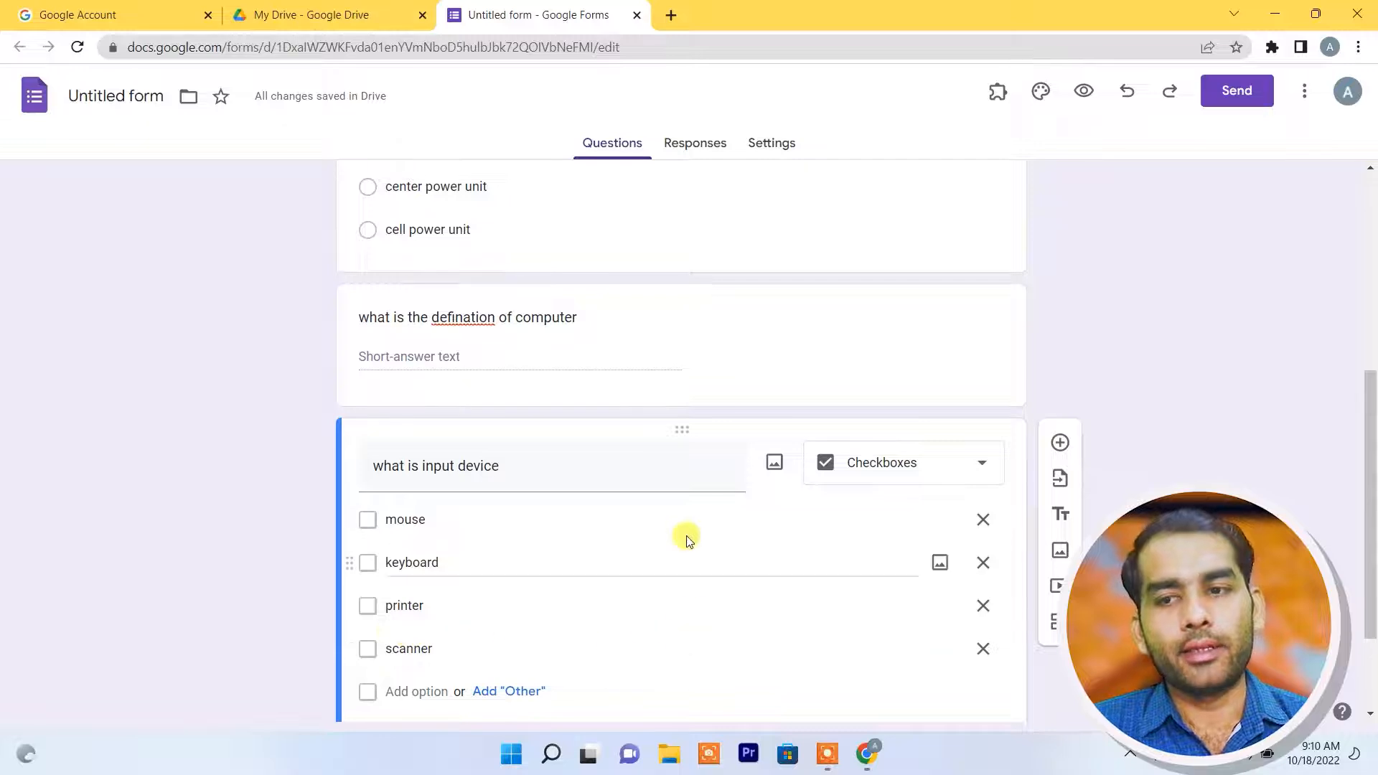
Step: Go back over the mouse choice text and finish editing it
scroll(649, 512, down, 1)
click(372, 378)
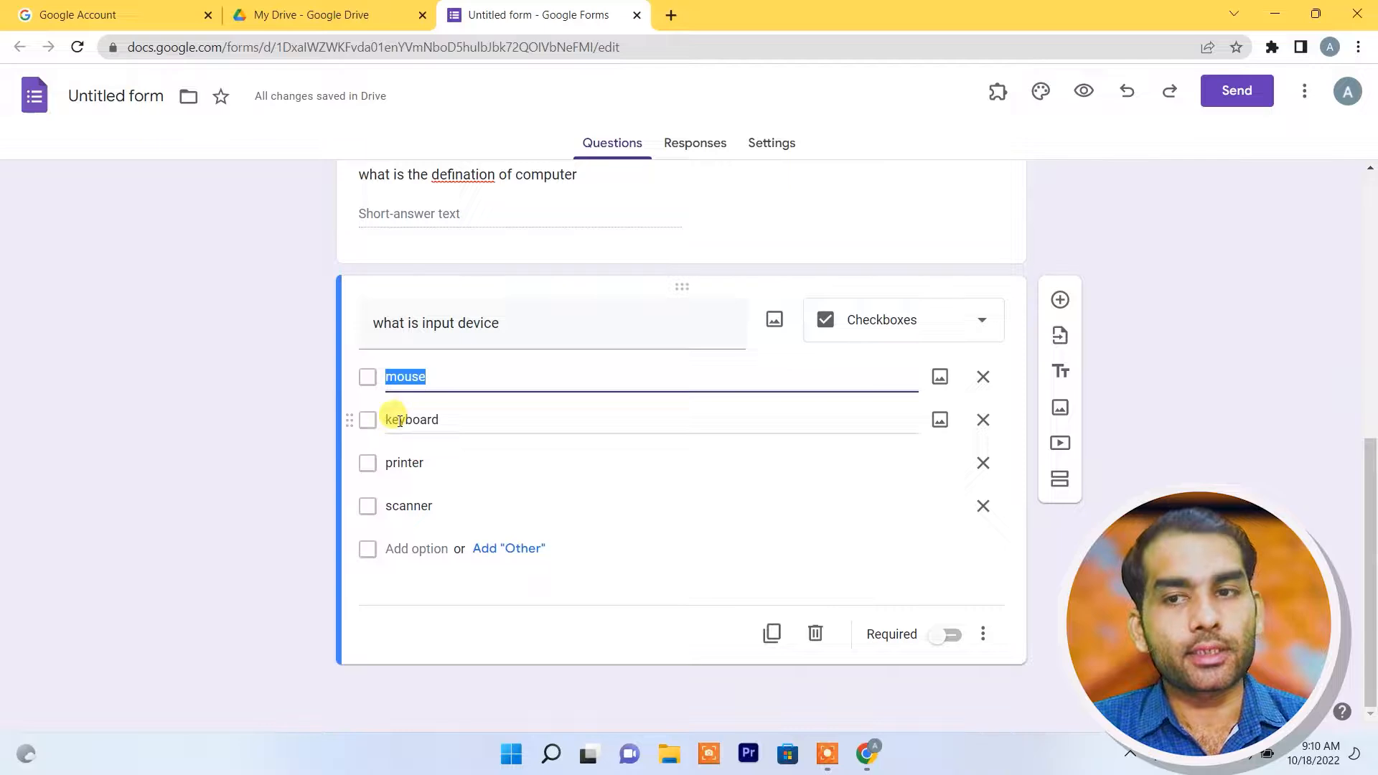
scroll(400, 421, up, 5)
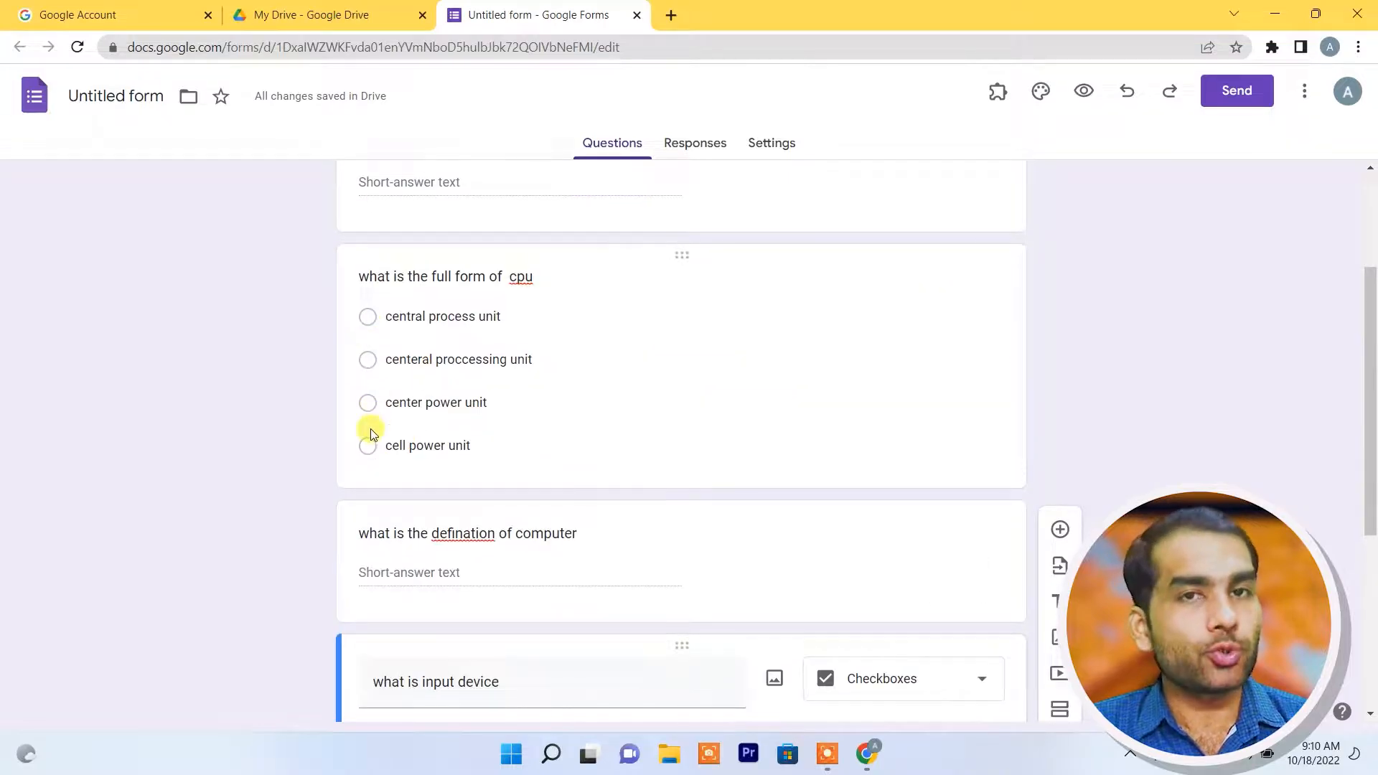
scroll(384, 455, down, 4)
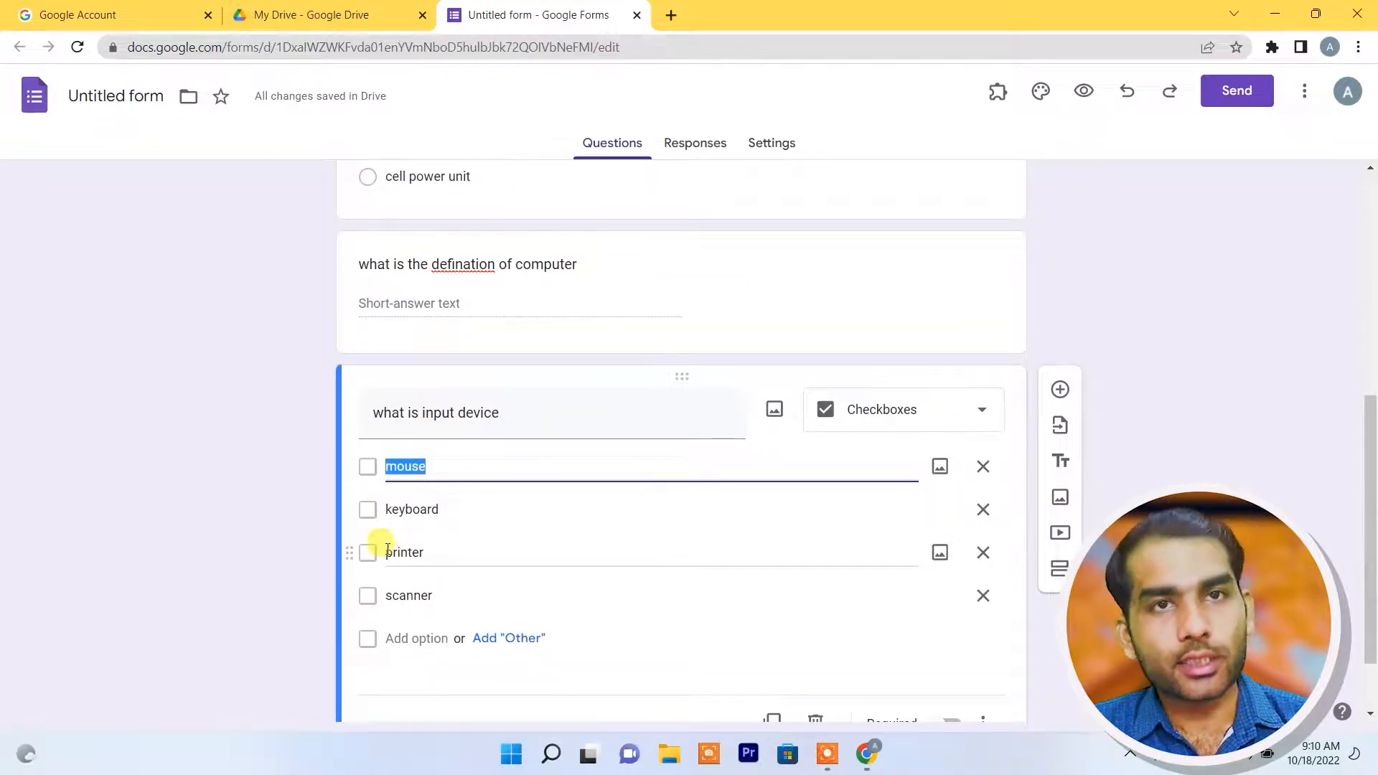
scroll(388, 553, down, 1)
click(1174, 481)
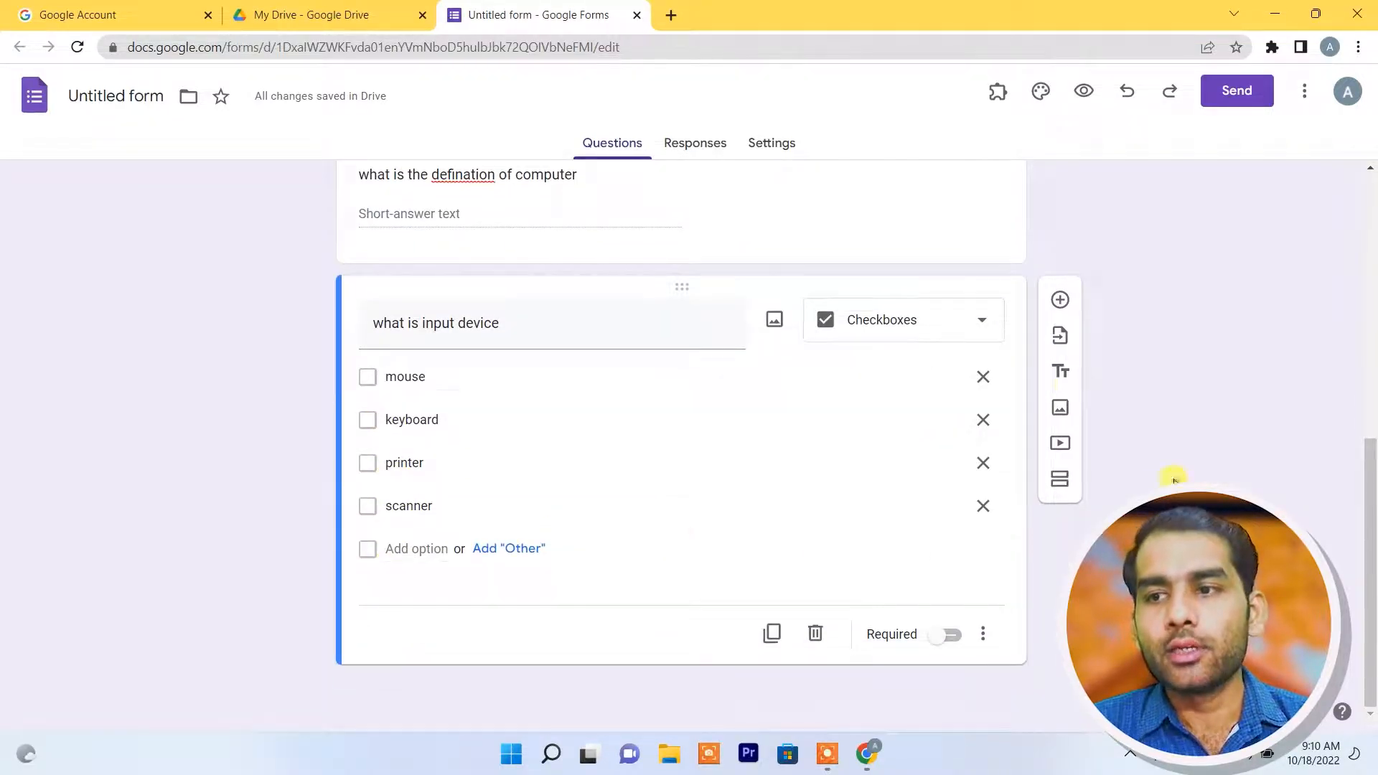
Step: Add the question 'select your batch' as a Drop-down question
click(1060, 307)
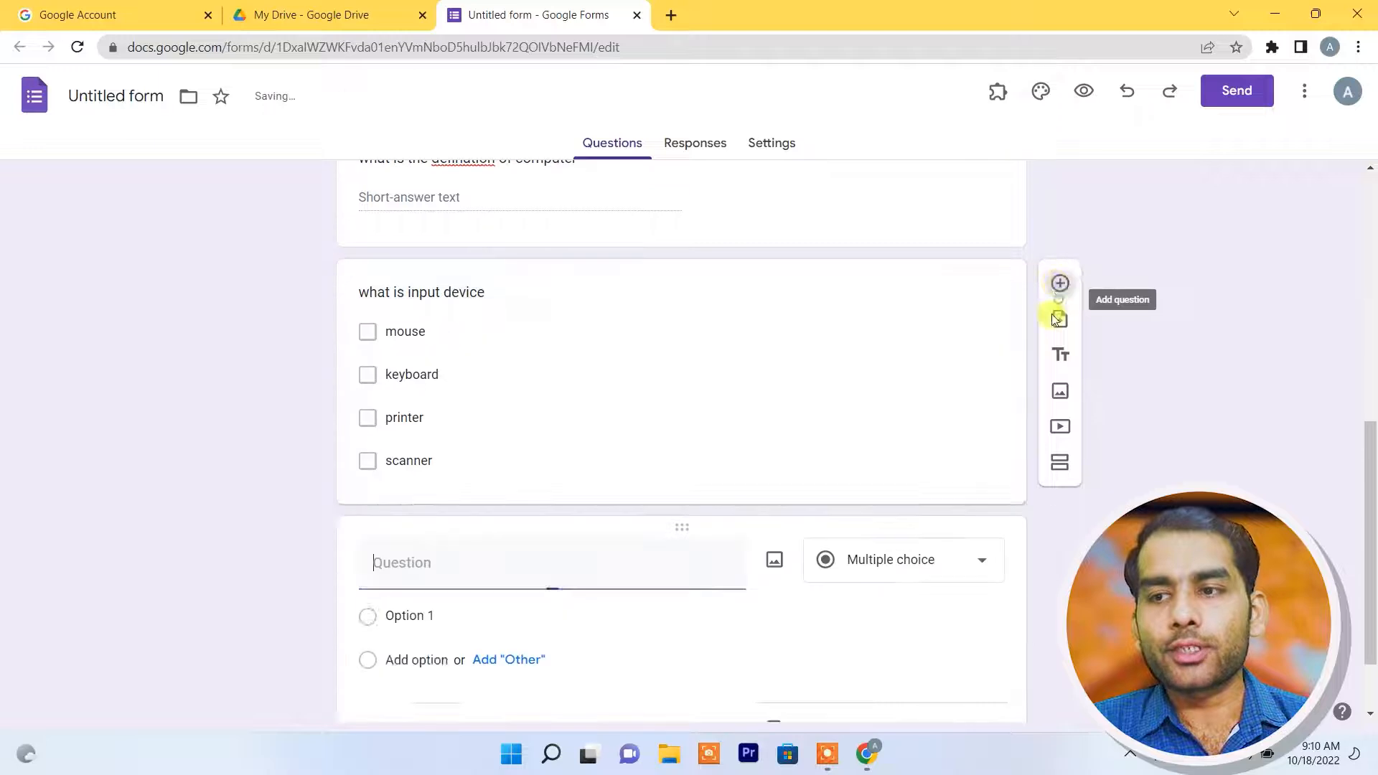
click(882, 578)
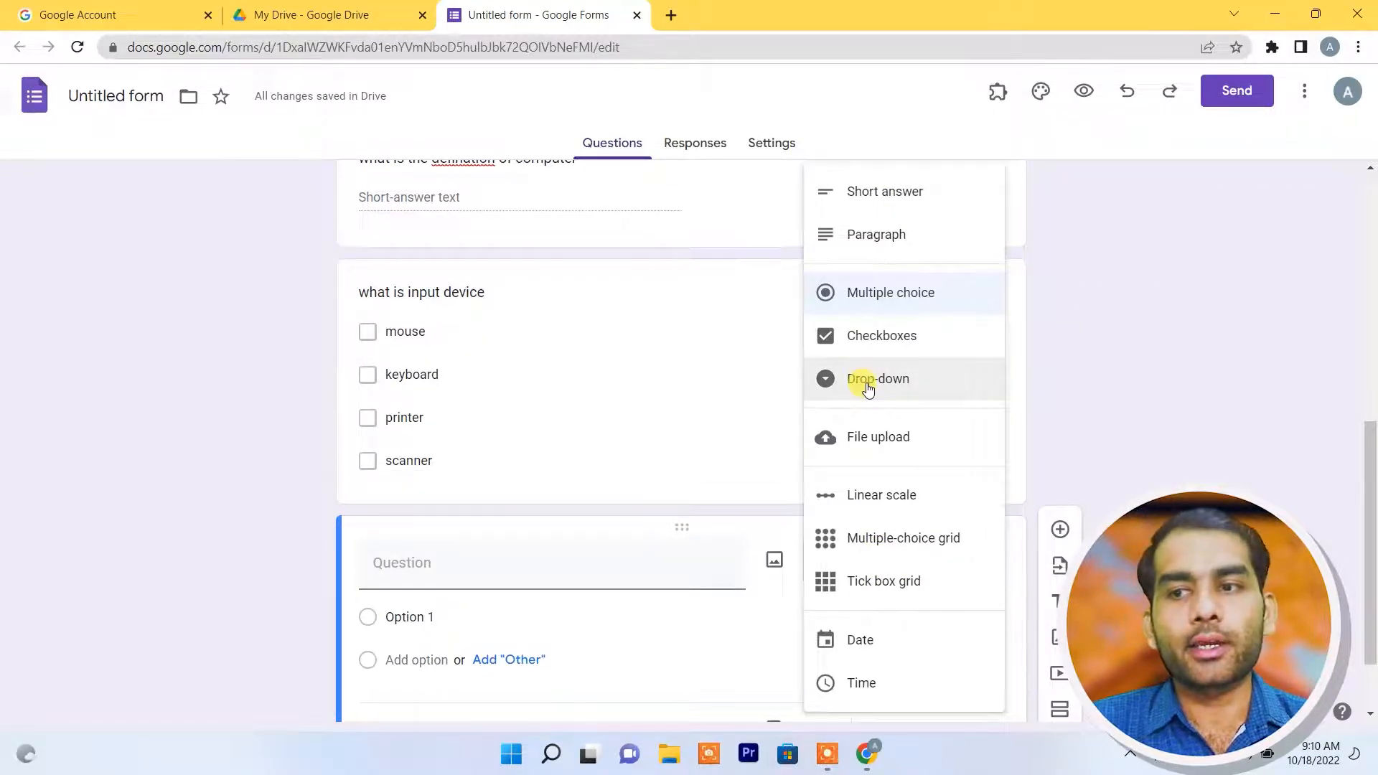
click(482, 566)
text(select)
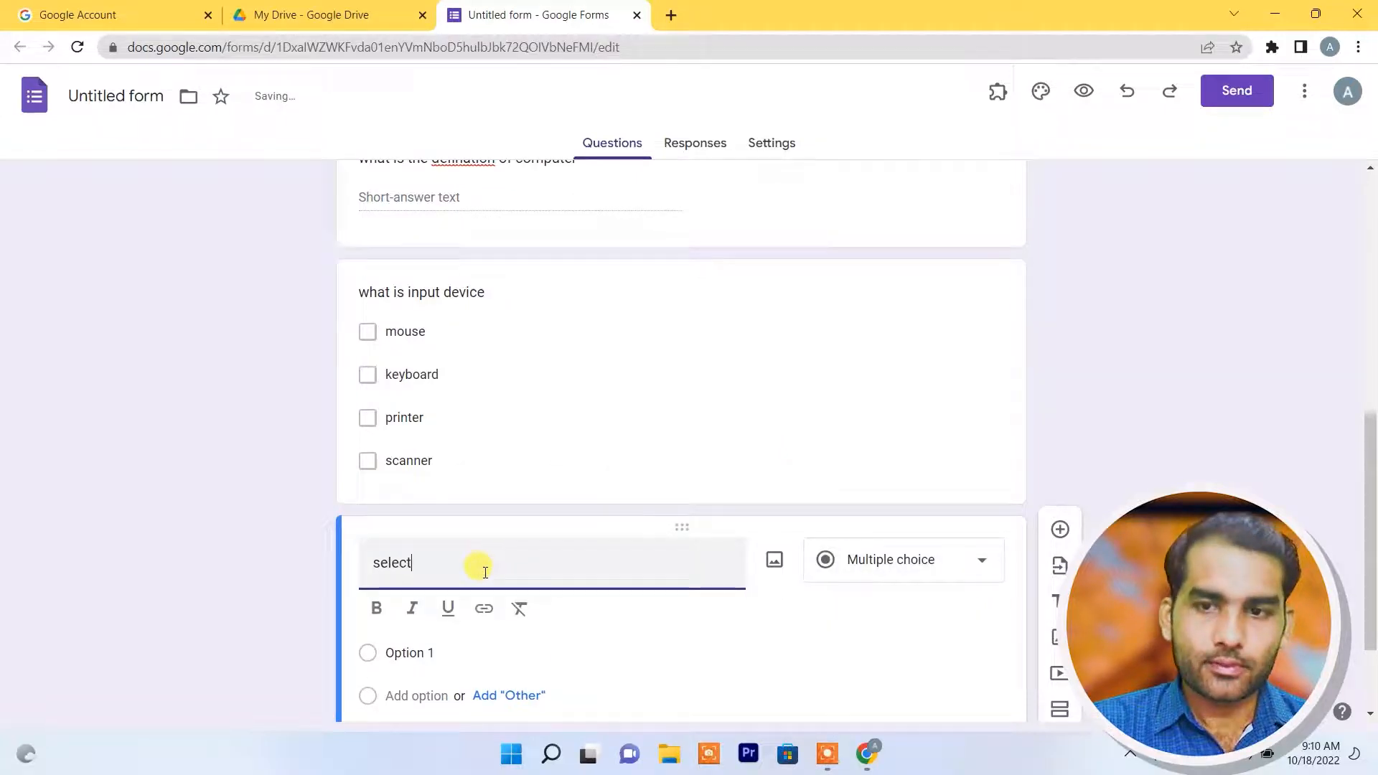
text( upi)
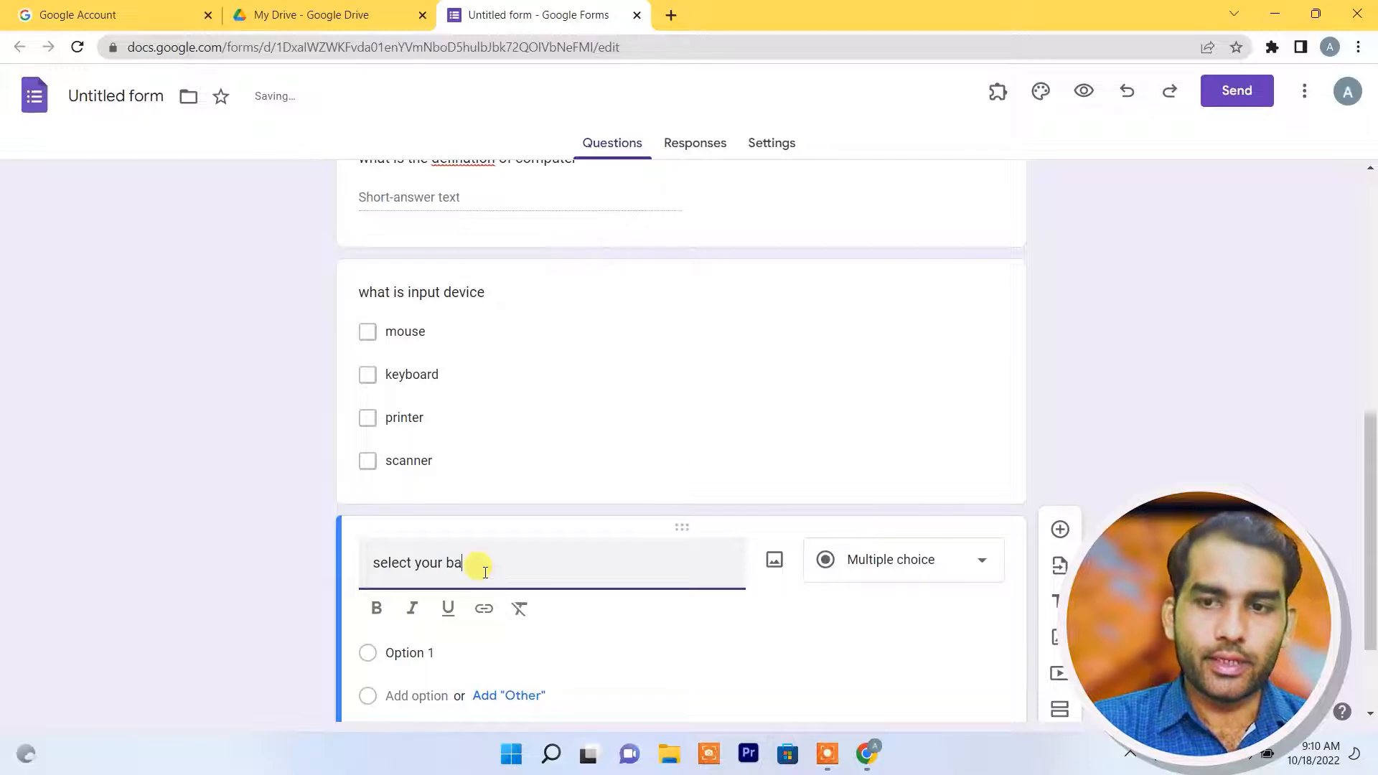
click(872, 572)
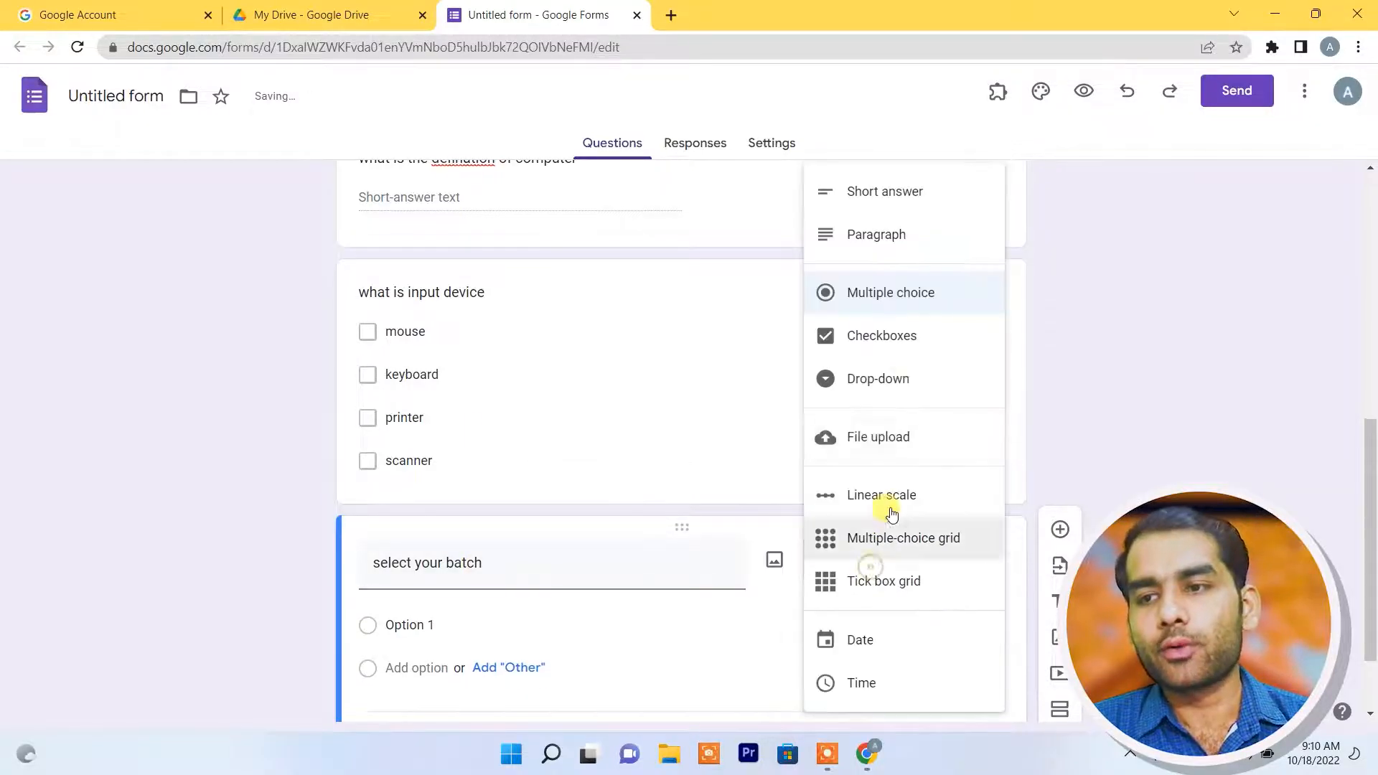
click(884, 381)
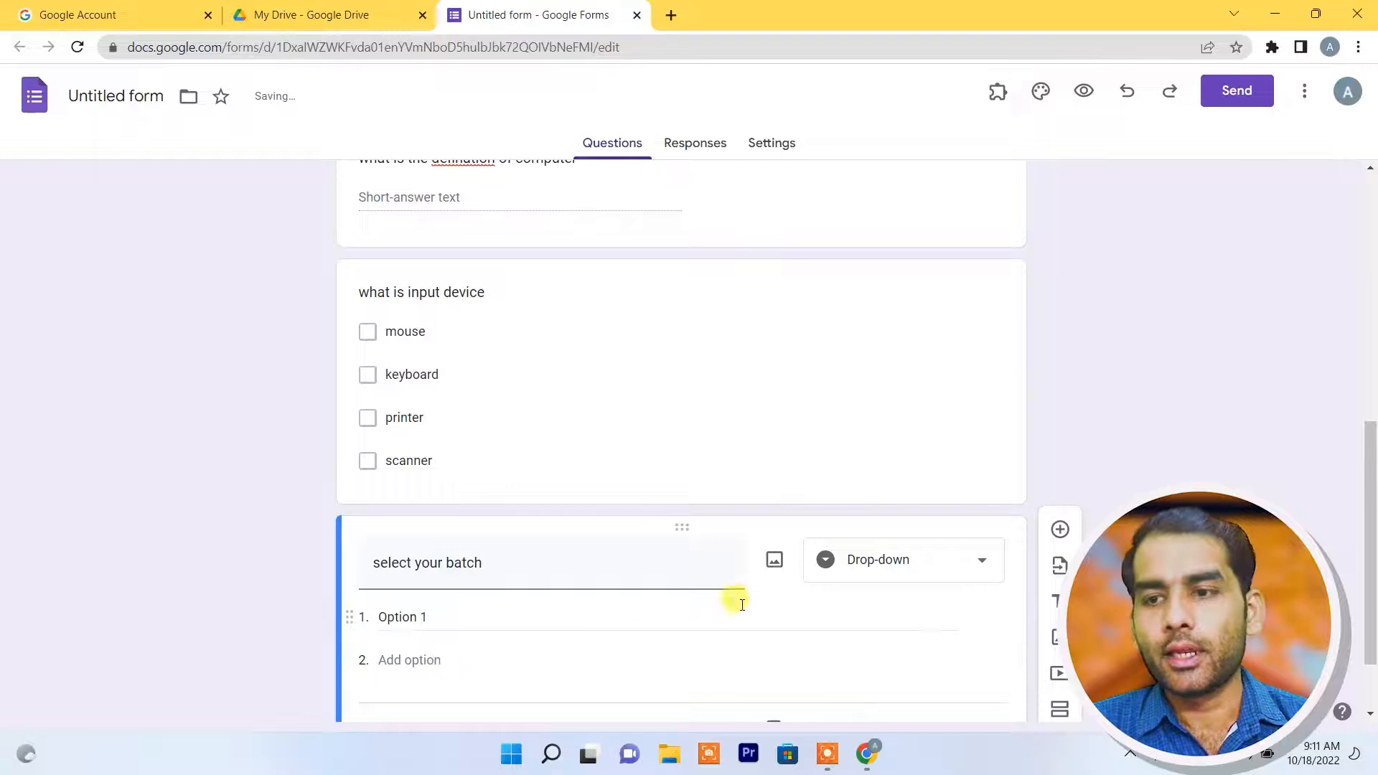
Step: Give the batch question the choices 7-8, 8-9, 9-10 and 10-11
click(409, 616)
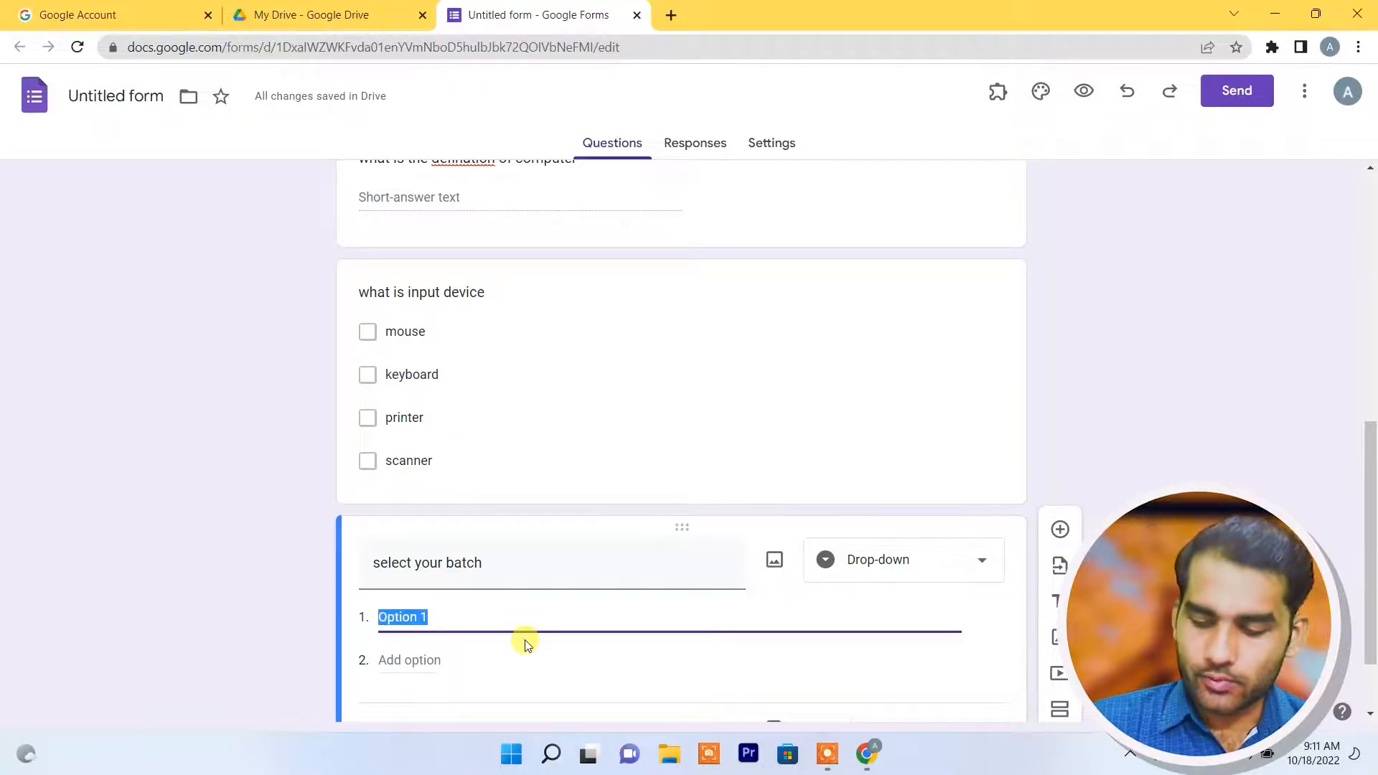
text(7-8)
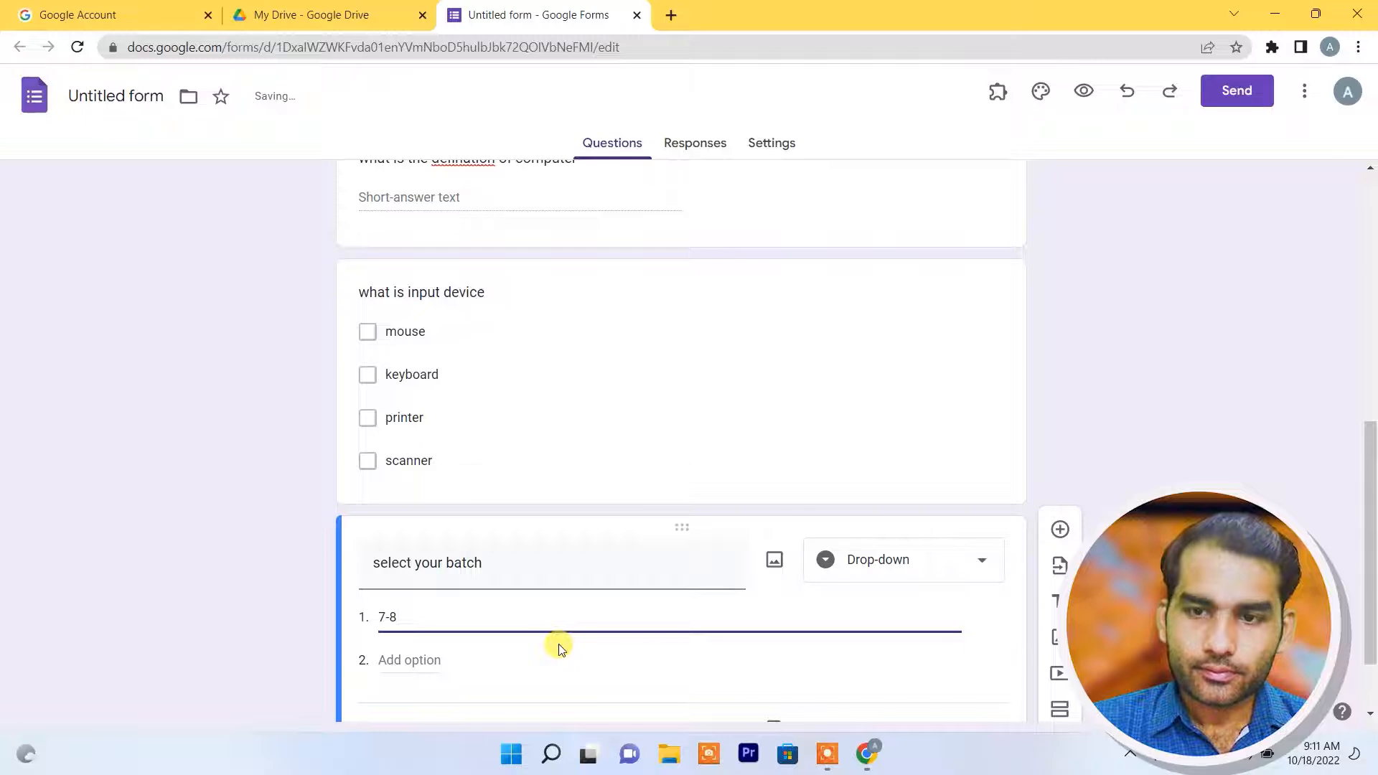
click(393, 661)
text(8-9)
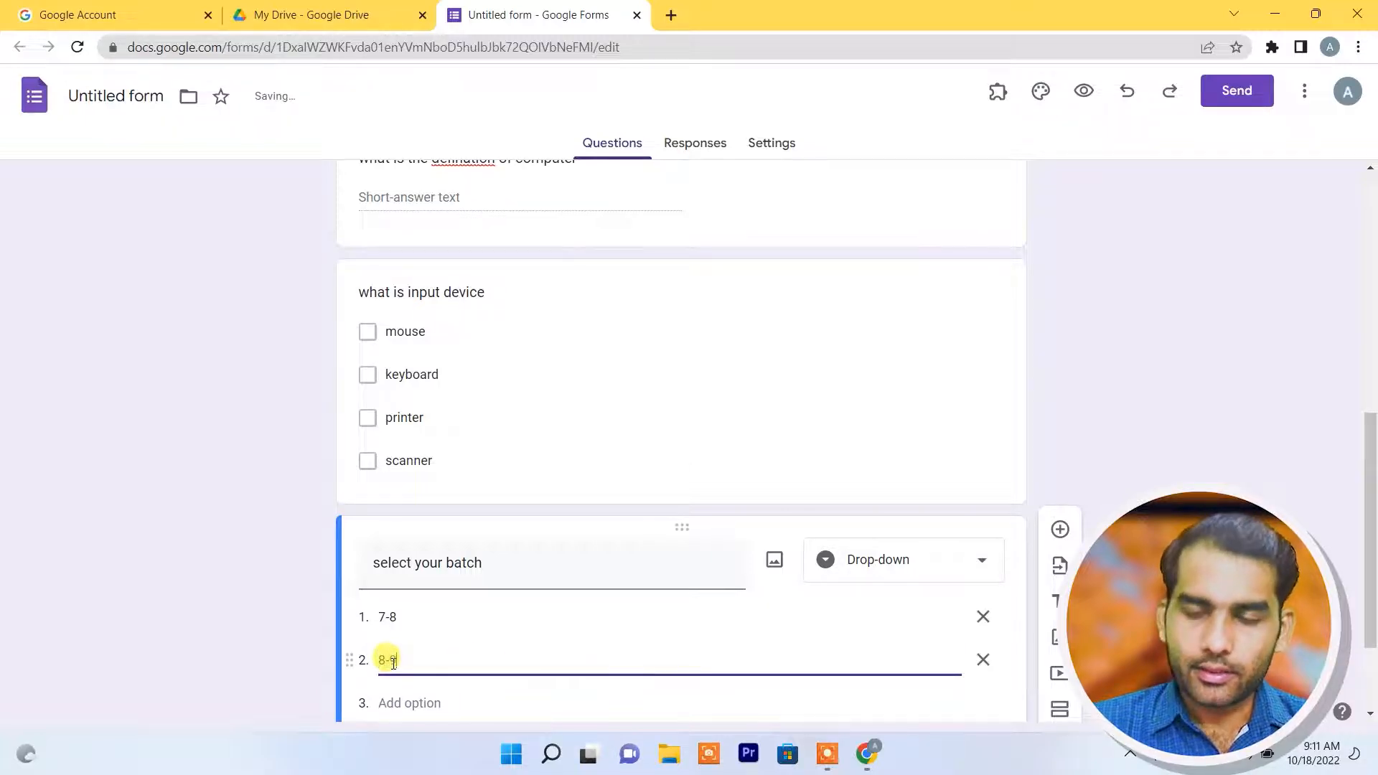
click(394, 704)
text(9-10)
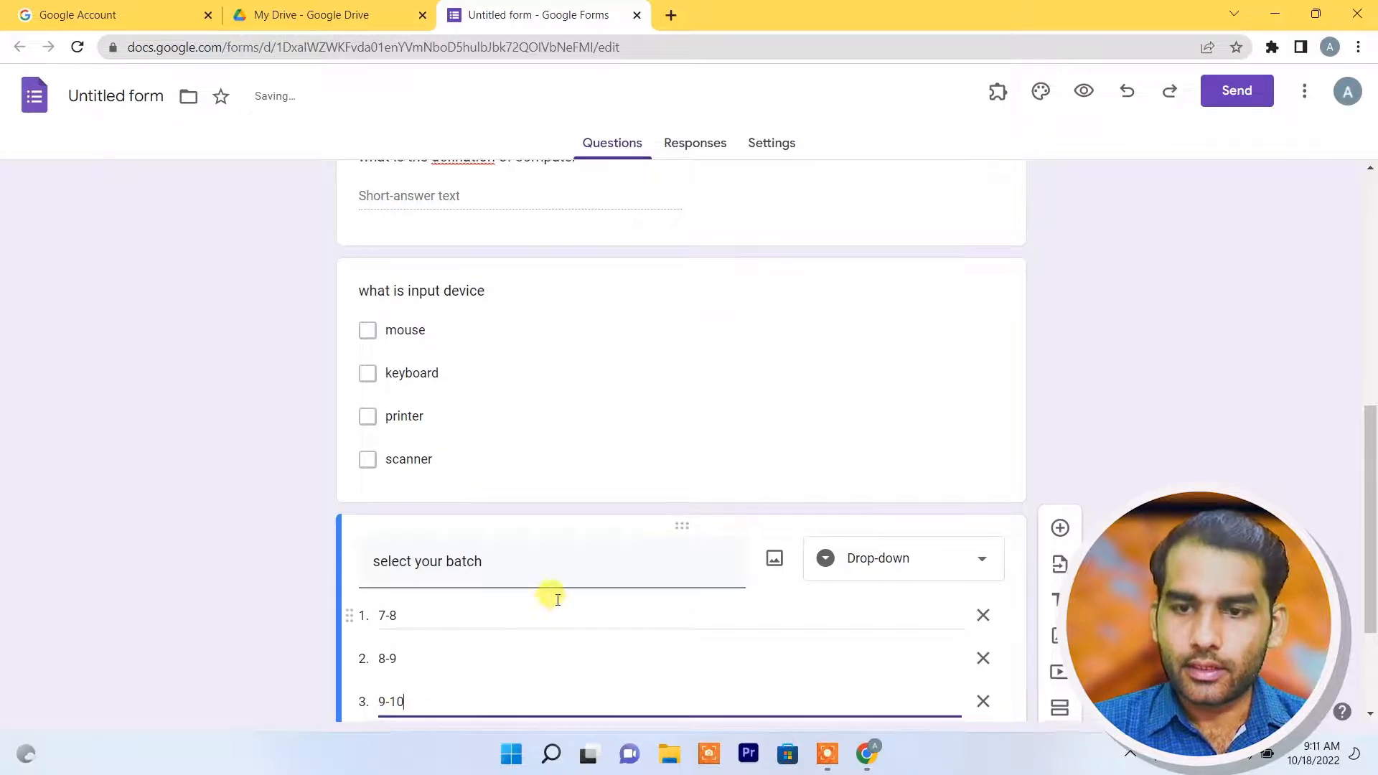
scroll(553, 592, down, 2)
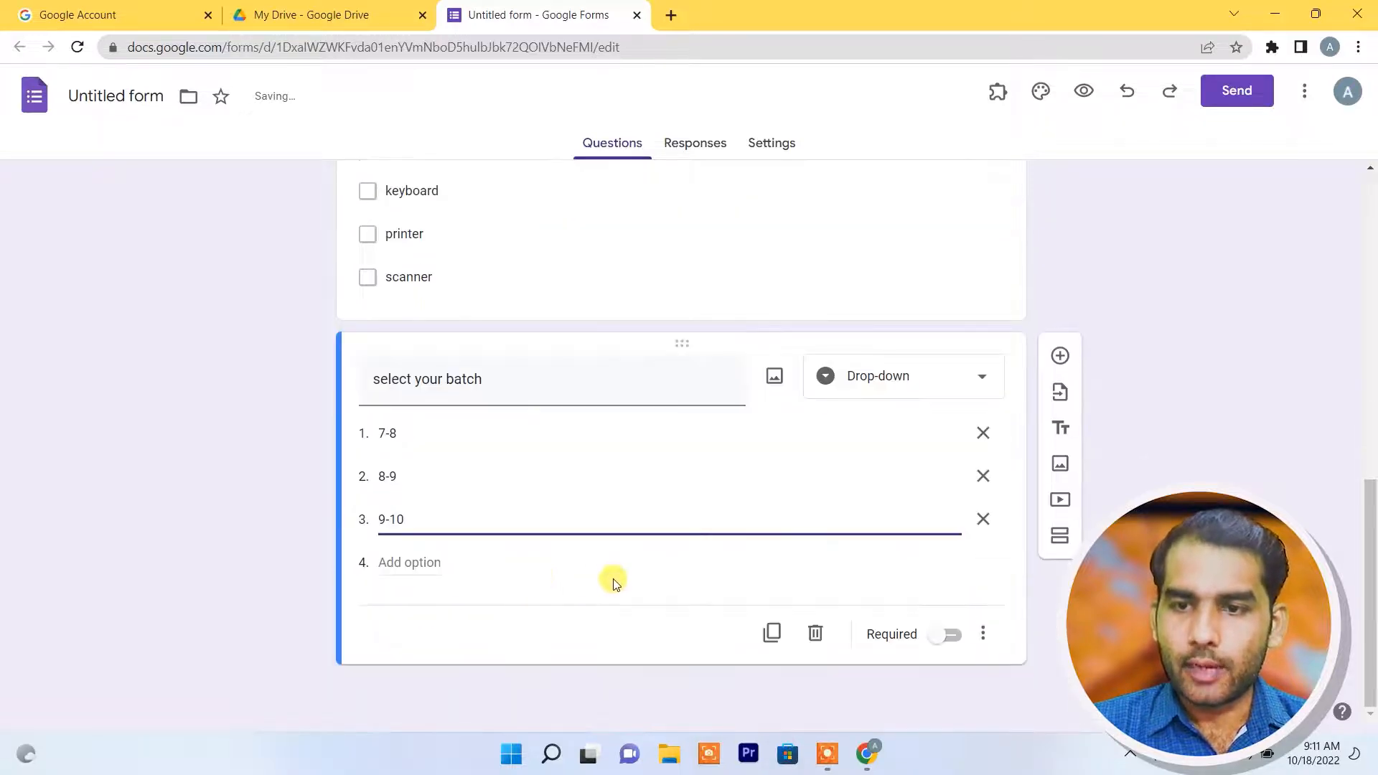
click(408, 561)
text(10-11)
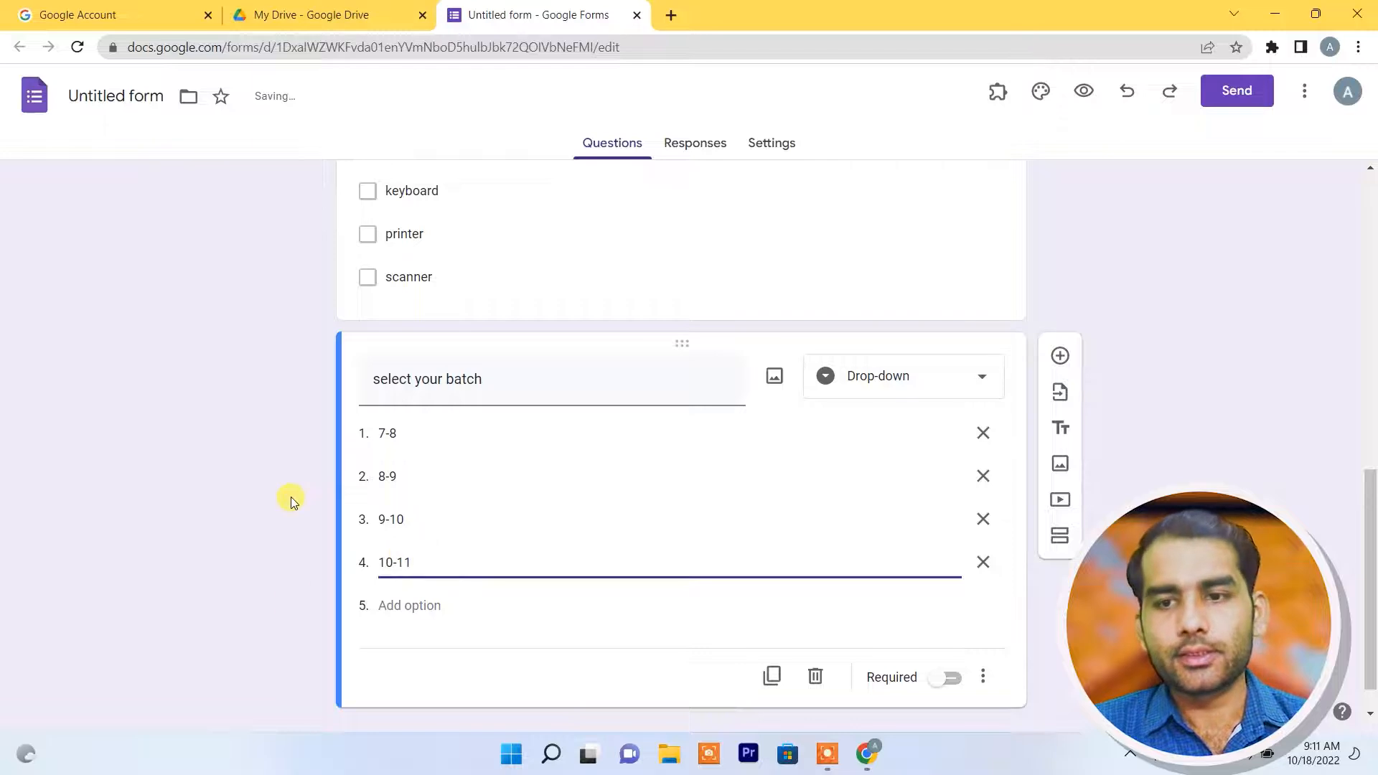
click(291, 496)
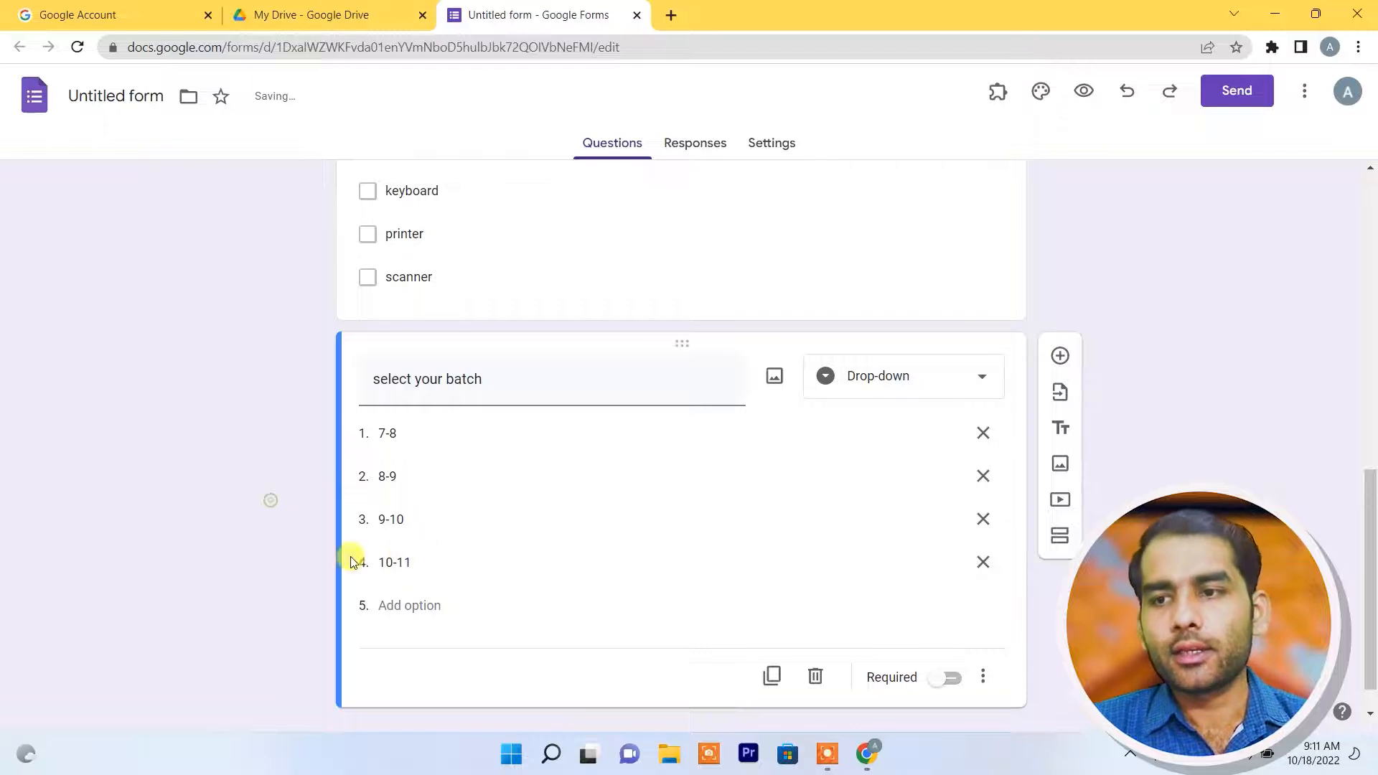
click(932, 376)
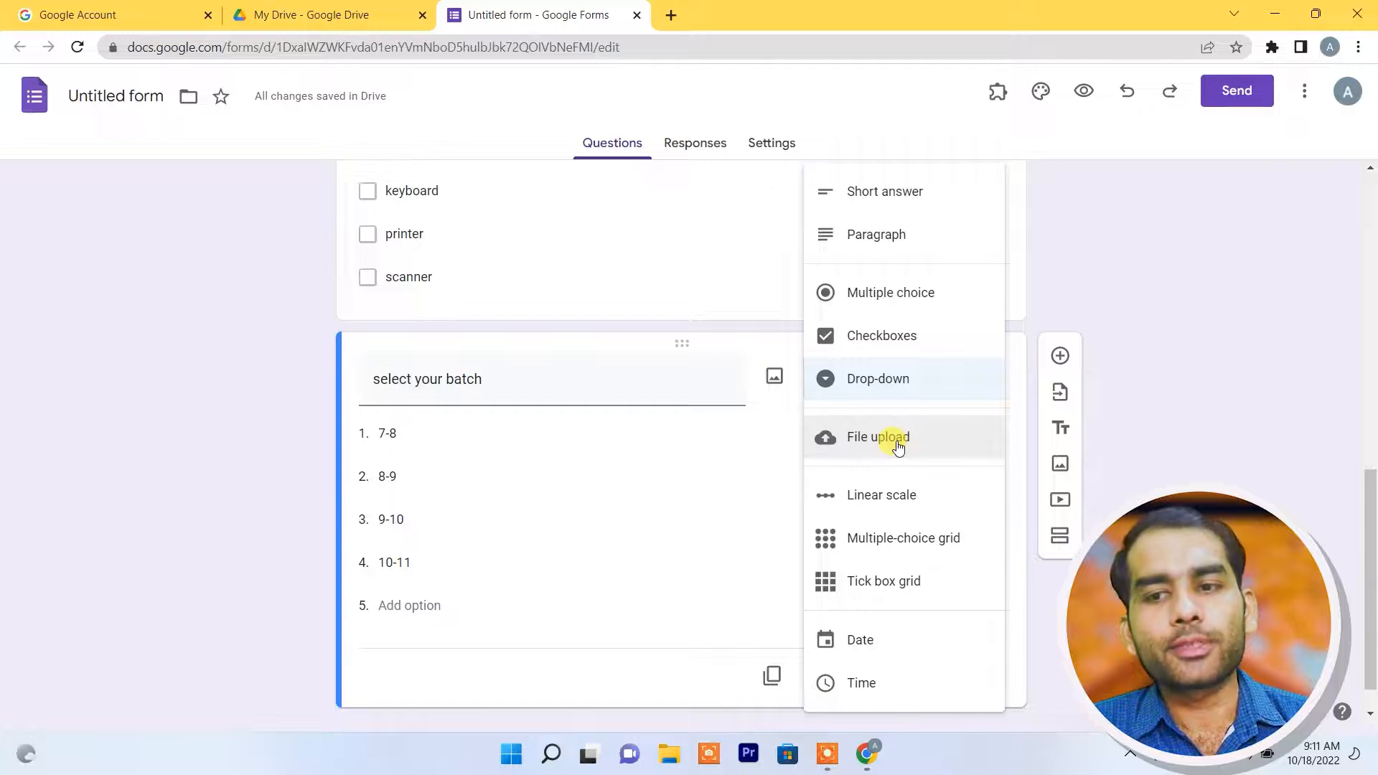
click(367, 656)
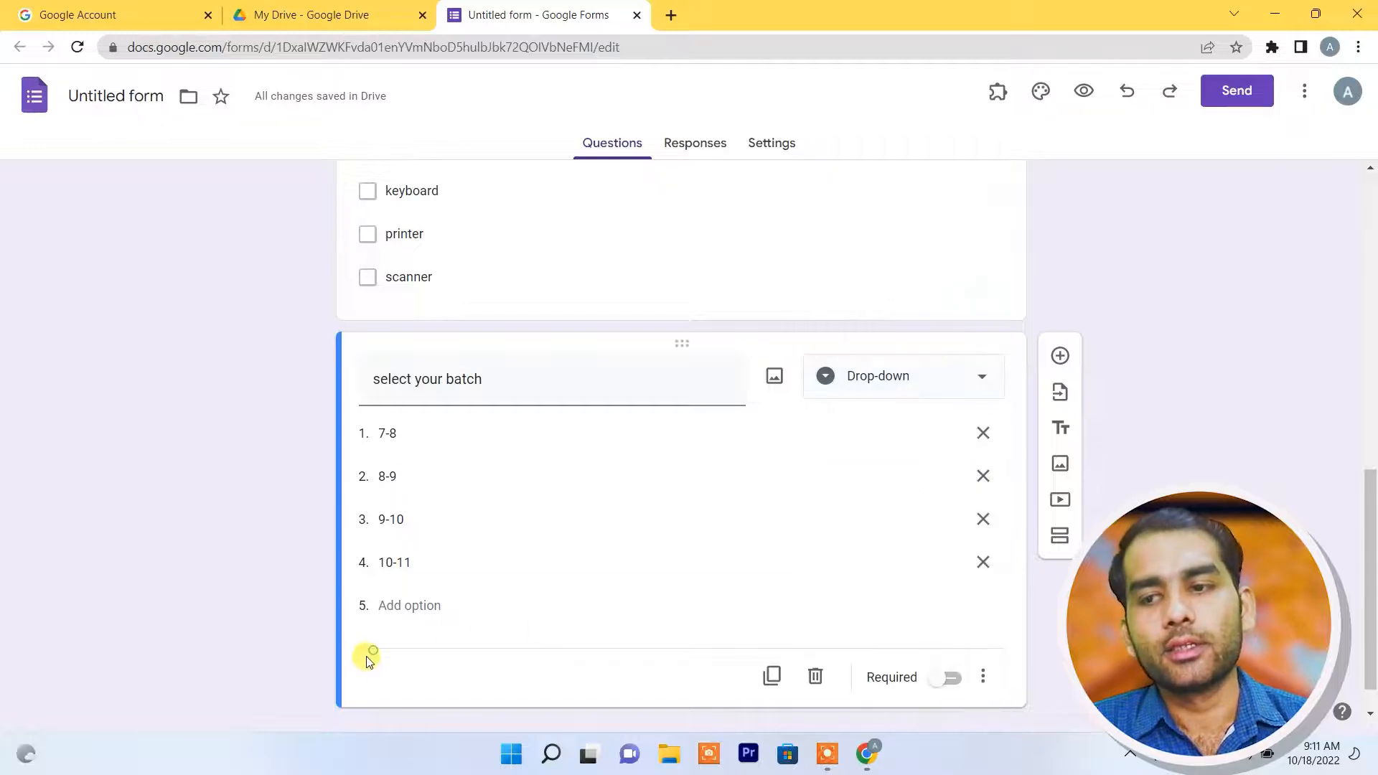
scroll(730, 338, up, 10)
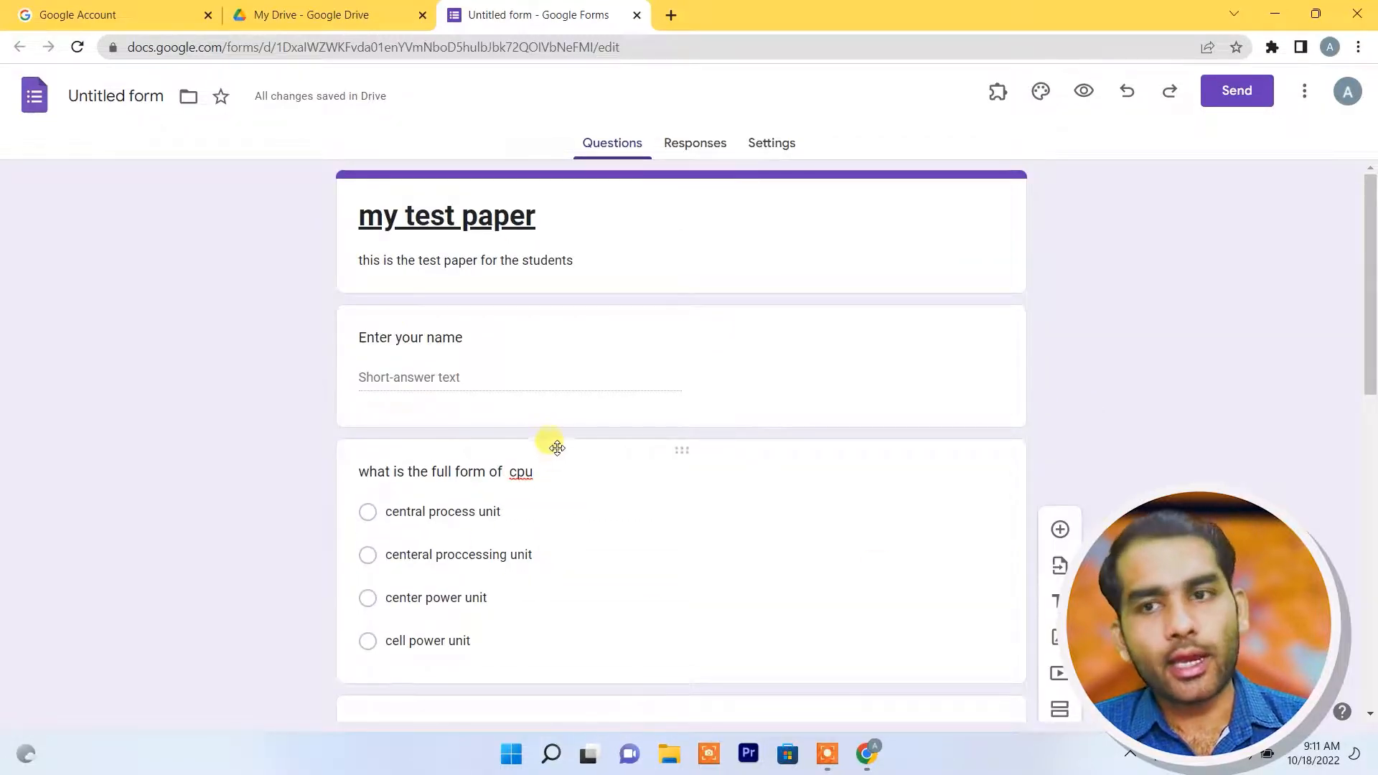
scroll(567, 395, down, 5)
scroll(430, 330, up, 5)
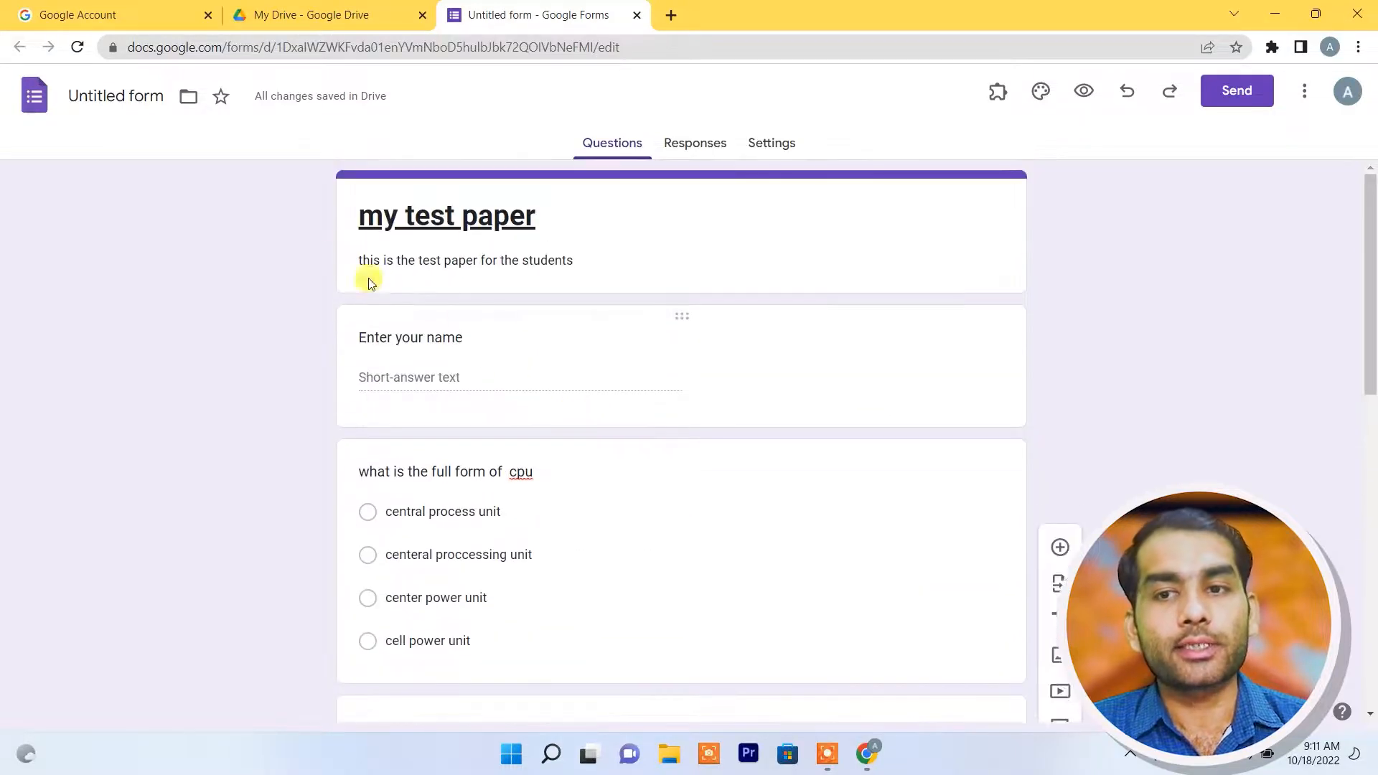
click(79, 48)
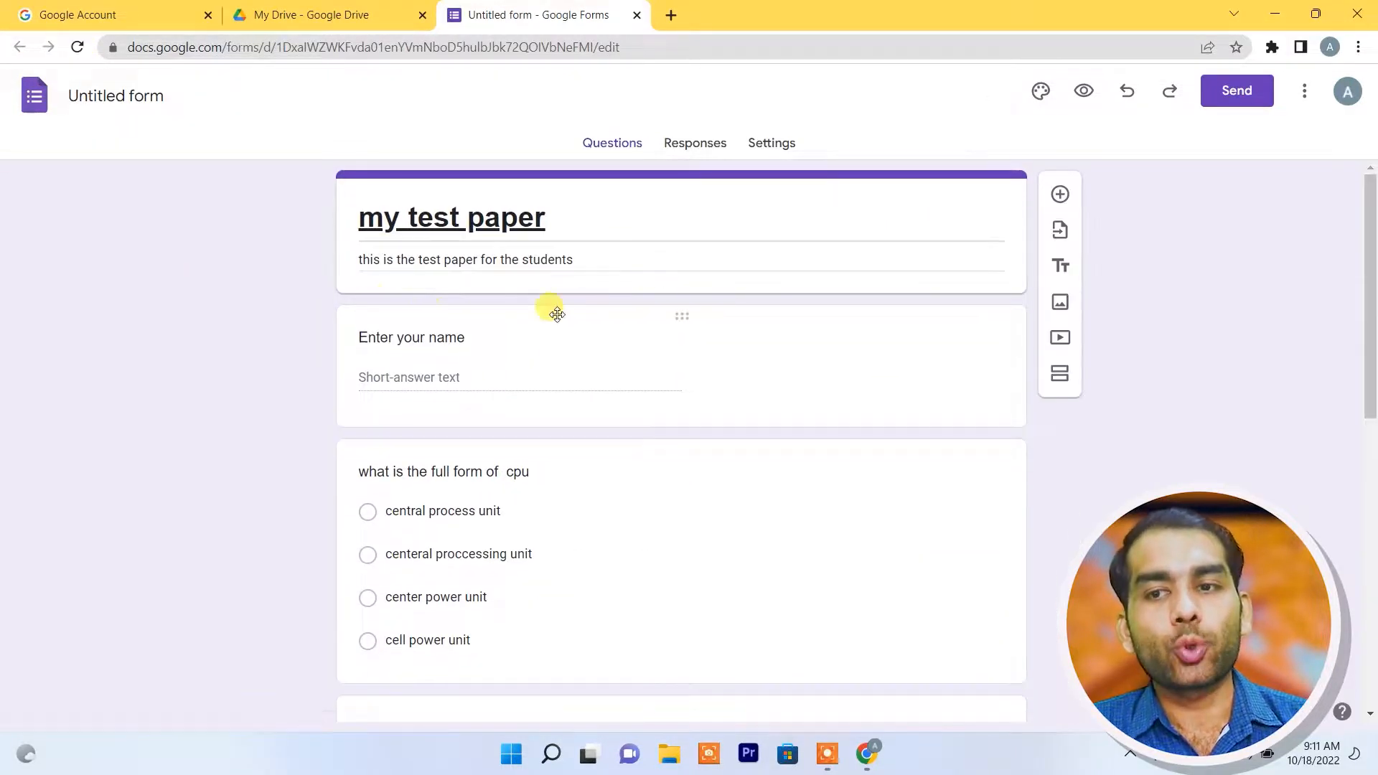
Step: Make the form a quiz worth 25 total points, then review the Presentation settings
click(773, 144)
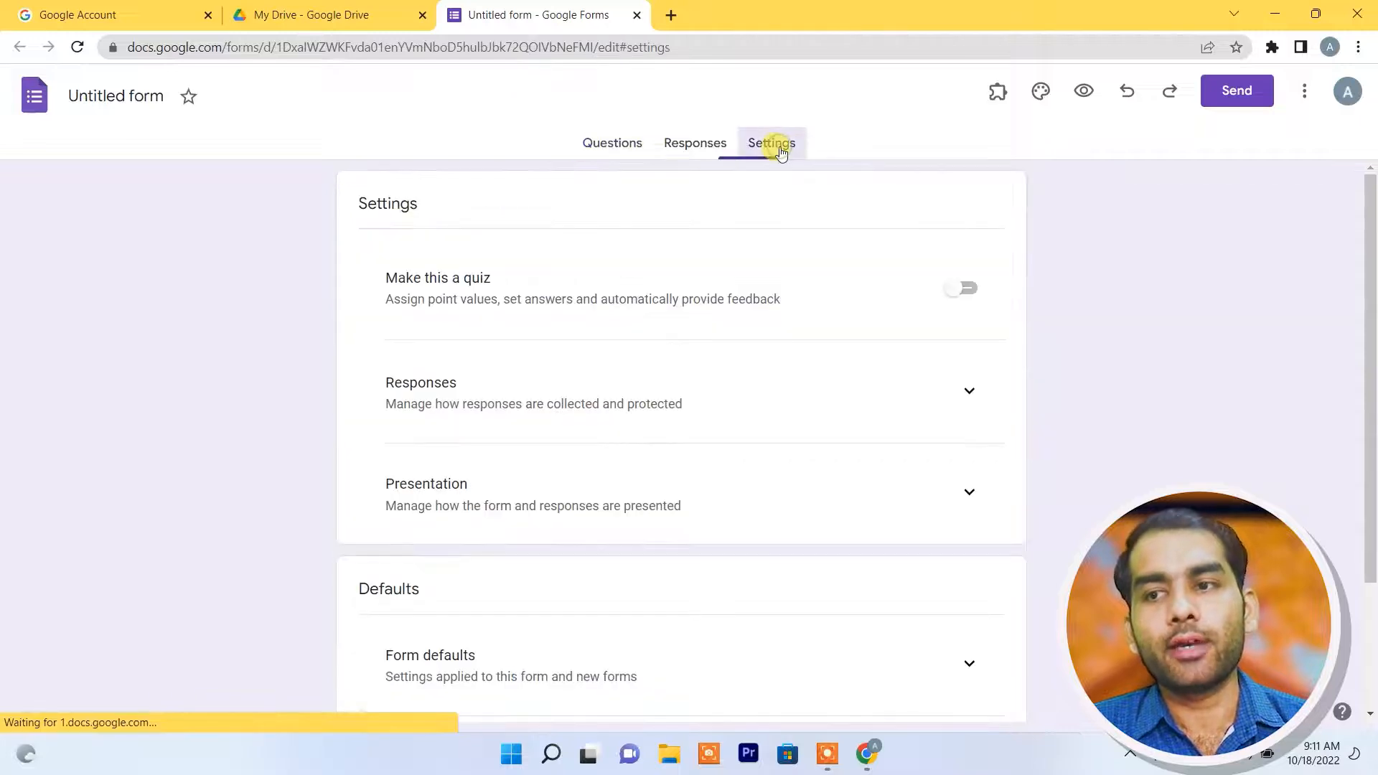
click(966, 291)
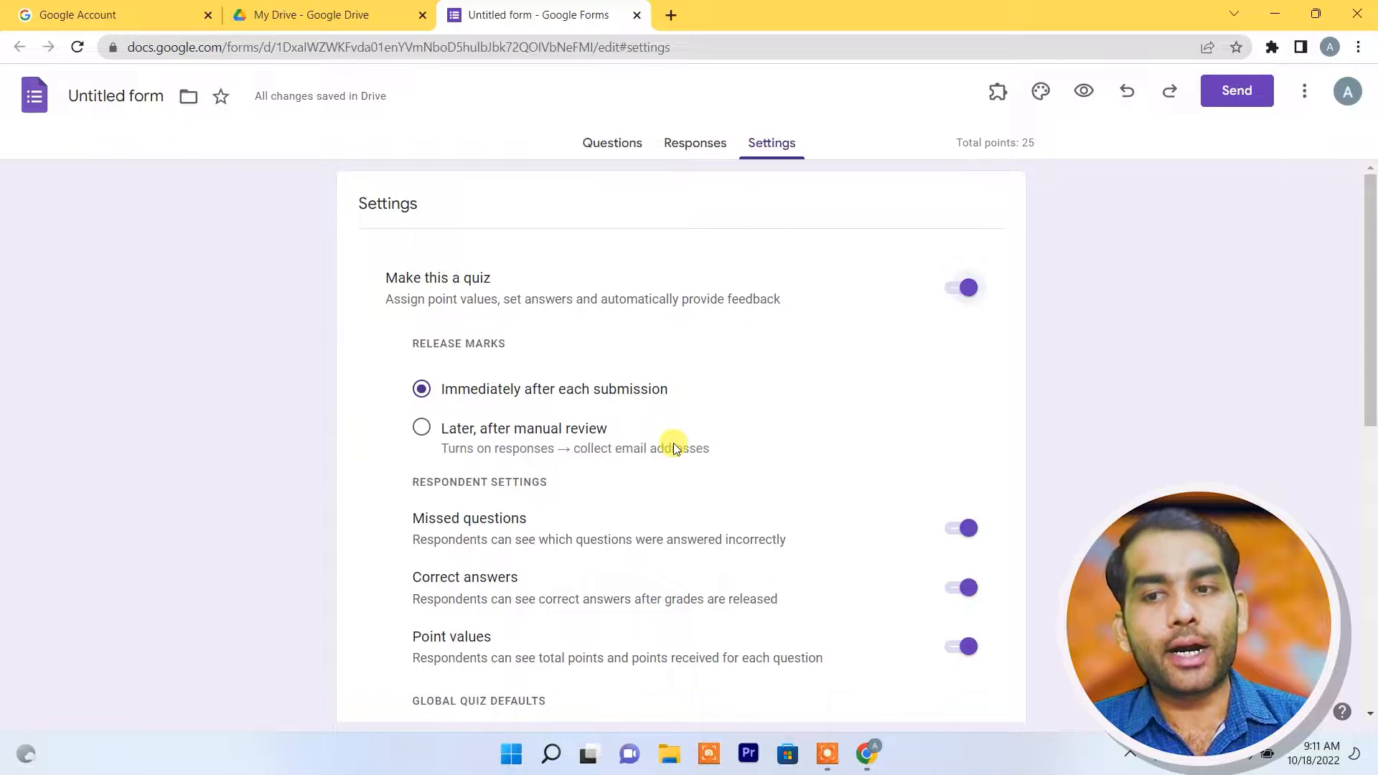
scroll(674, 448, down, 7)
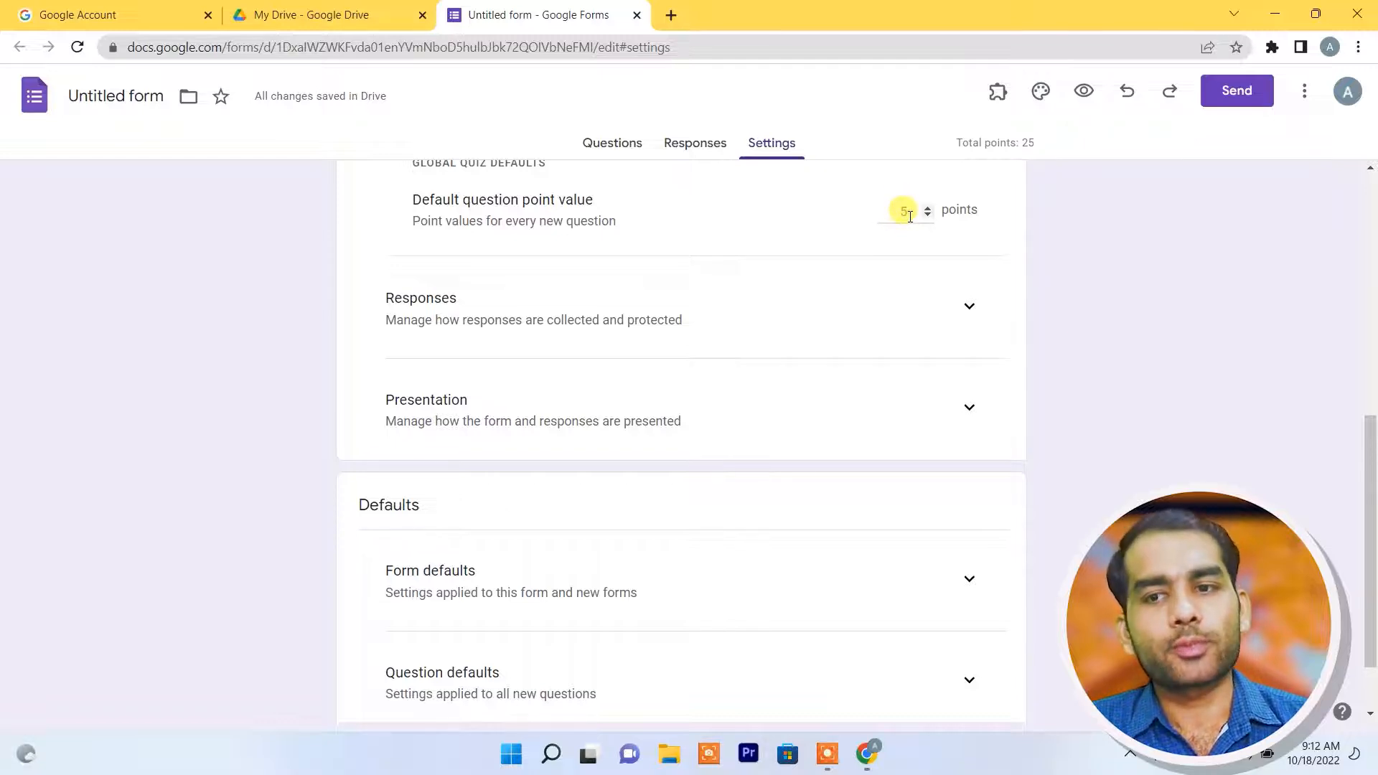
scroll(646, 418, down, 1)
scroll(648, 420, up, 4)
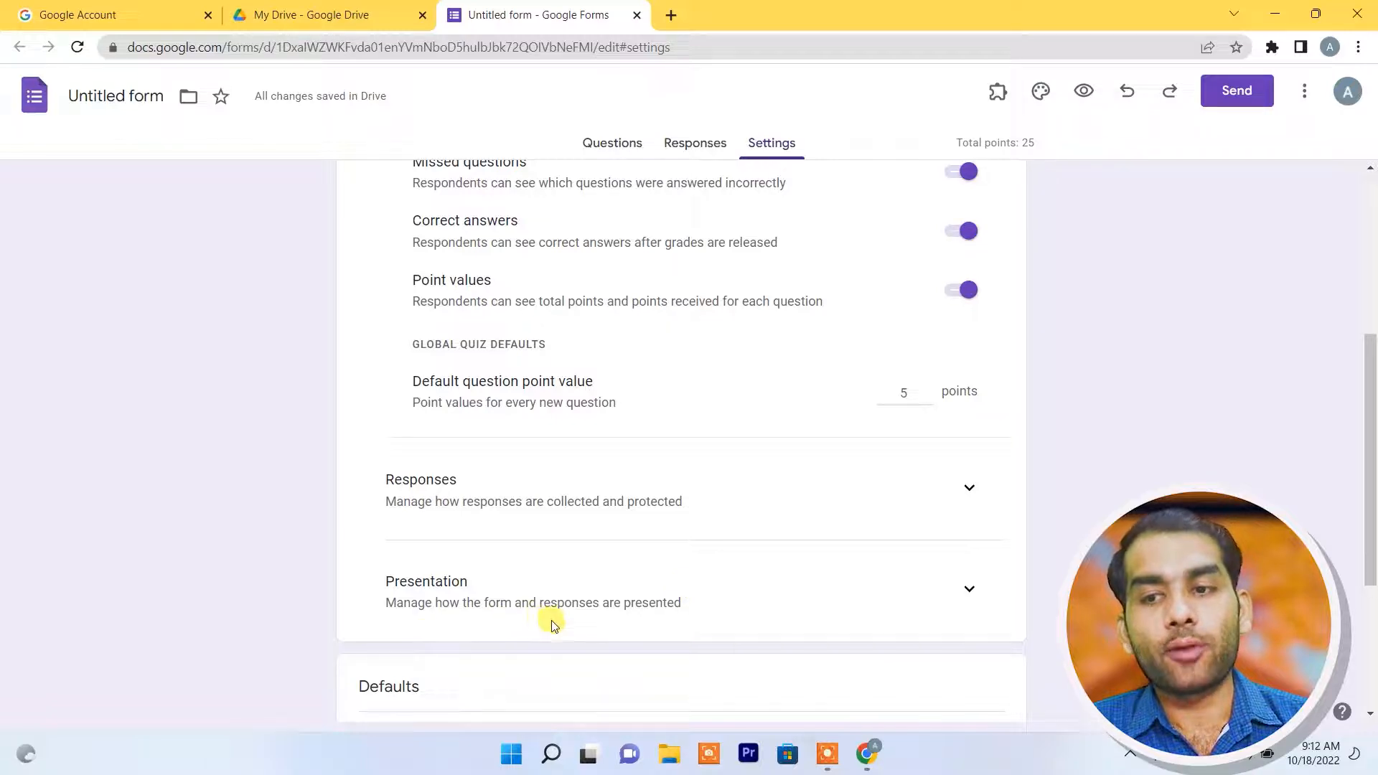
click(982, 589)
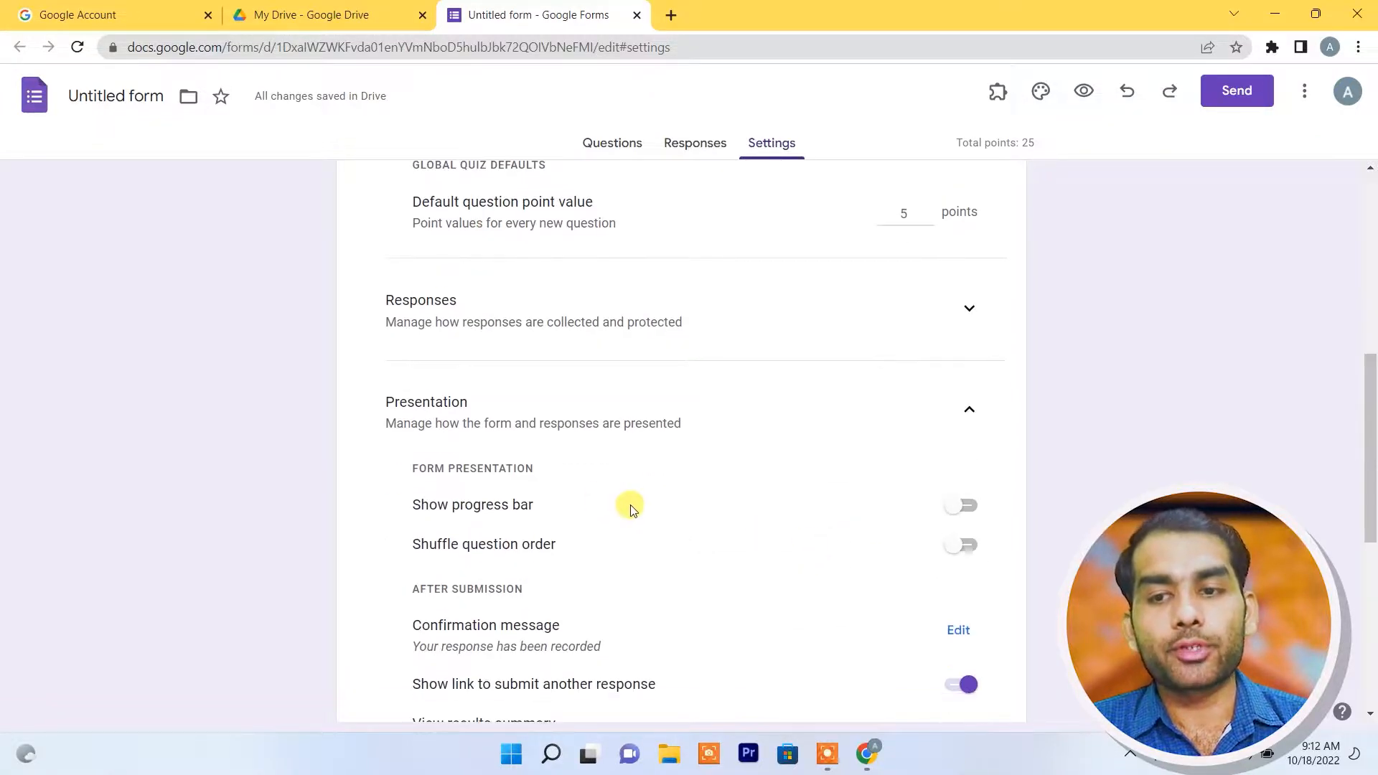
scroll(639, 500, down, 1)
scroll(660, 480, down, 3)
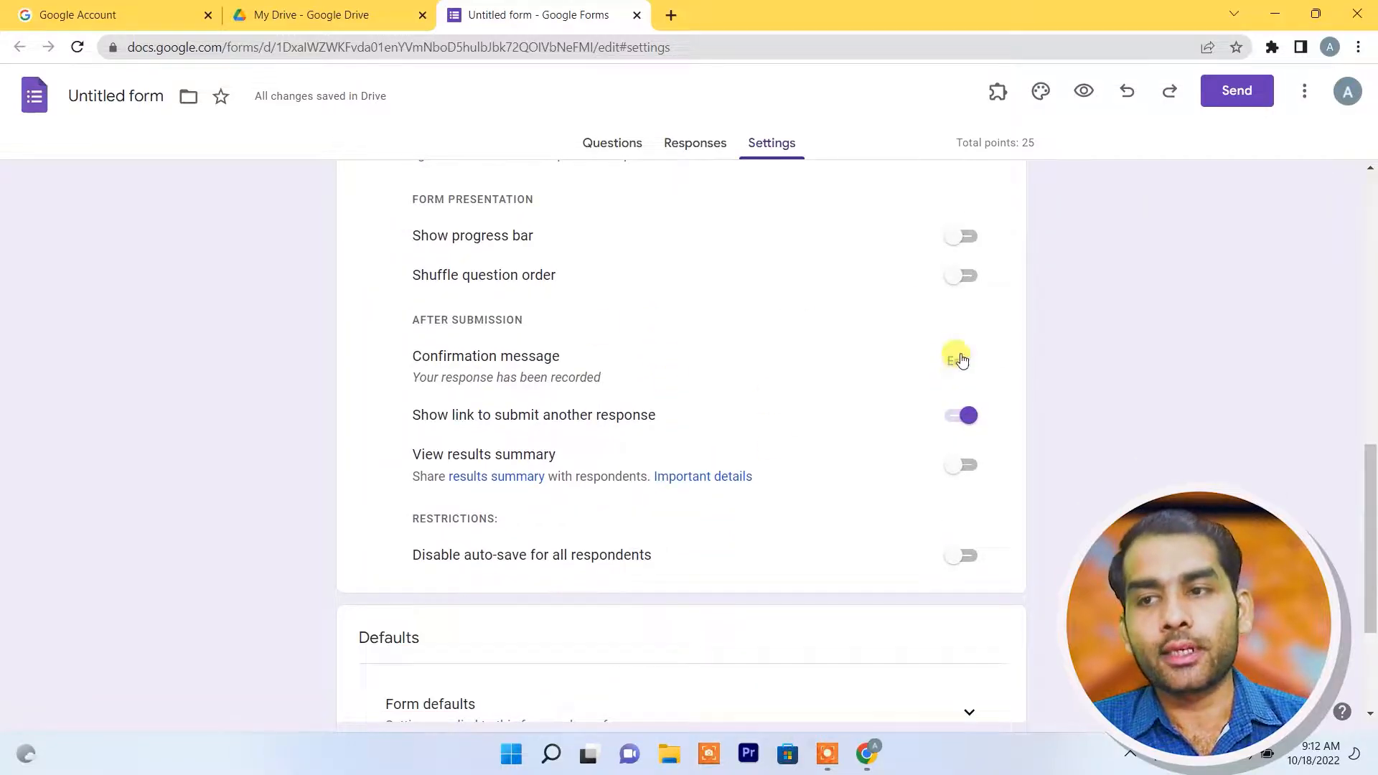
scroll(954, 338, up, 3)
click(969, 405)
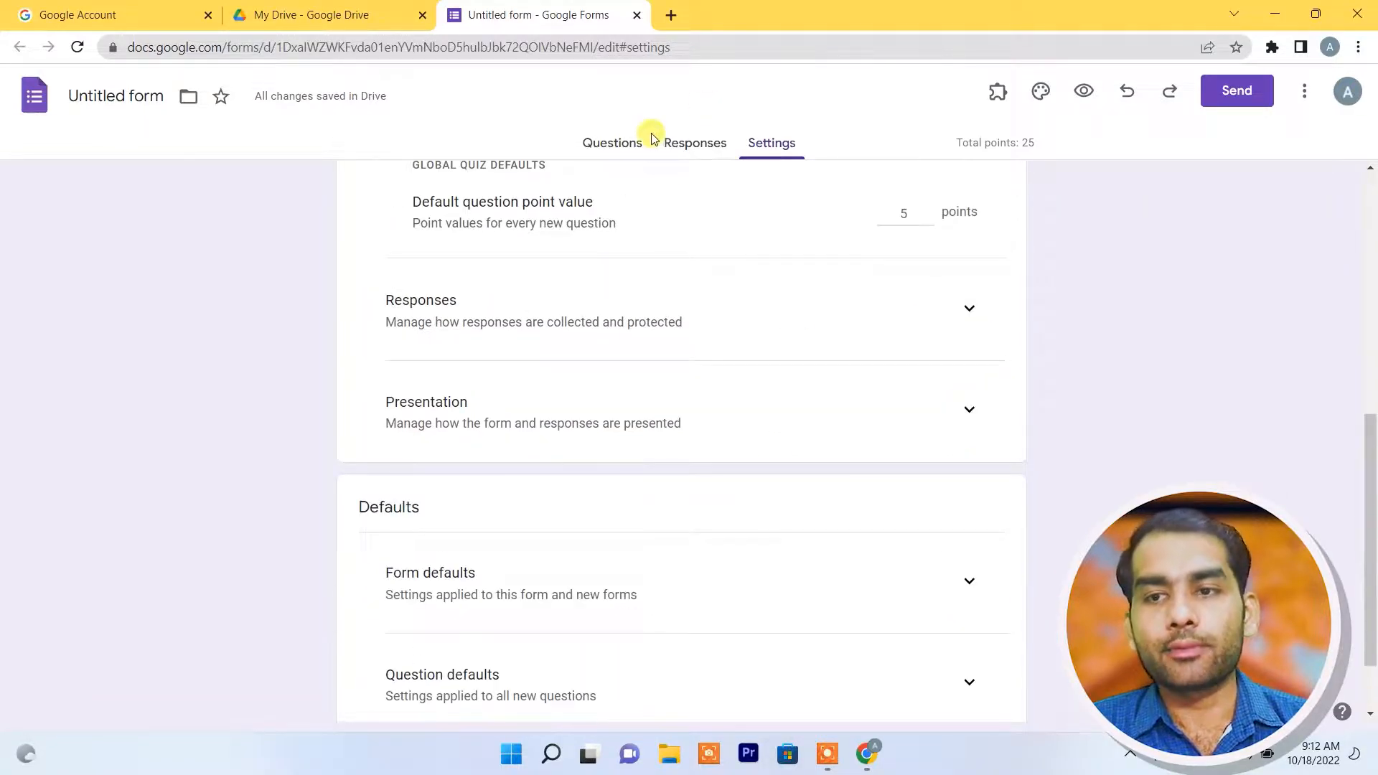
Step: Set 'centeral proccessing unit' as the correct cpu answer, worth 5 points
click(599, 144)
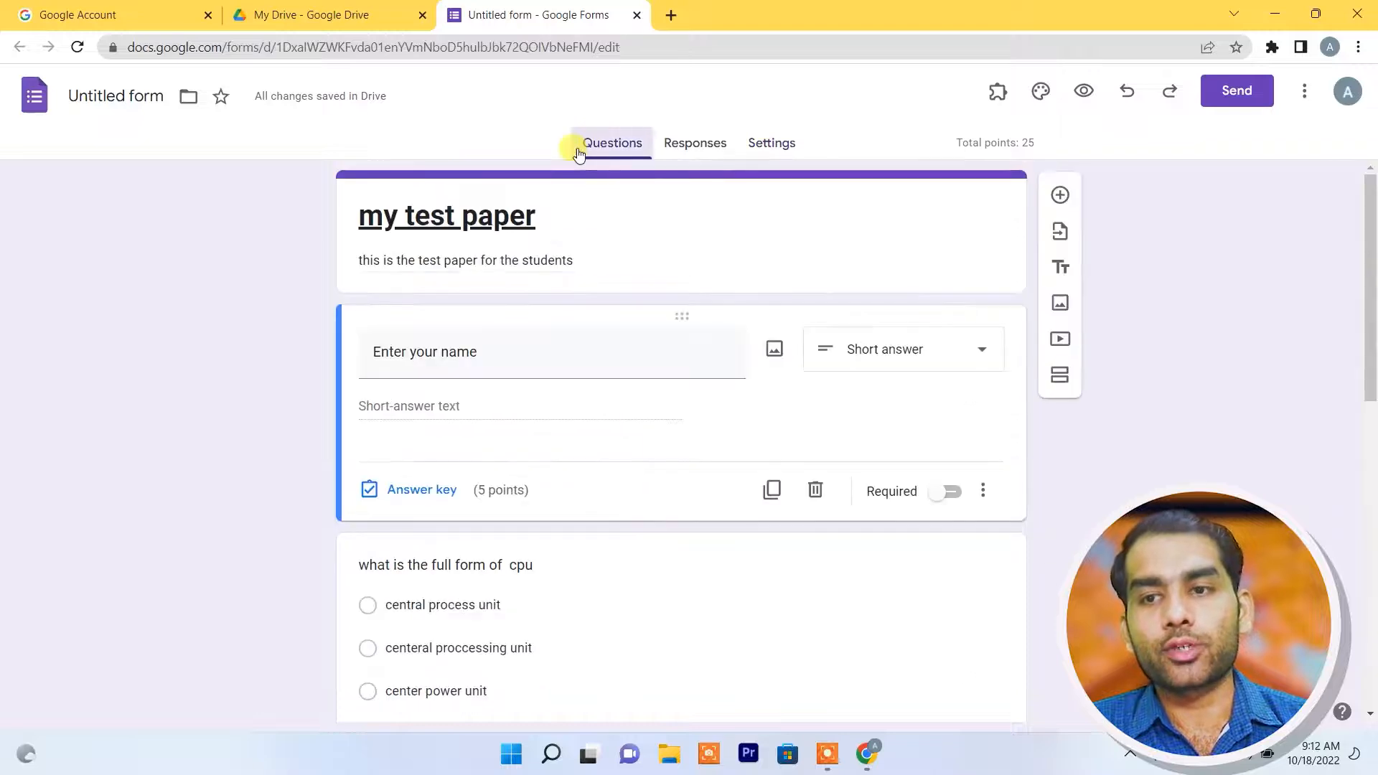
scroll(557, 376, down, 4)
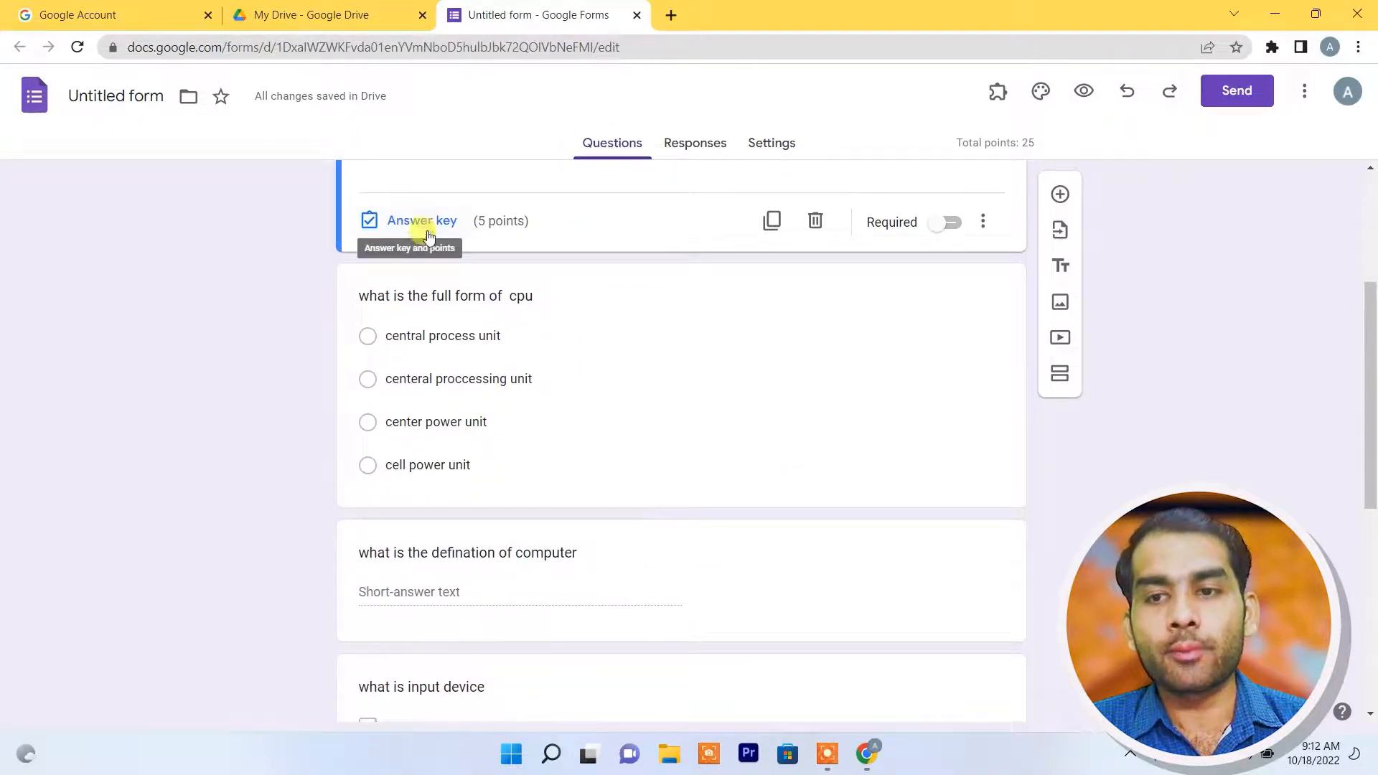
click(454, 295)
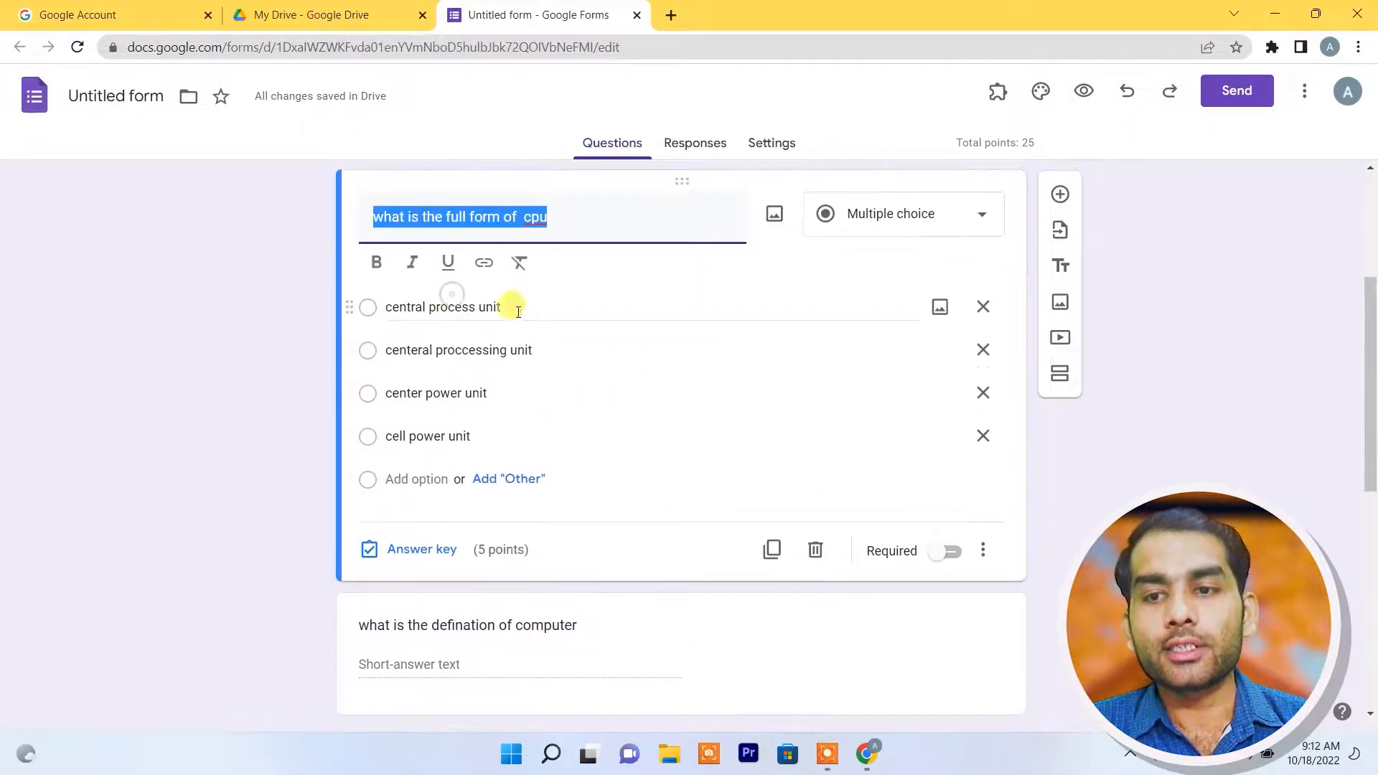
click(414, 549)
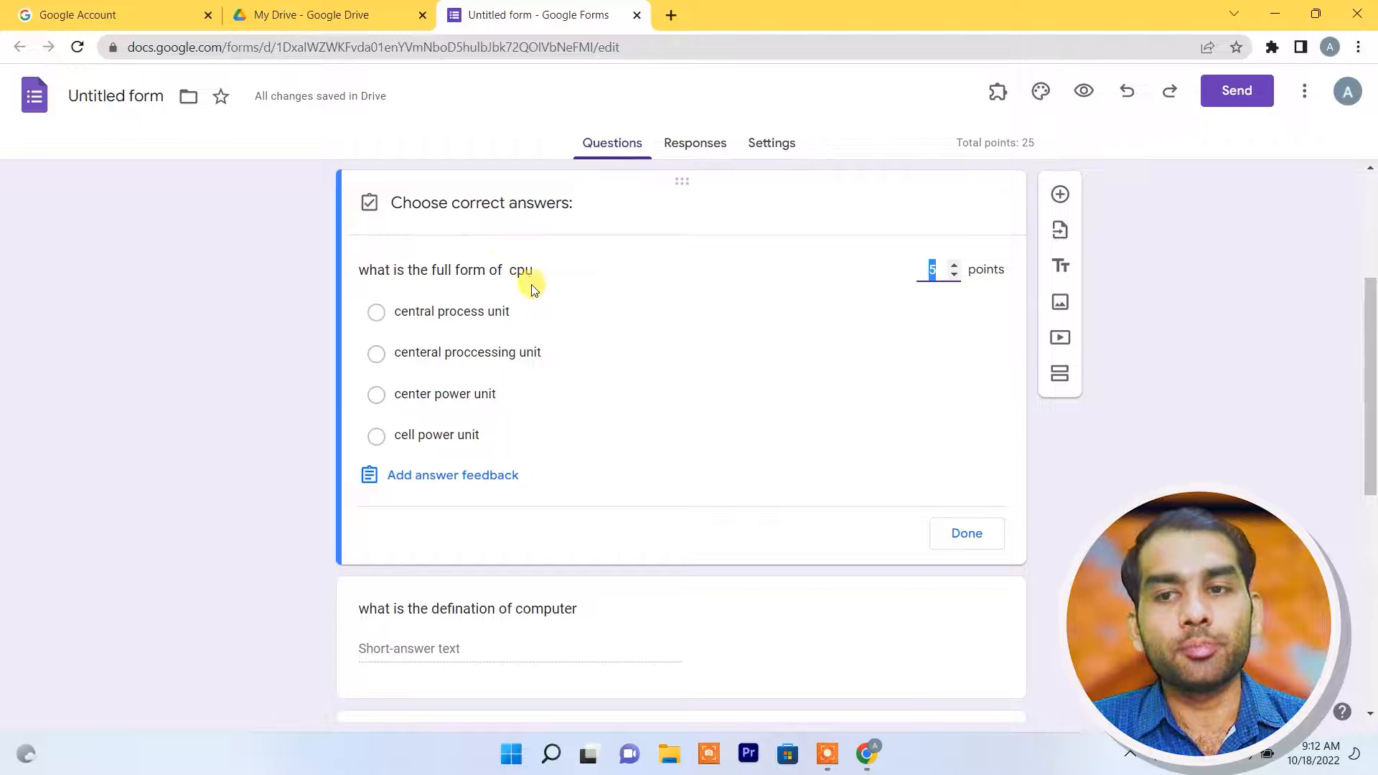
click(378, 362)
click(960, 538)
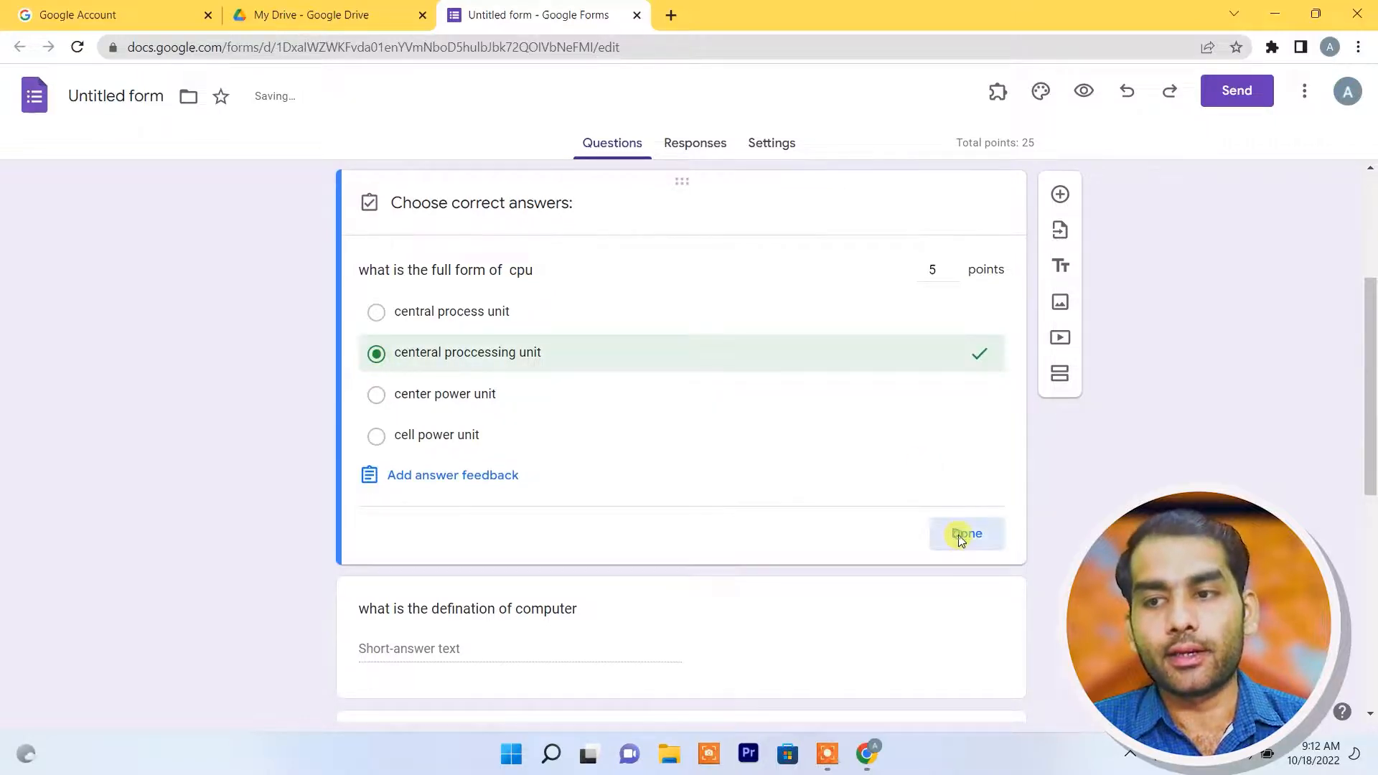
scroll(590, 379, down, 3)
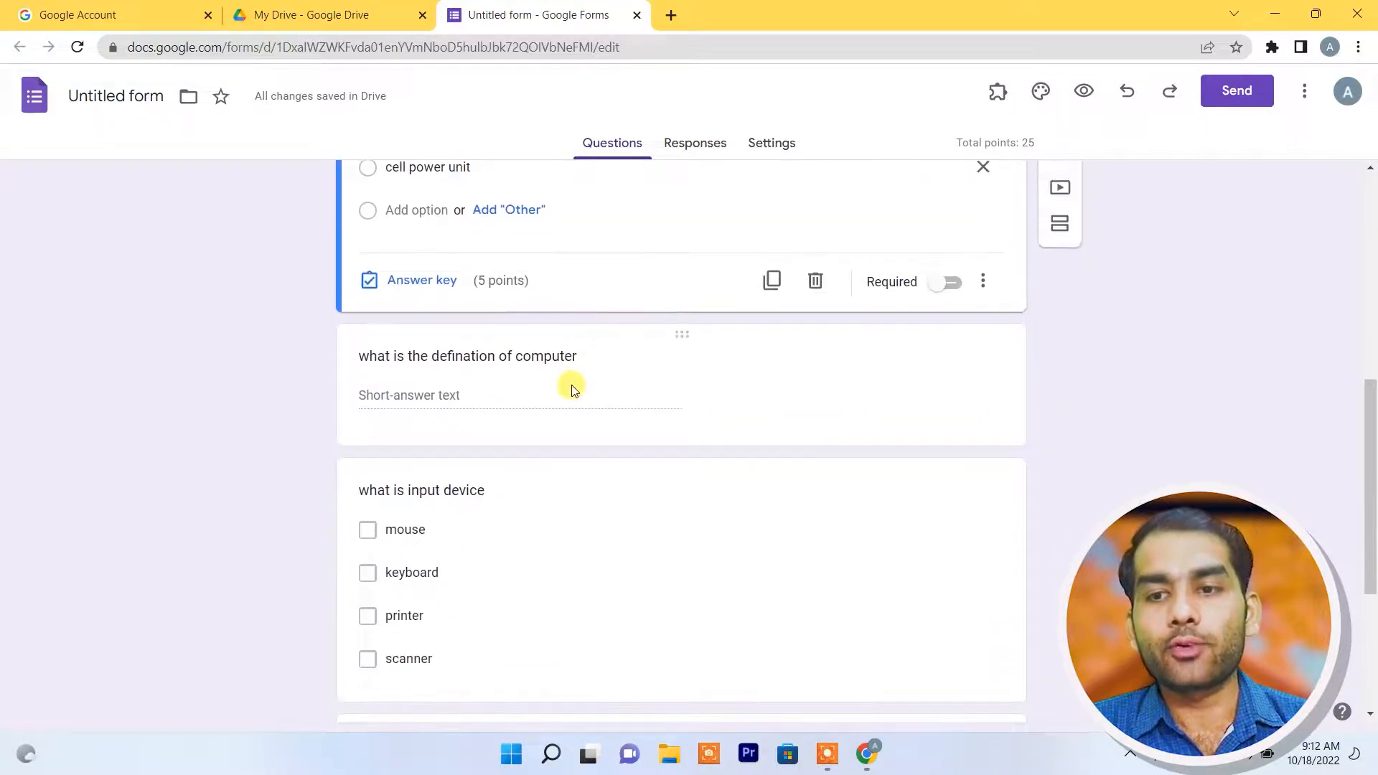
Step: Open the answer key for 'what is the defination of computer', left at 5 points
click(535, 349)
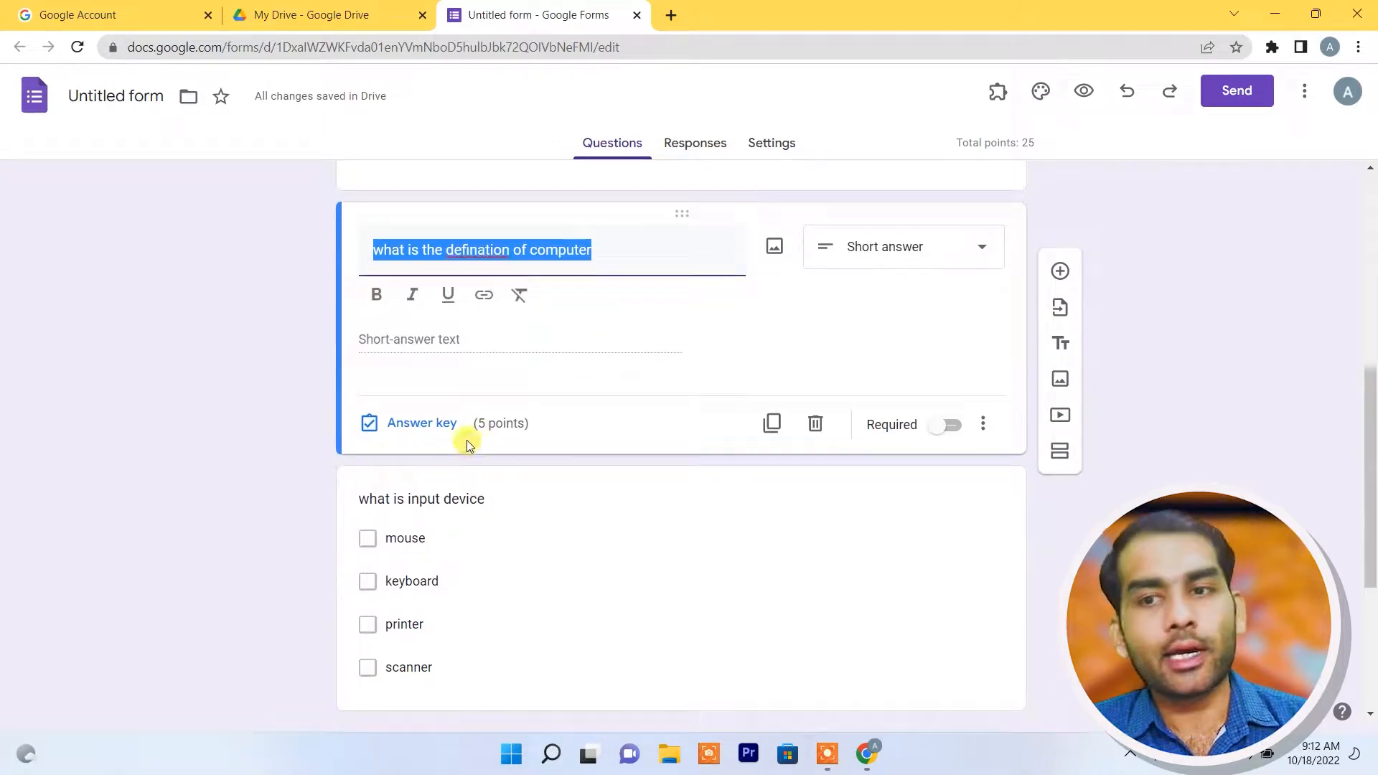
click(428, 434)
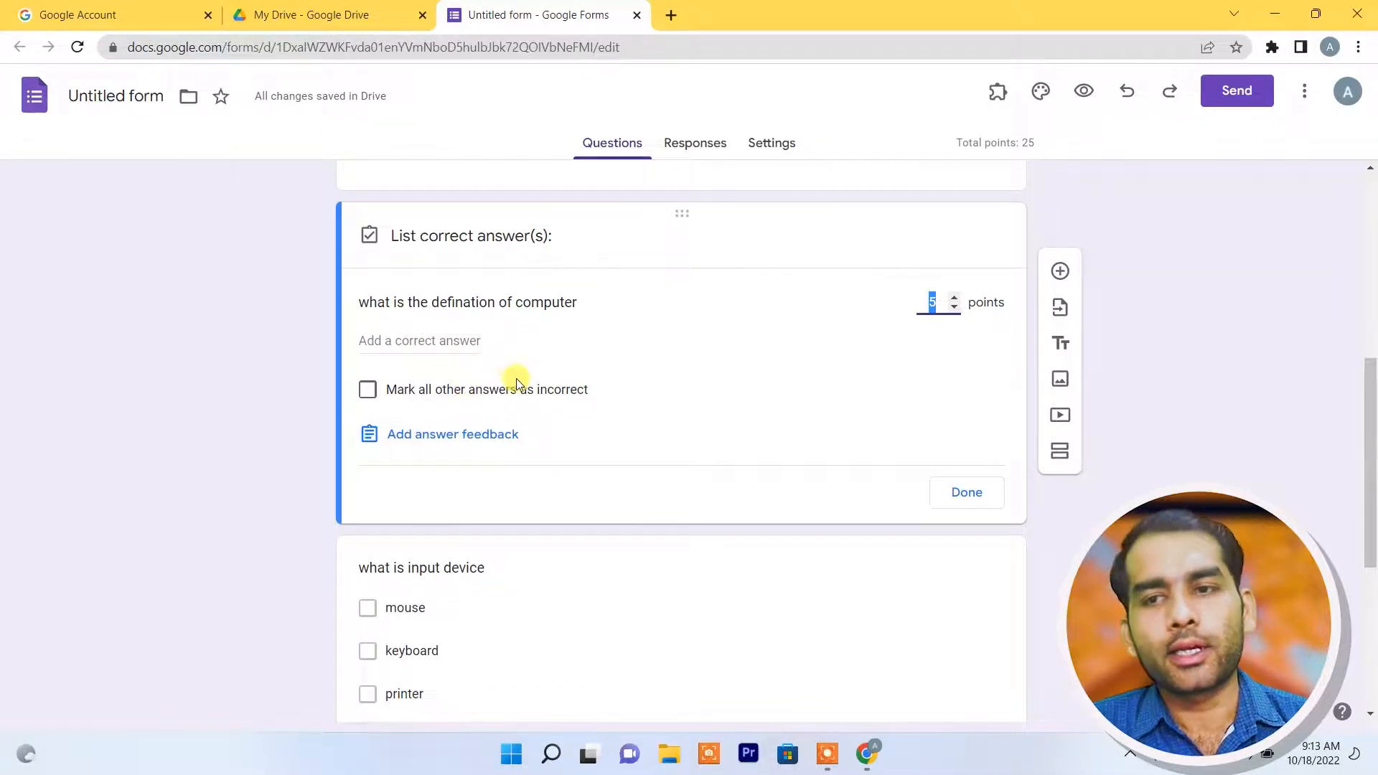
scroll(522, 403, down, 1)
scroll(516, 387, up, 3)
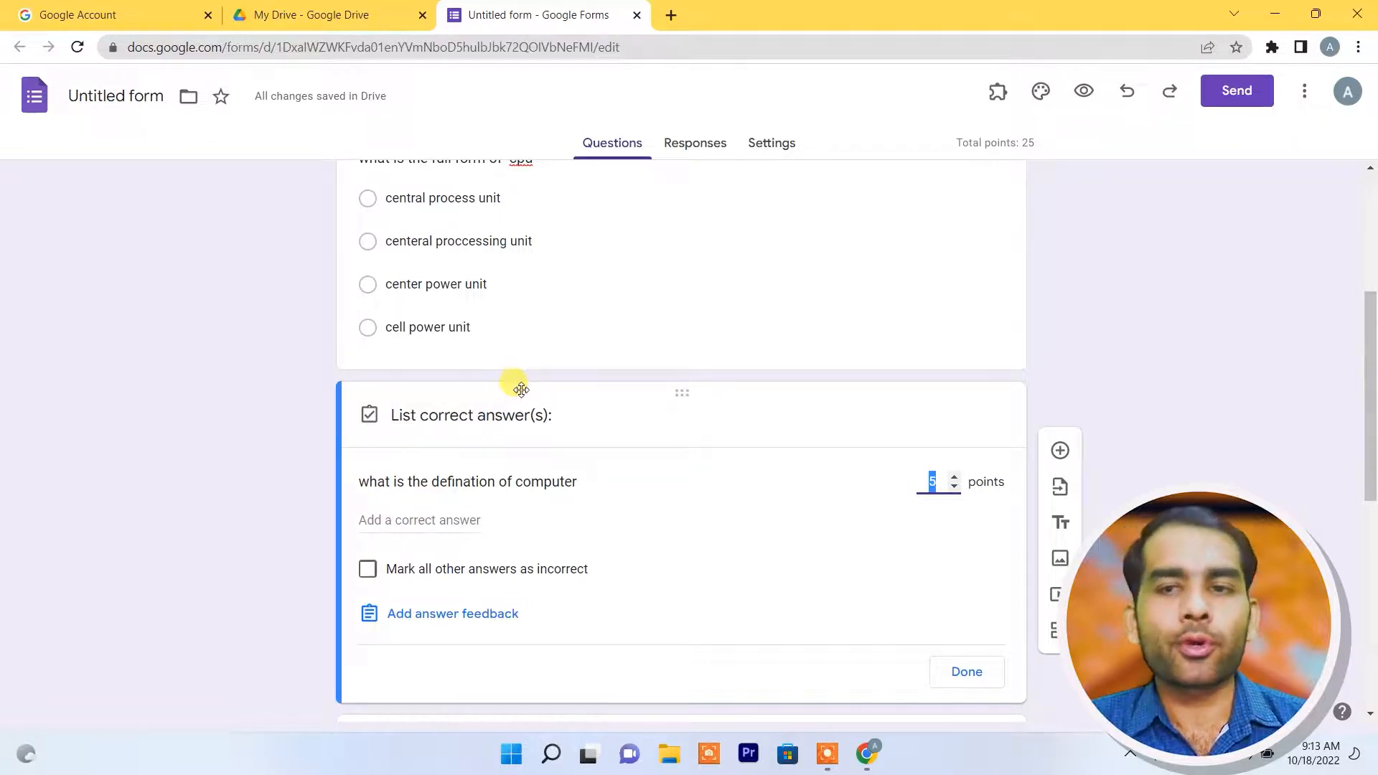
scroll(523, 388, down, 3)
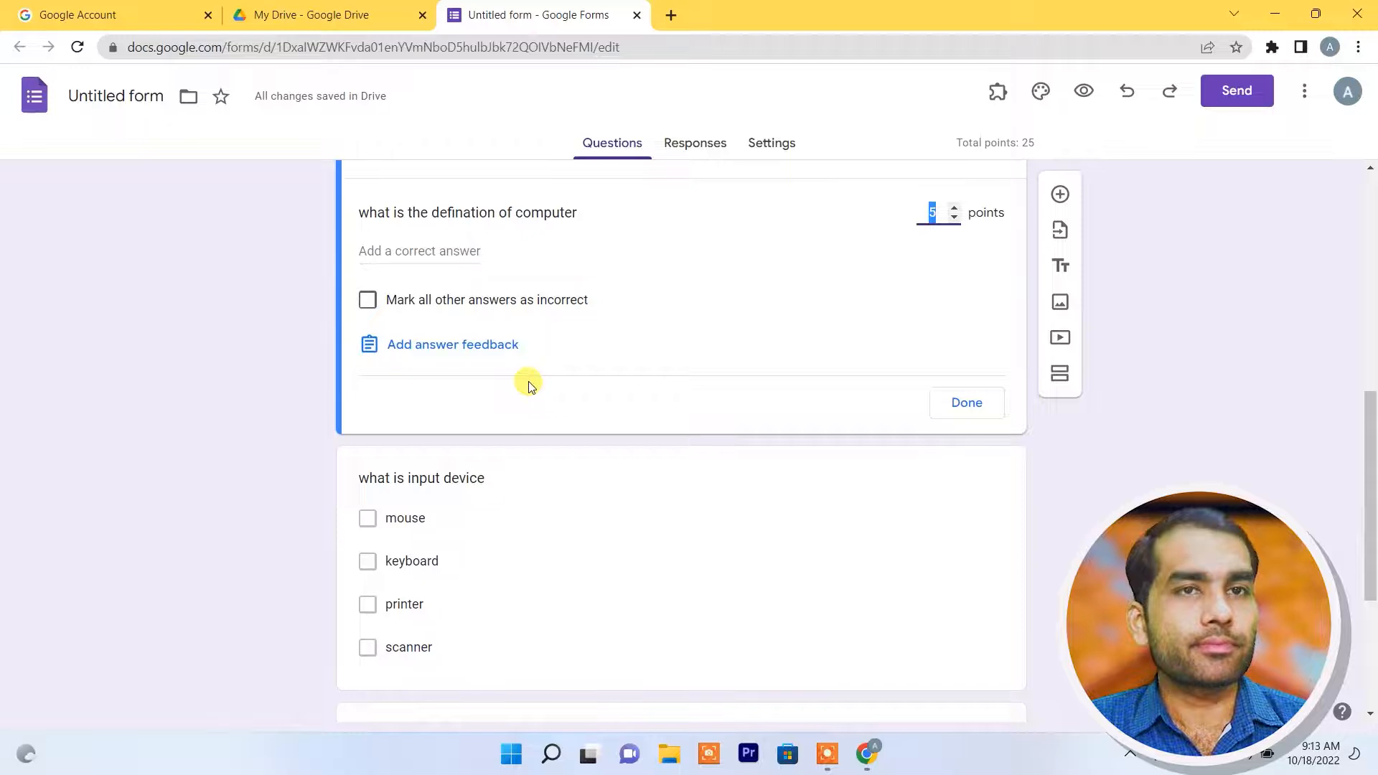
scroll(529, 384, down, 2)
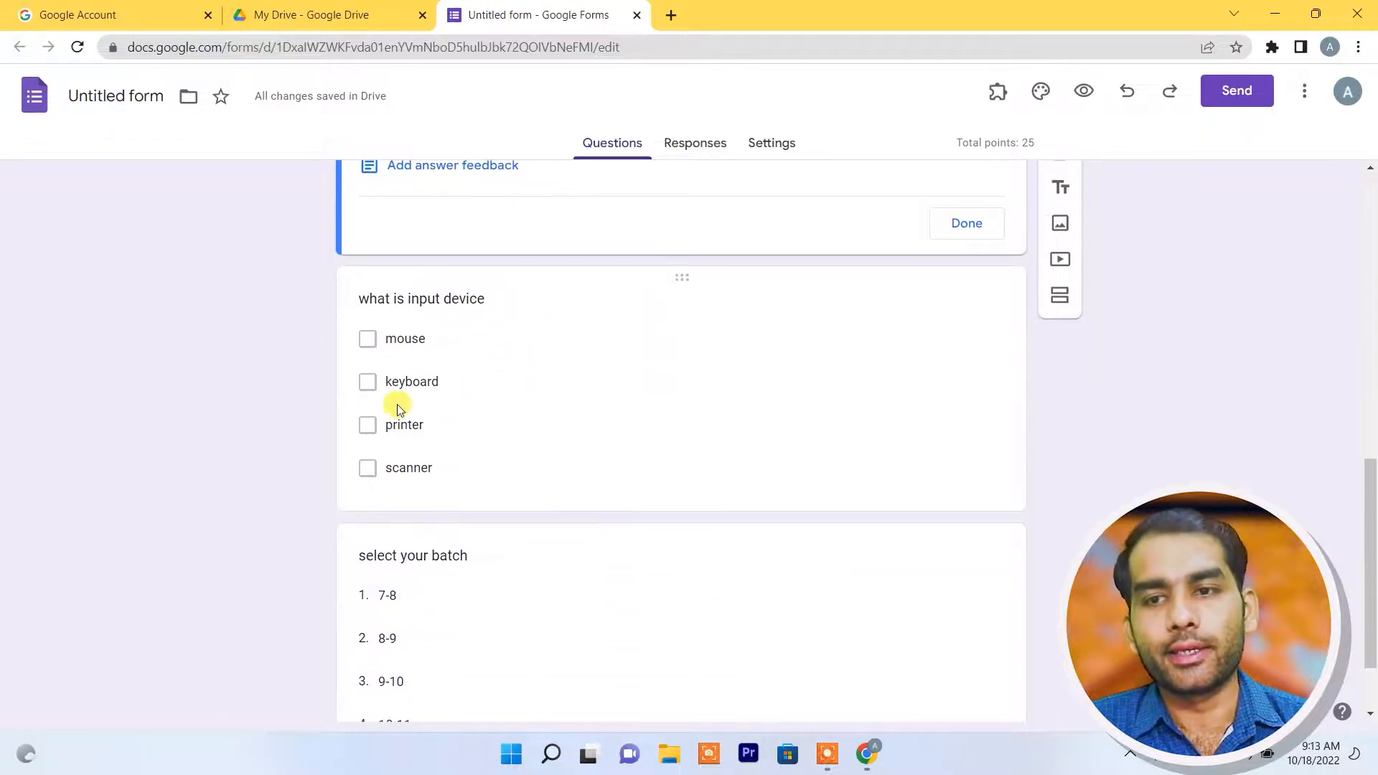
Step: Mark mouse, keyboard and scanner as the correct input-device answers
click(451, 305)
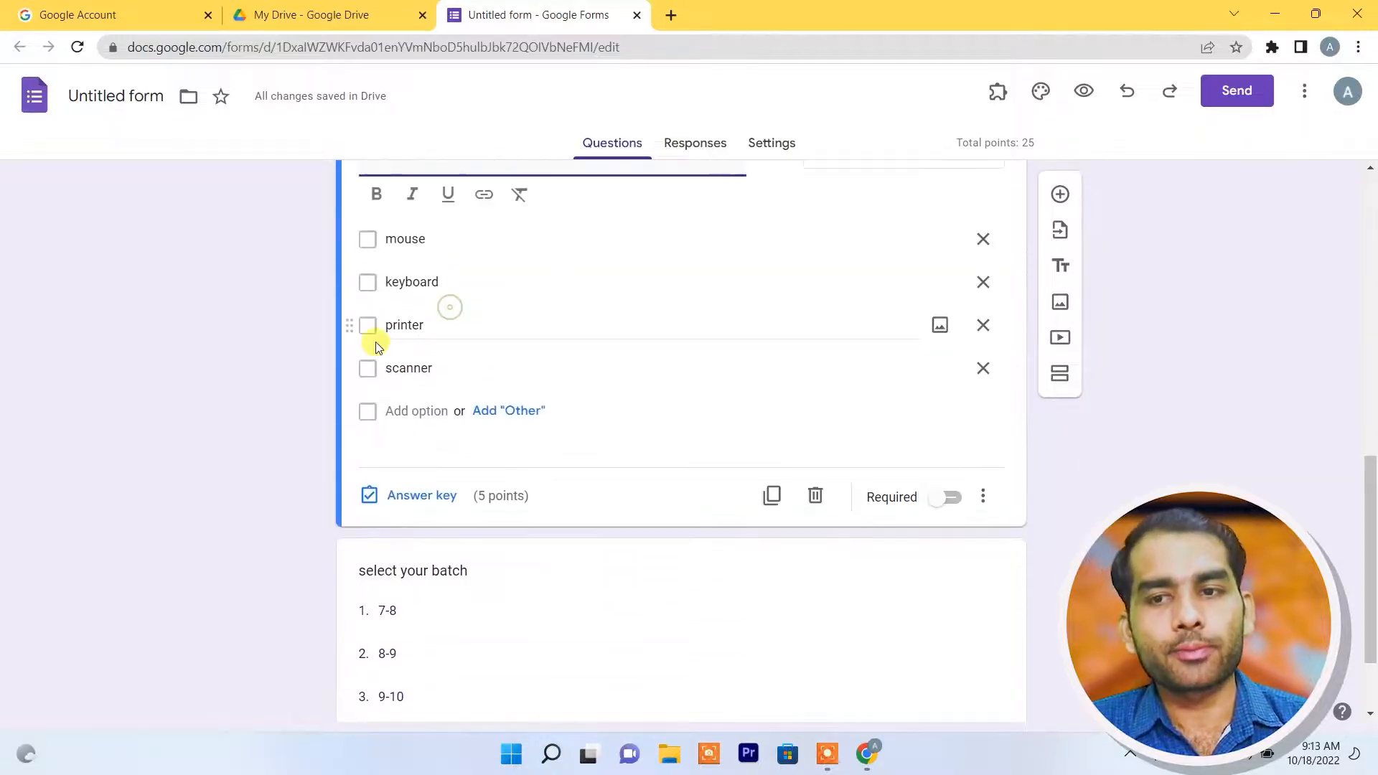
click(413, 494)
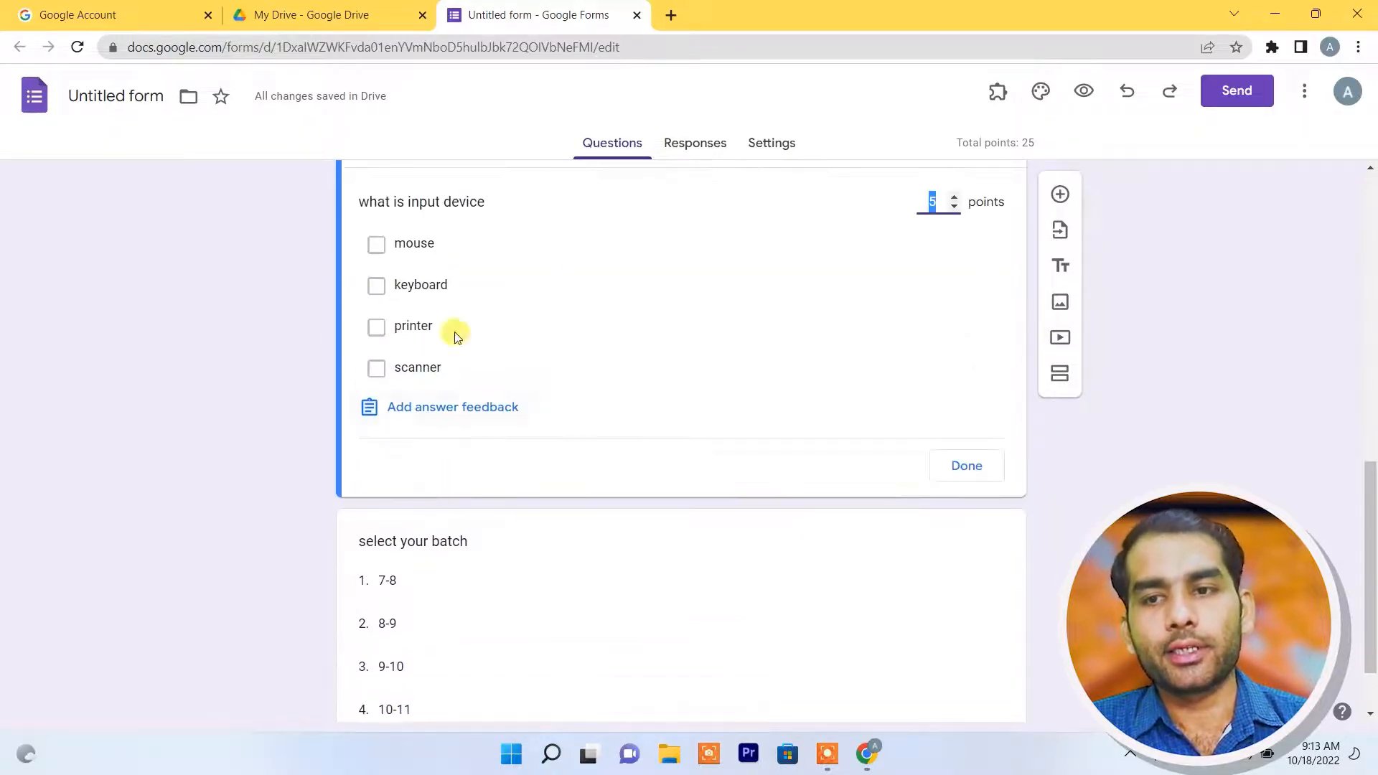
click(376, 245)
click(376, 287)
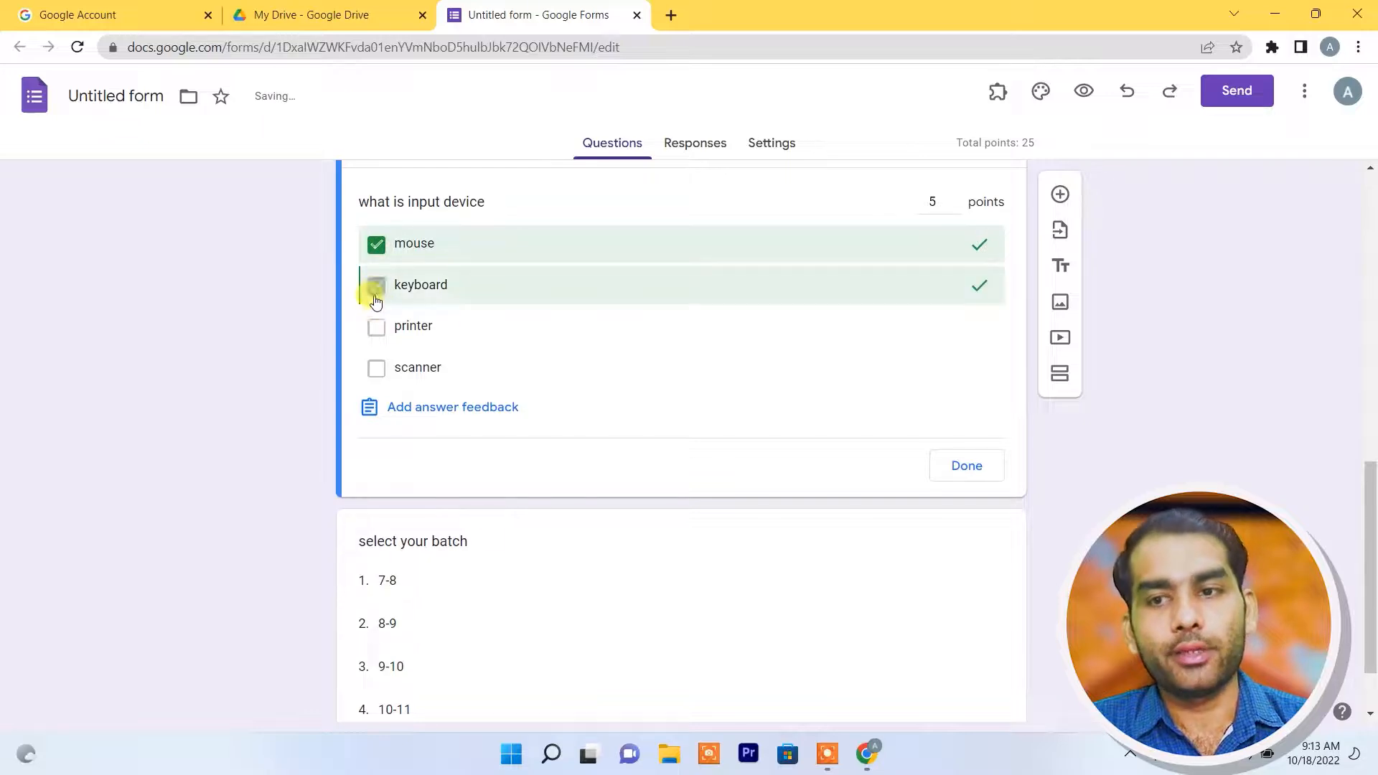
click(377, 369)
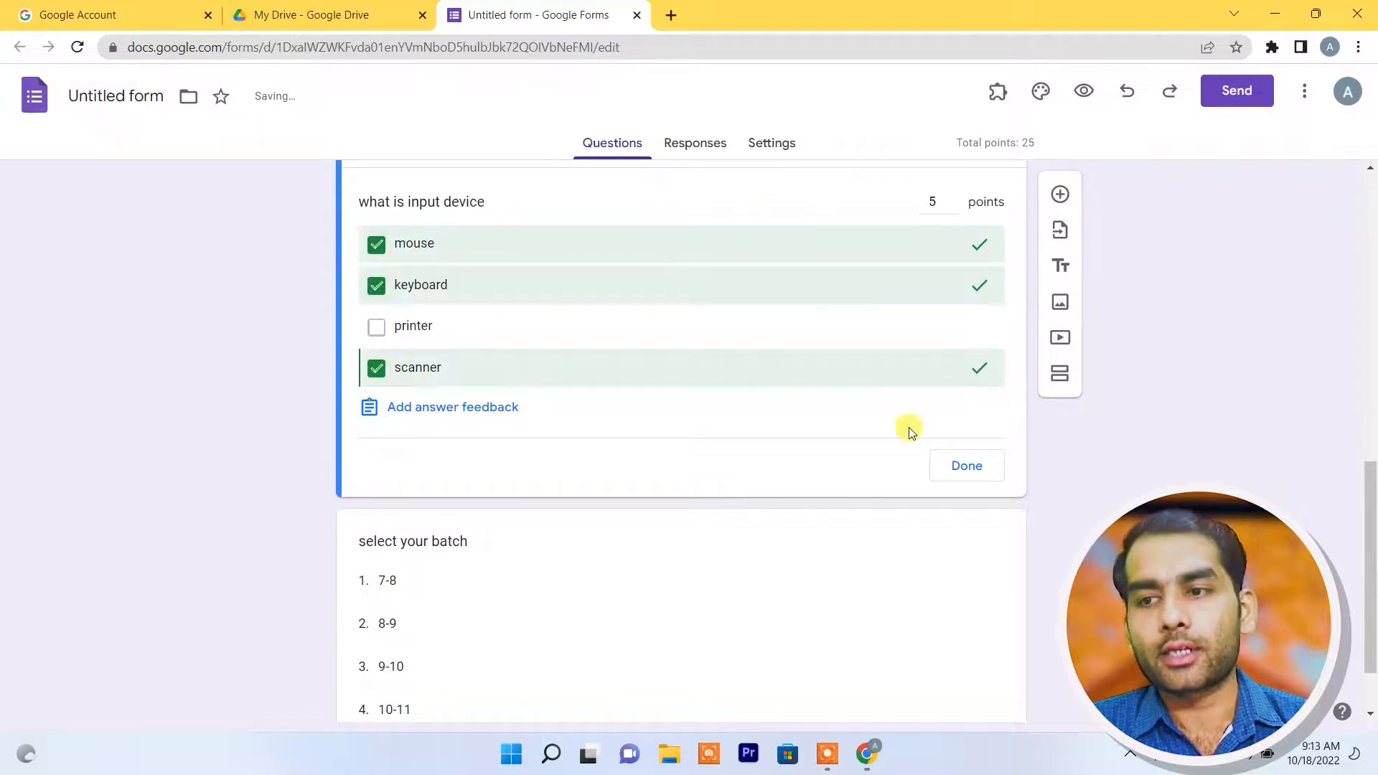
click(954, 470)
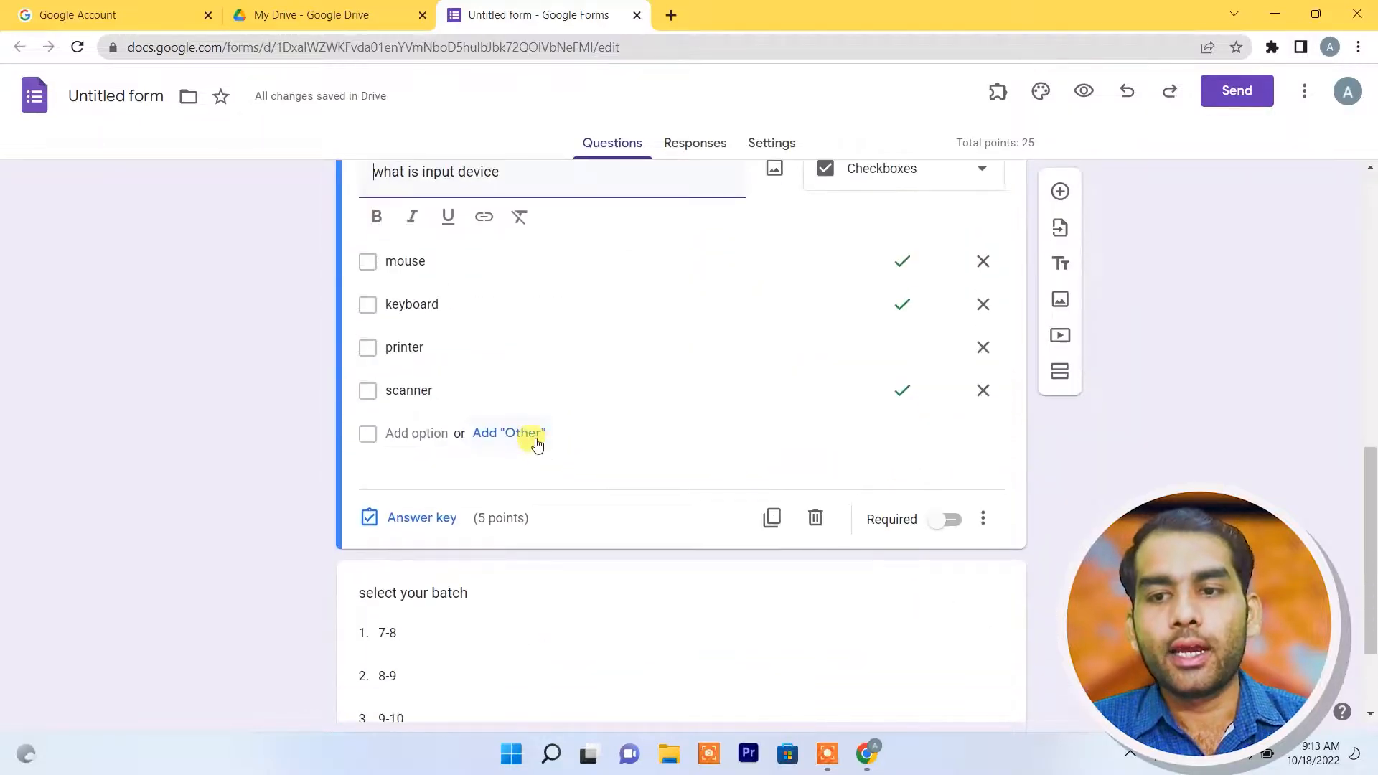
scroll(531, 441, down, 2)
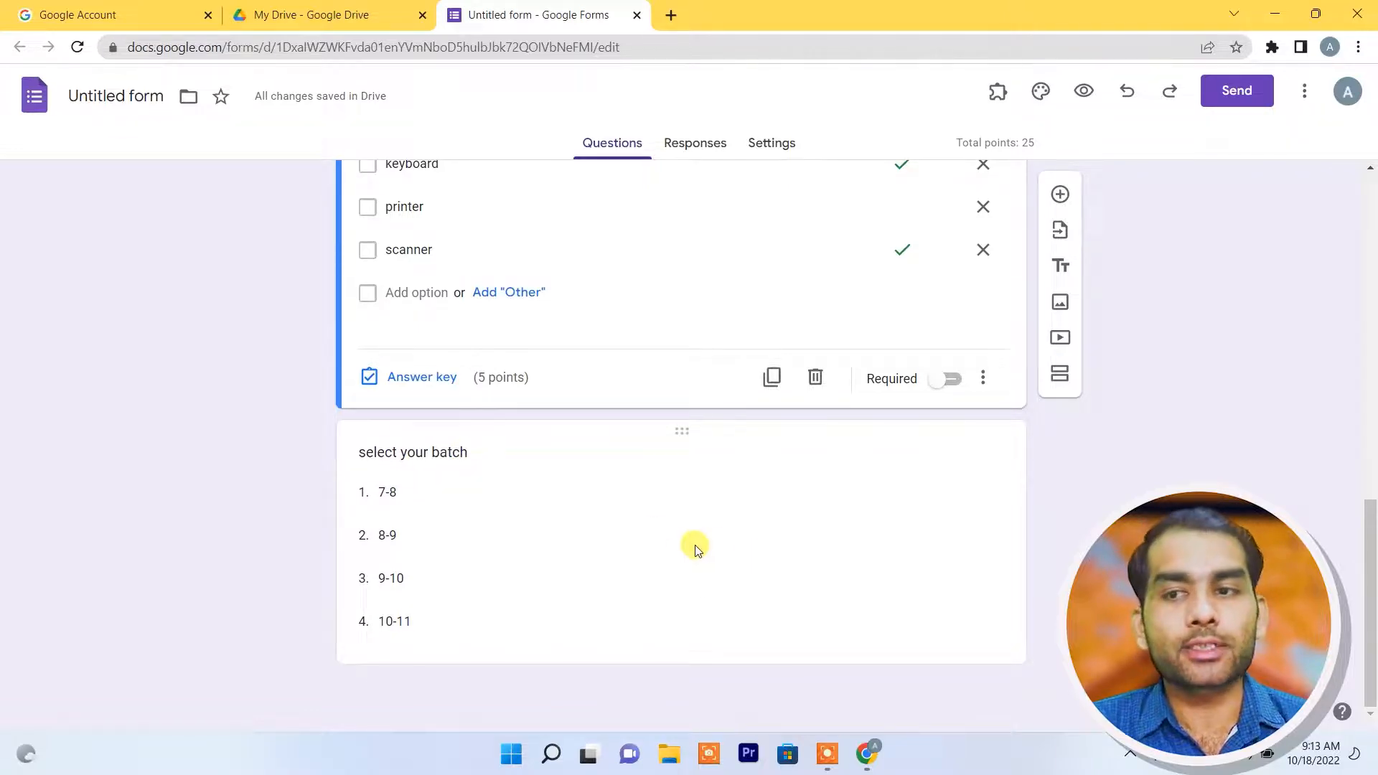
scroll(664, 529, up, 10)
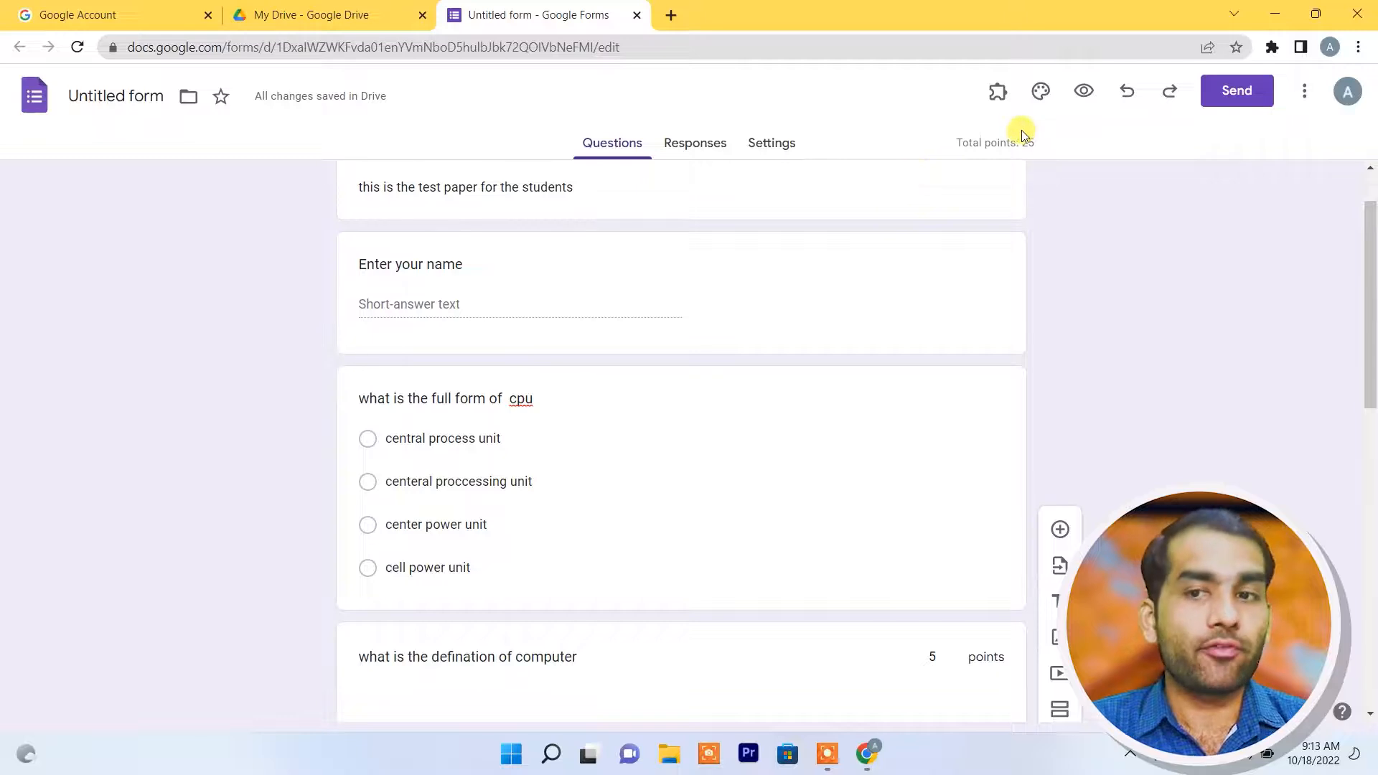
Step: Make the 'Enter your name' question required and recheck the computer-definition answer key
click(466, 260)
click(948, 455)
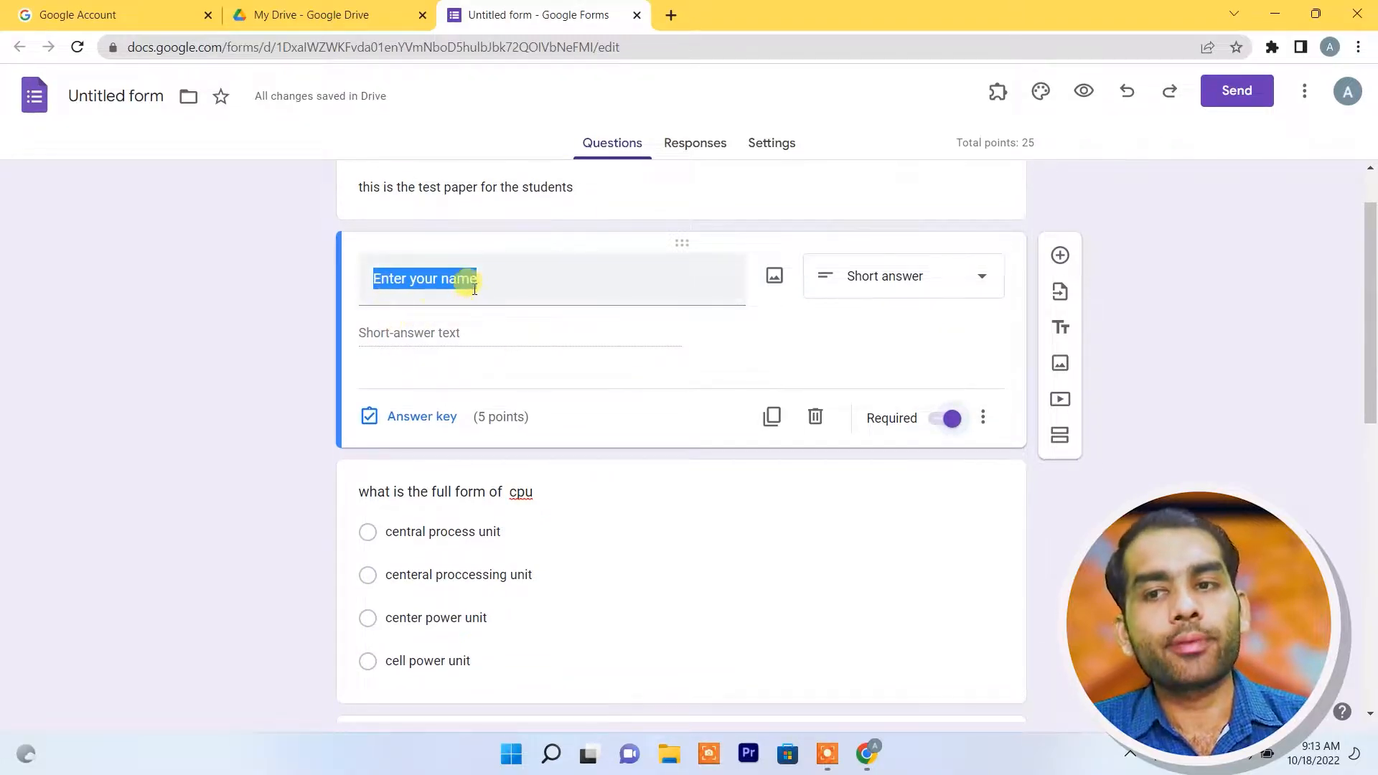
scroll(430, 307, down, 3)
scroll(437, 436, down, 6)
scroll(422, 292, down, 1)
scroll(473, 466, up, 3)
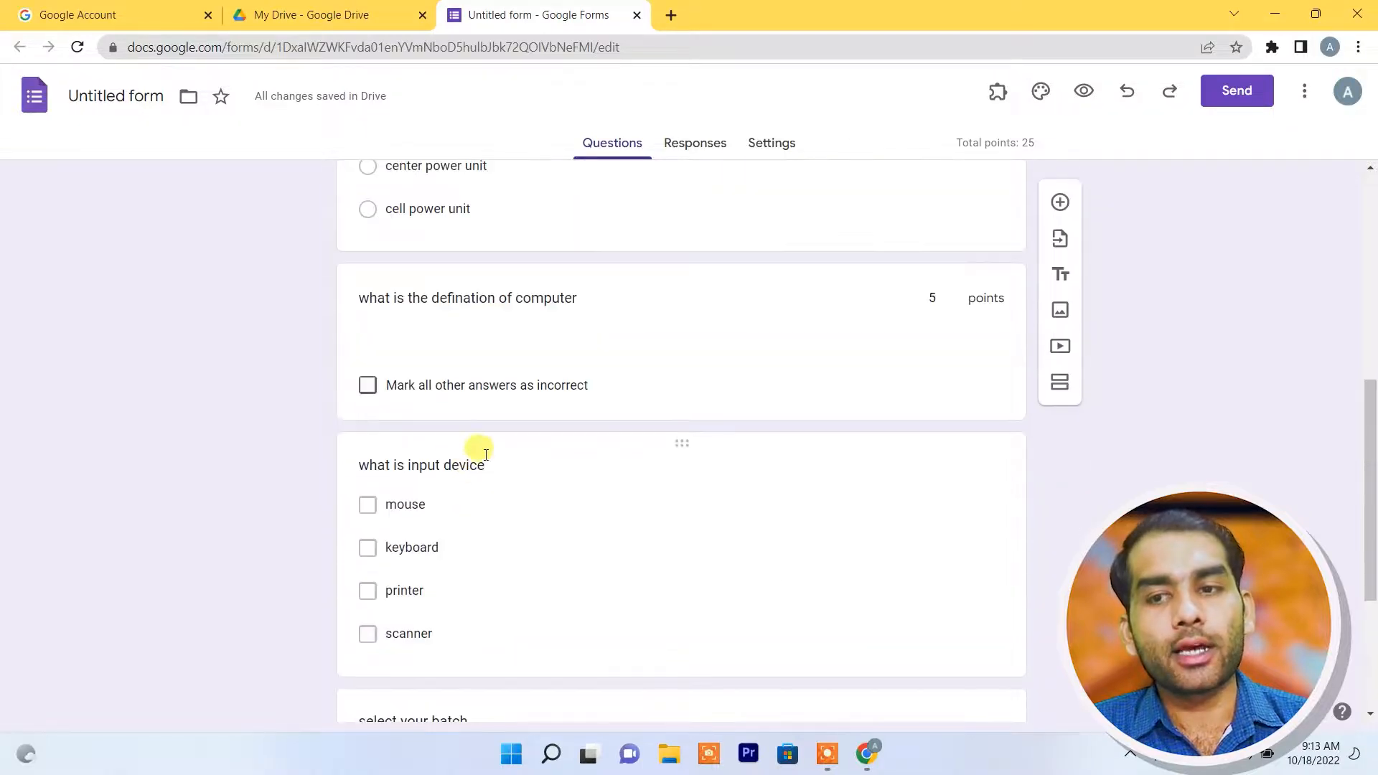
click(368, 388)
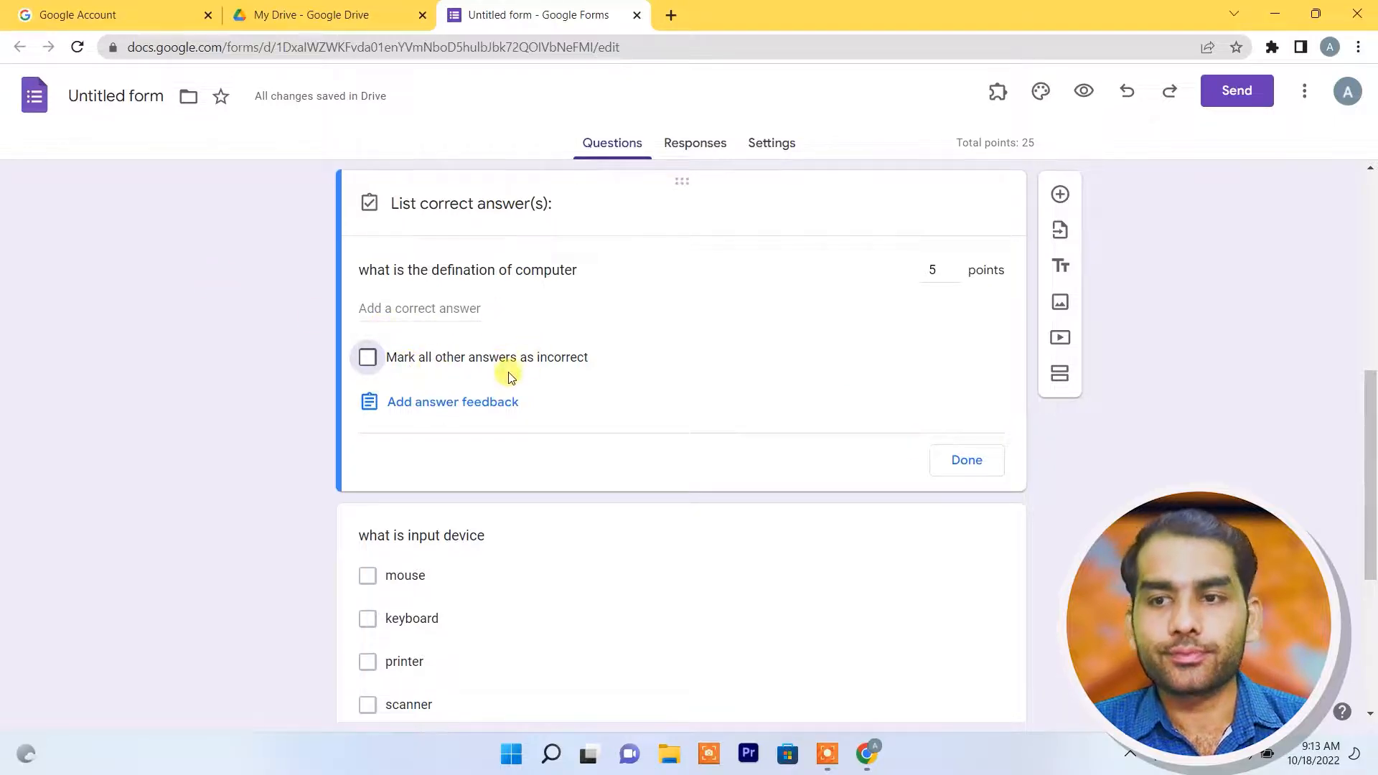
click(987, 461)
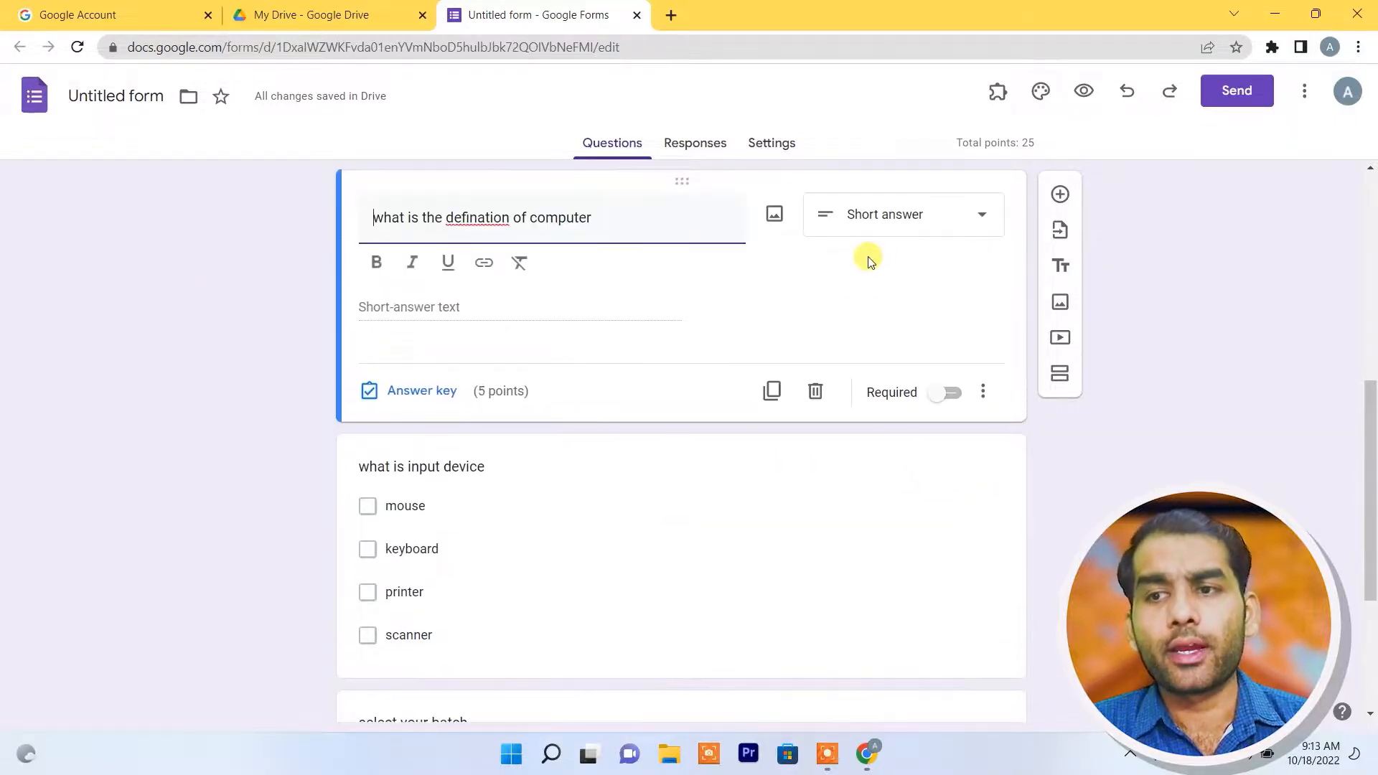
scroll(846, 252, up, 8)
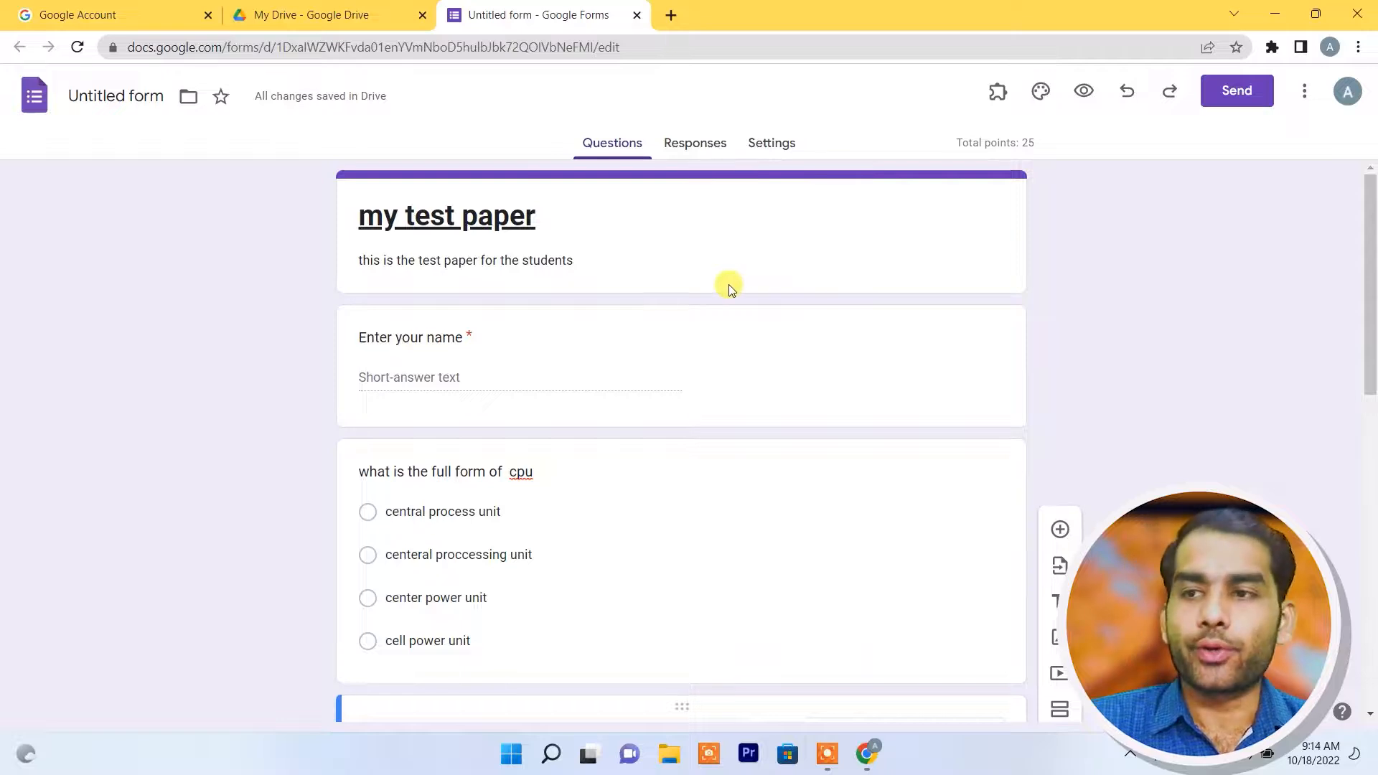
Step: Copy the form's share link and open a new browser tab
click(1235, 92)
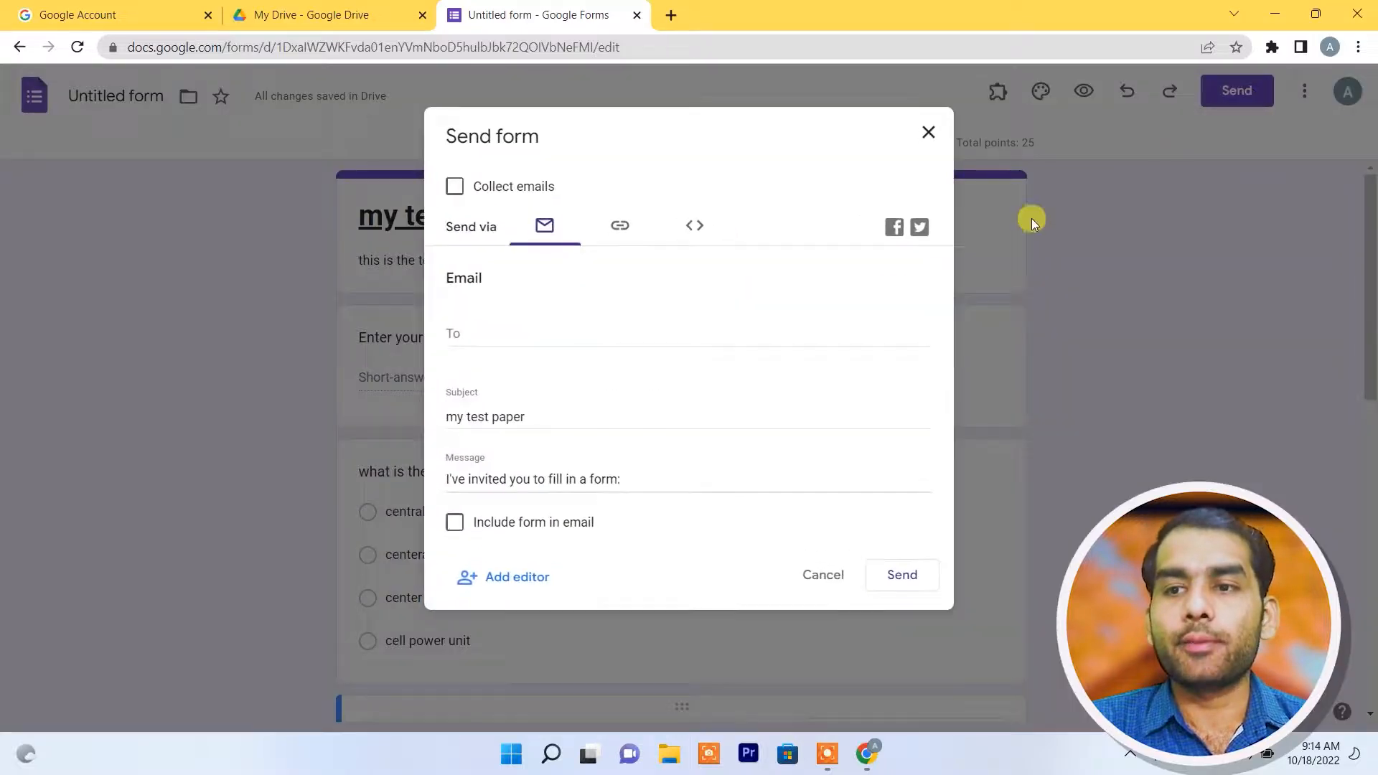
click(618, 227)
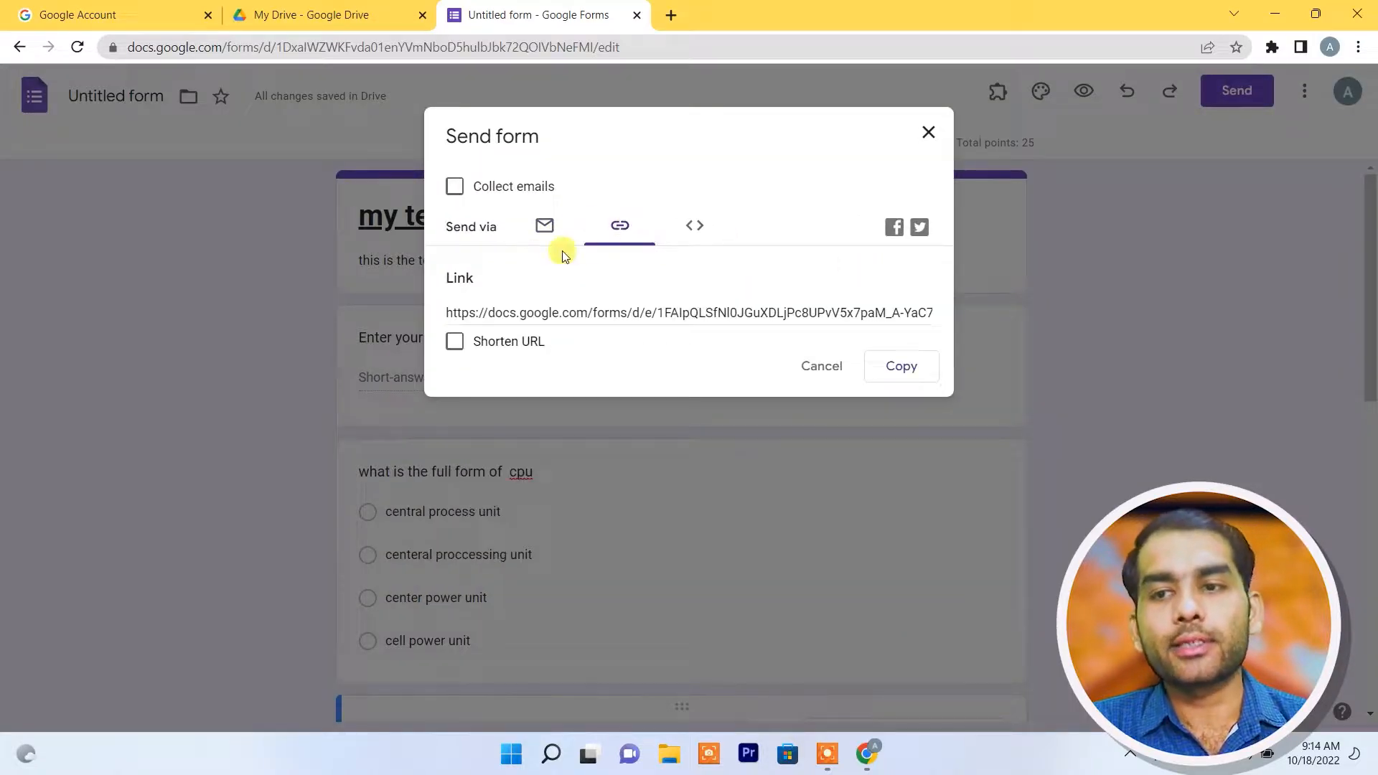
click(899, 367)
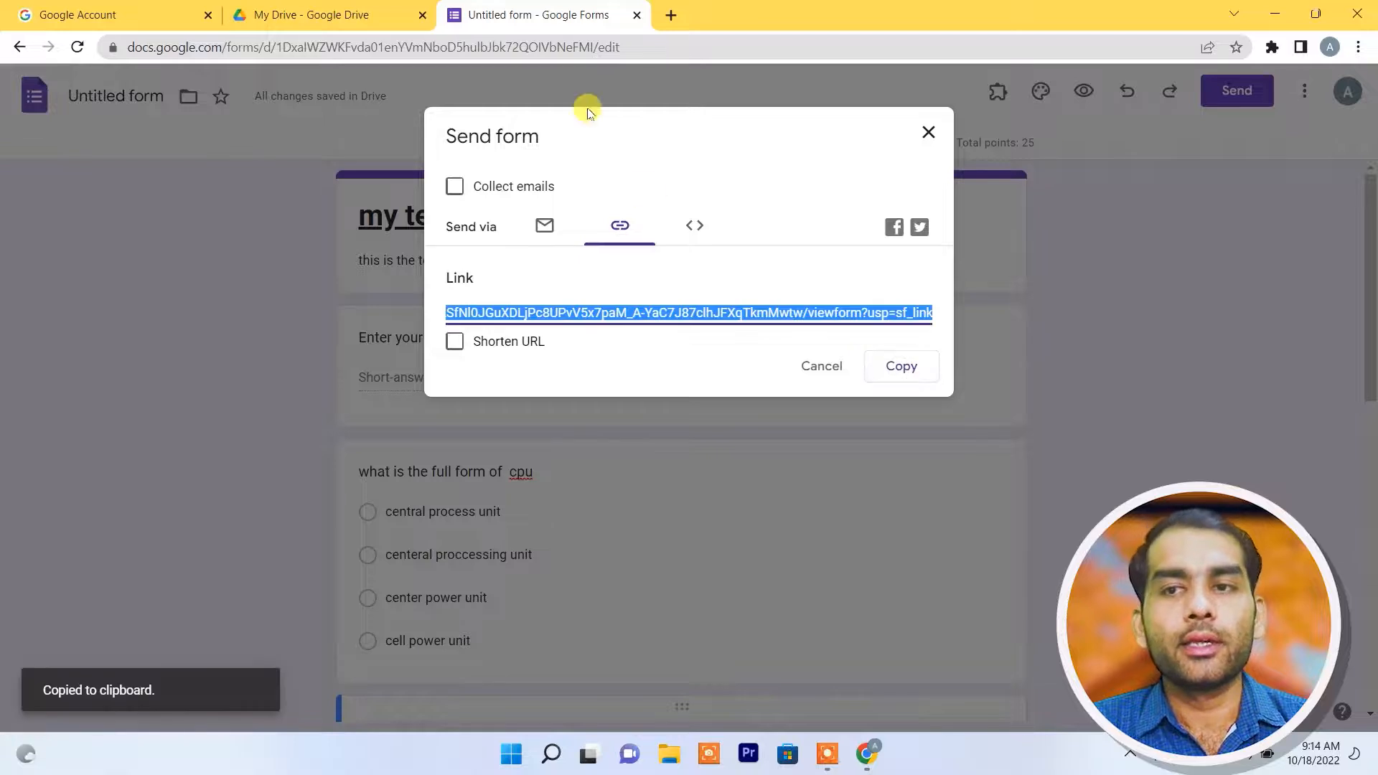
click(671, 15)
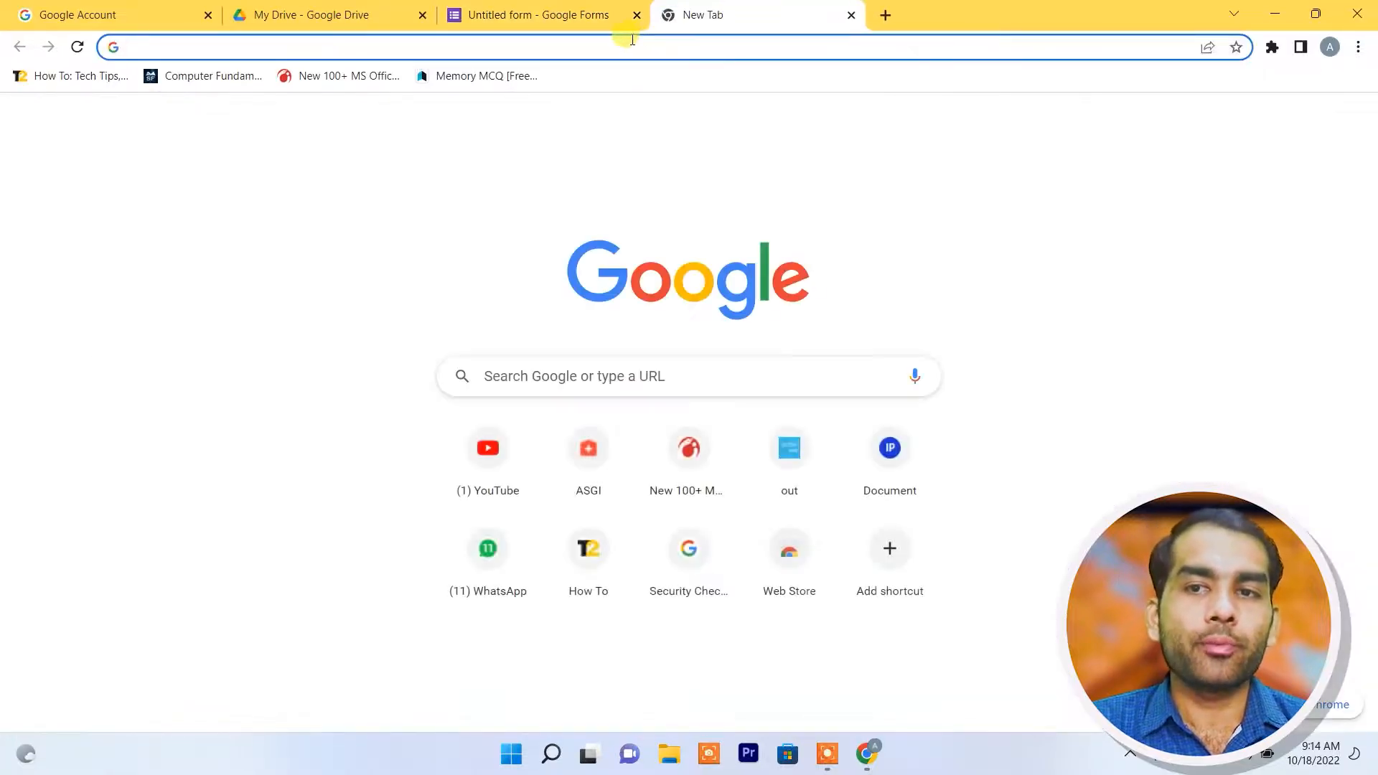
click(630, 42)
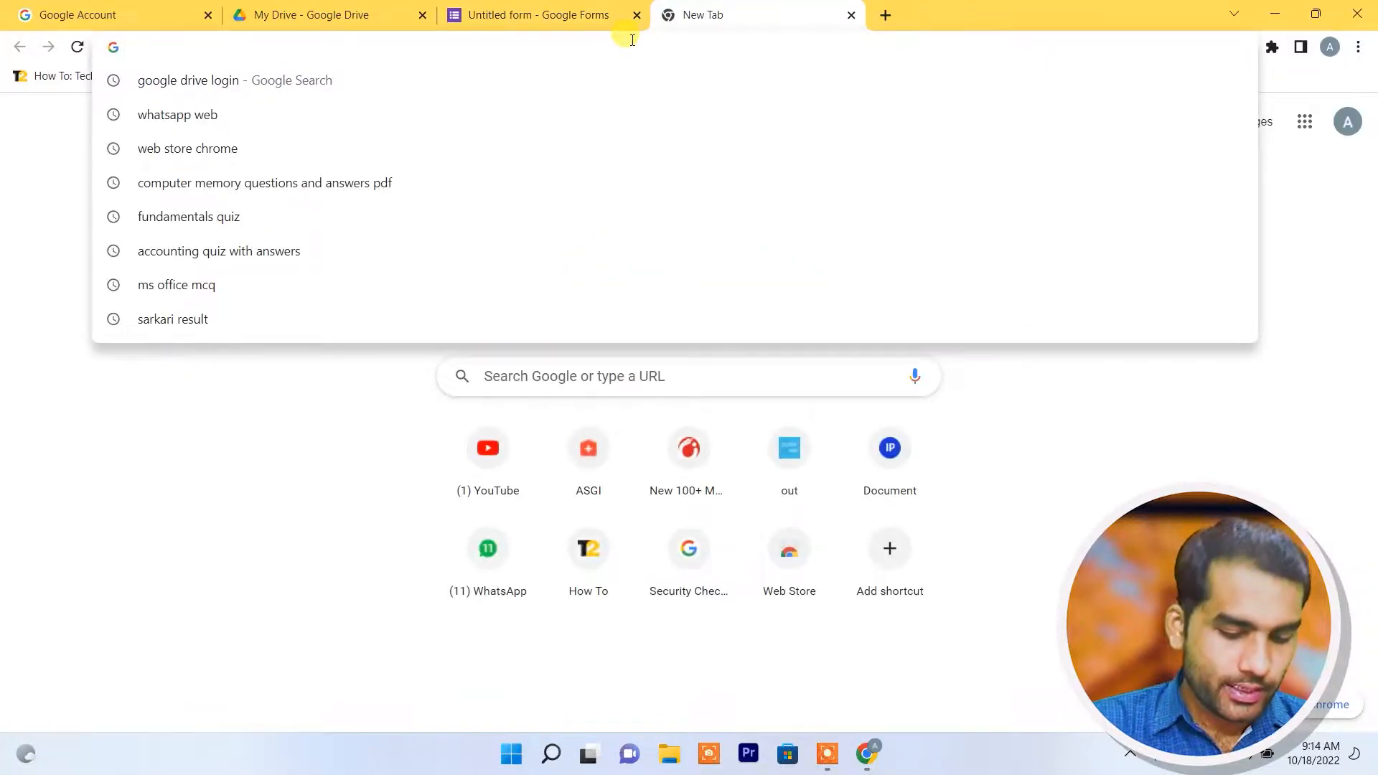
Step: Search for bitly and go to the Bitly URL shortener site
text(bit)
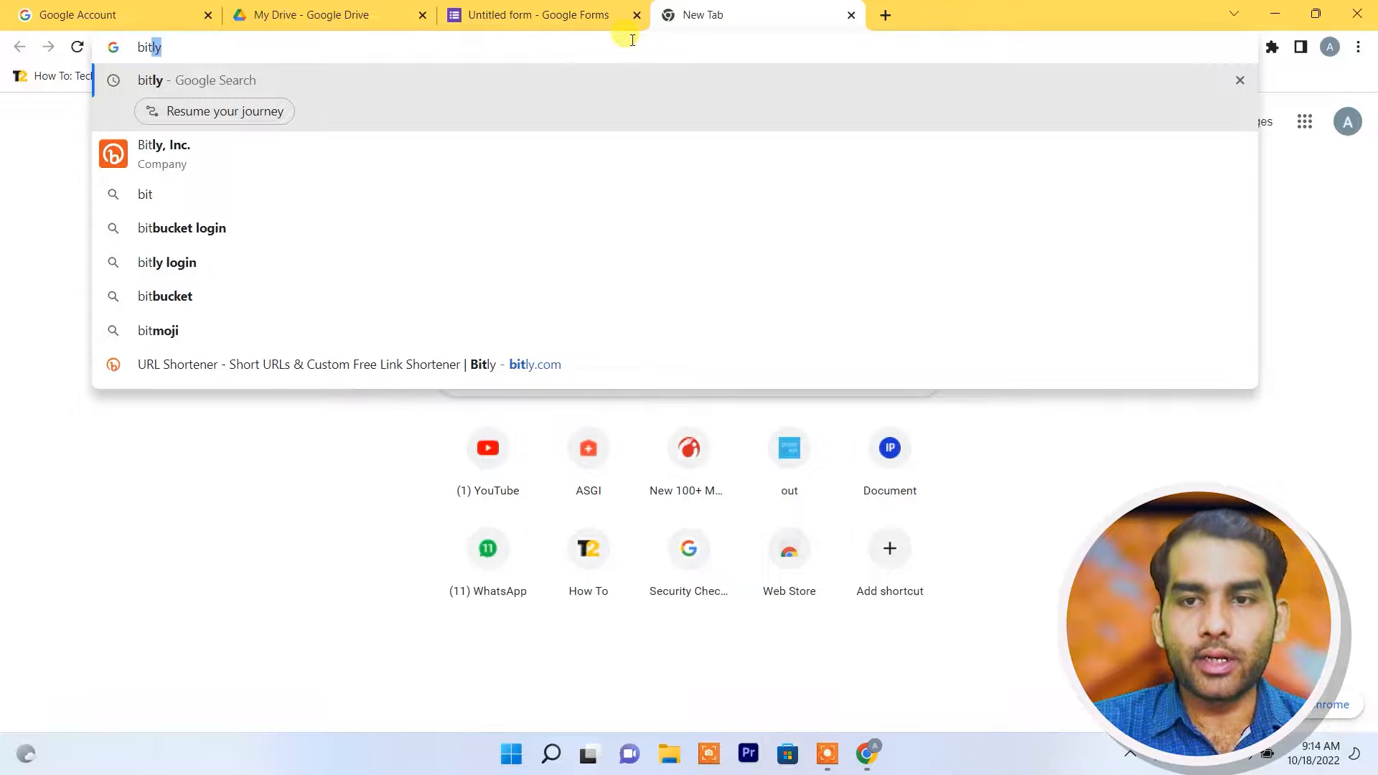
key(Down)
key(Return)
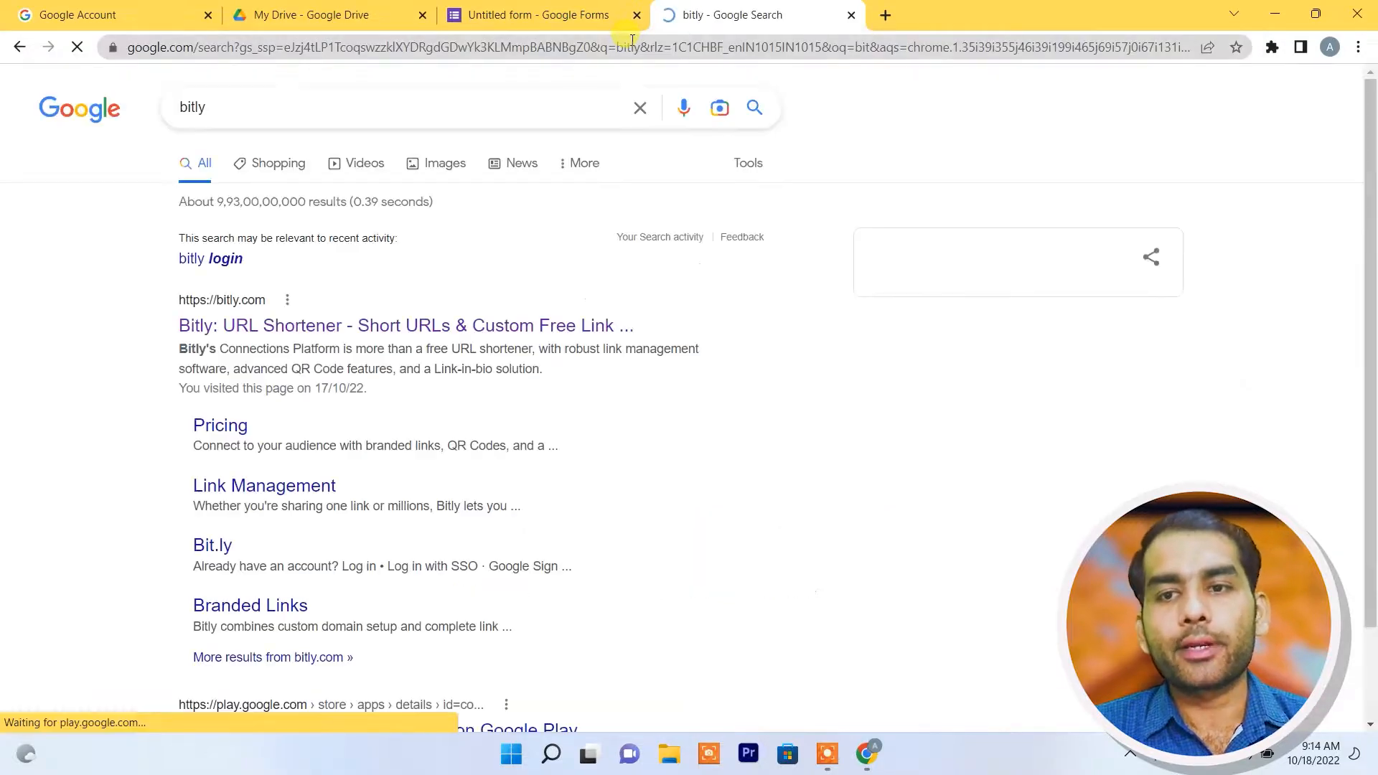
click(291, 326)
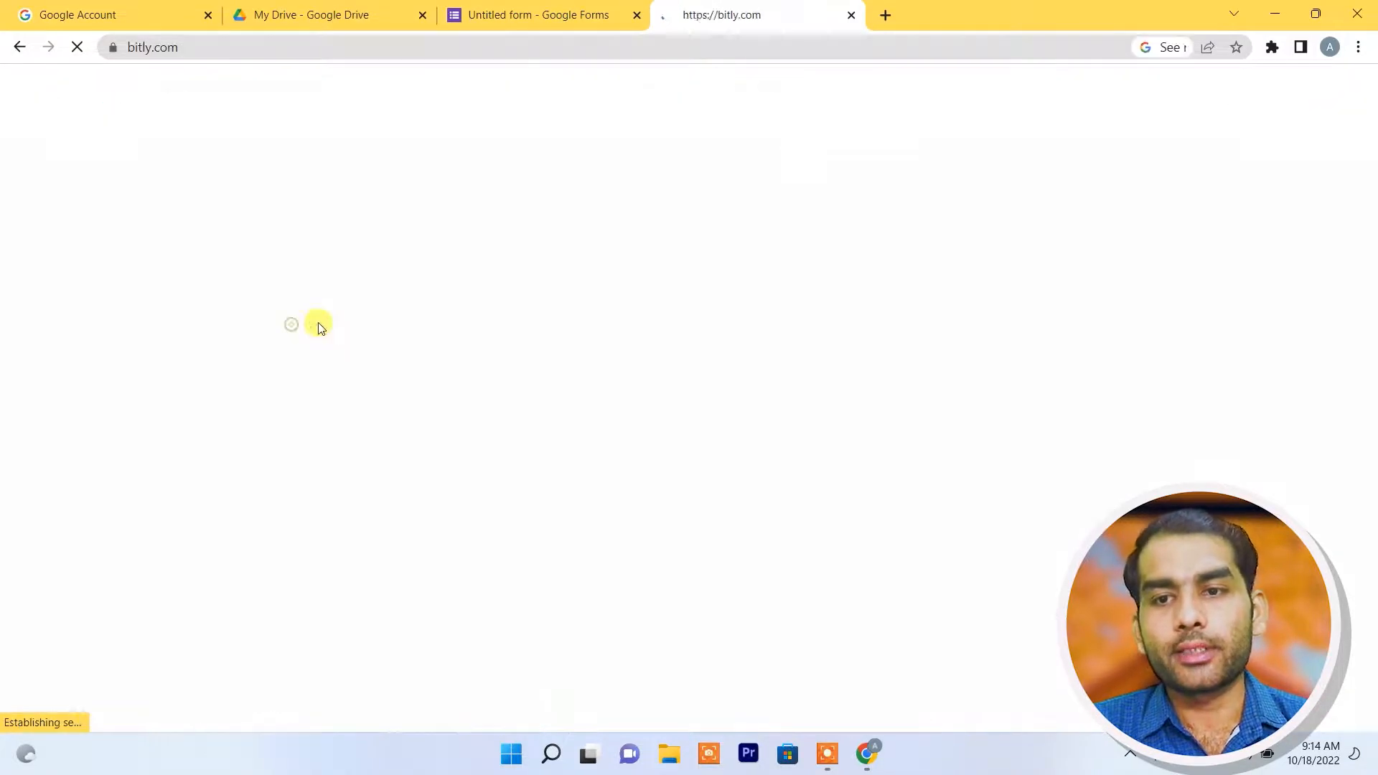
scroll(409, 423, down, 2)
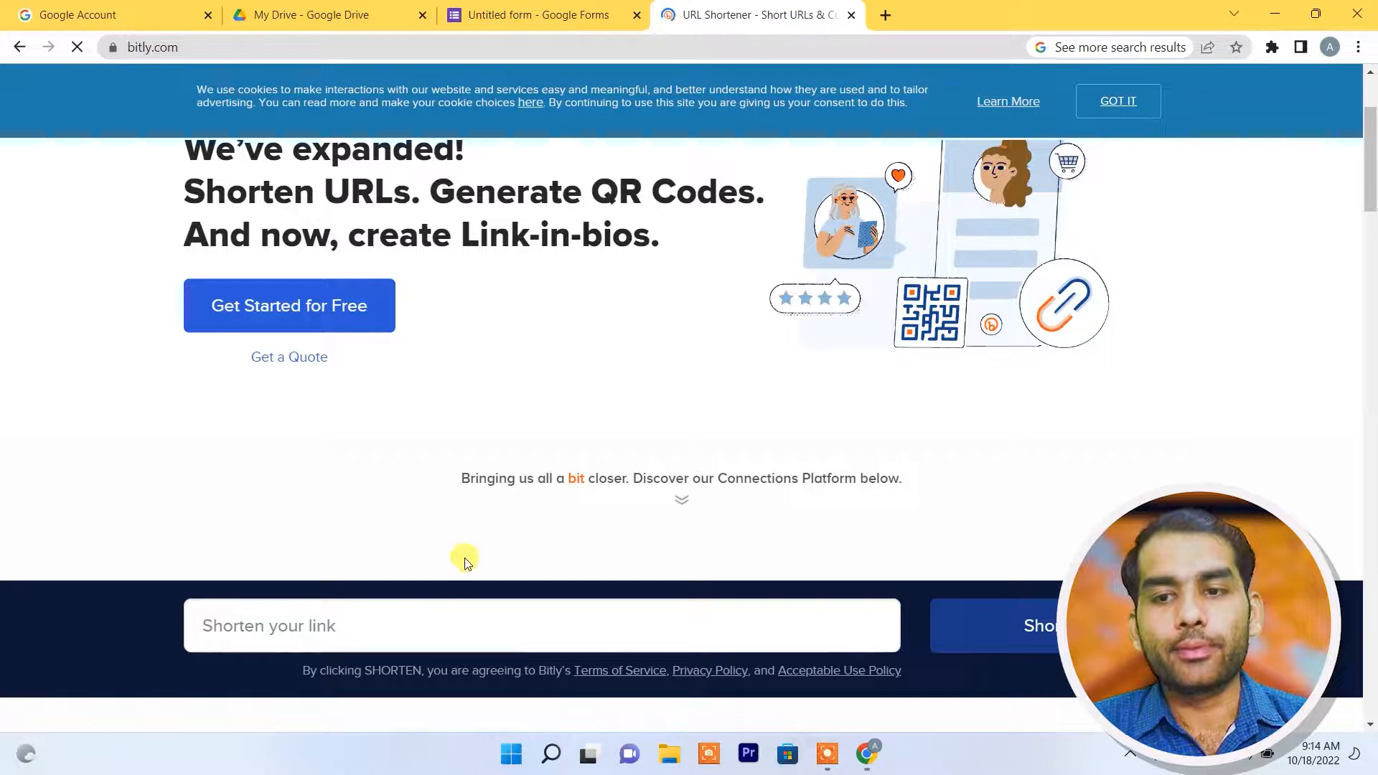
click(444, 620)
key(ctrl+v)
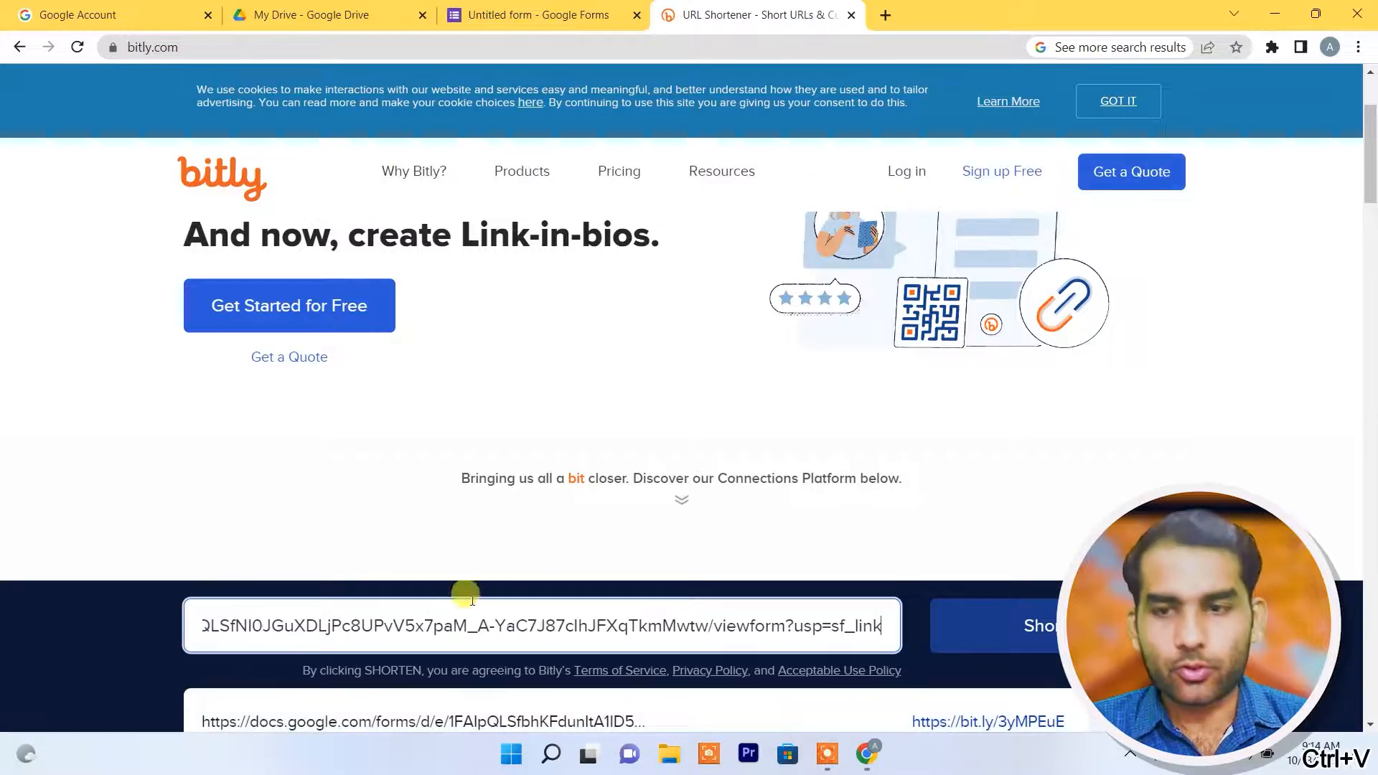
click(1034, 603)
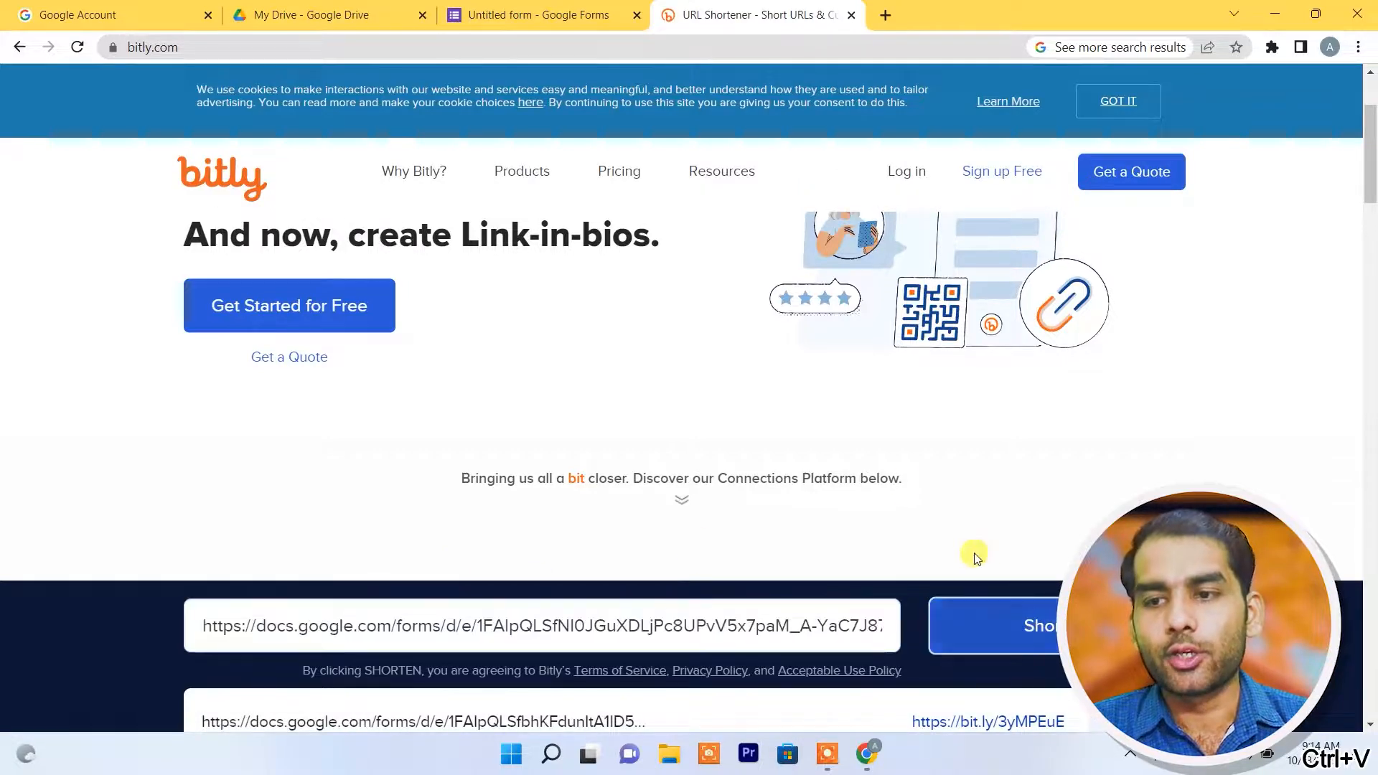
scroll(320, 442, down, 4)
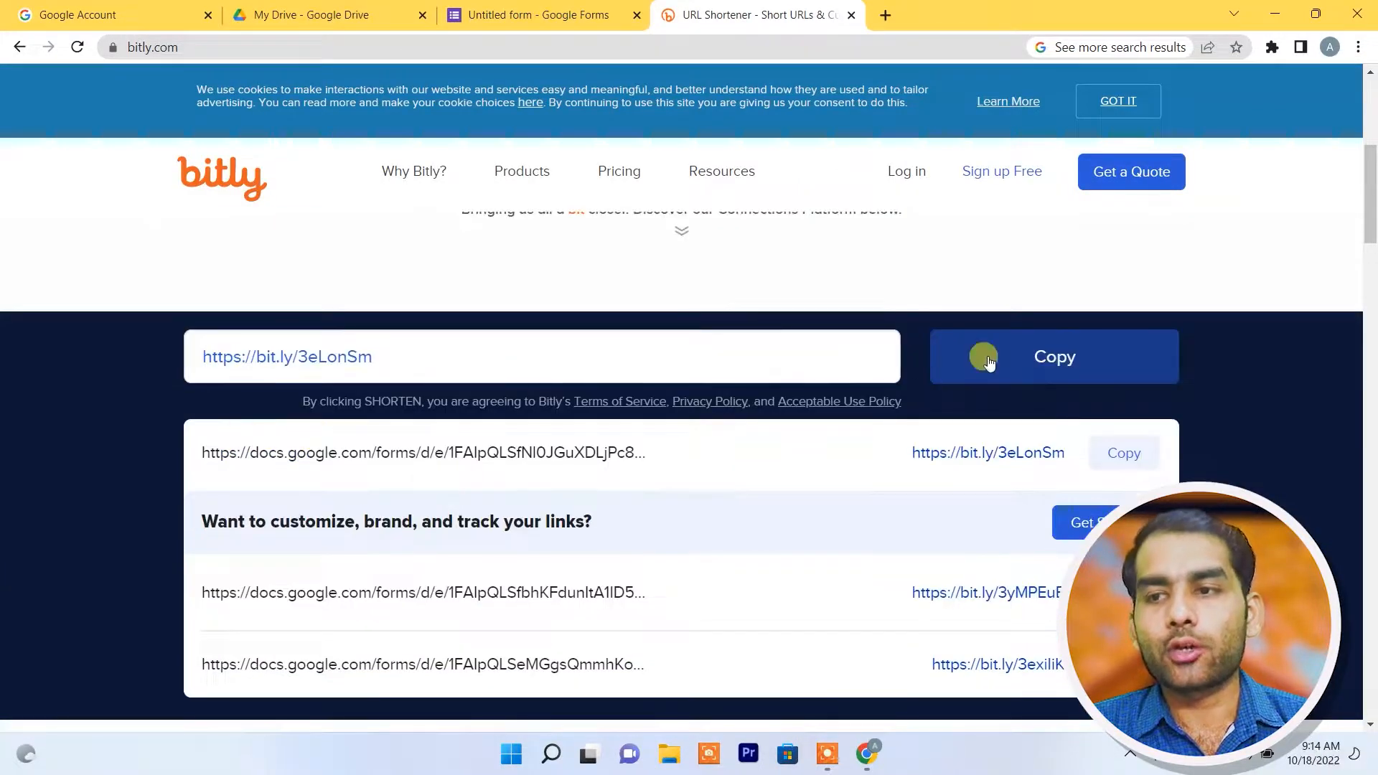
click(1043, 356)
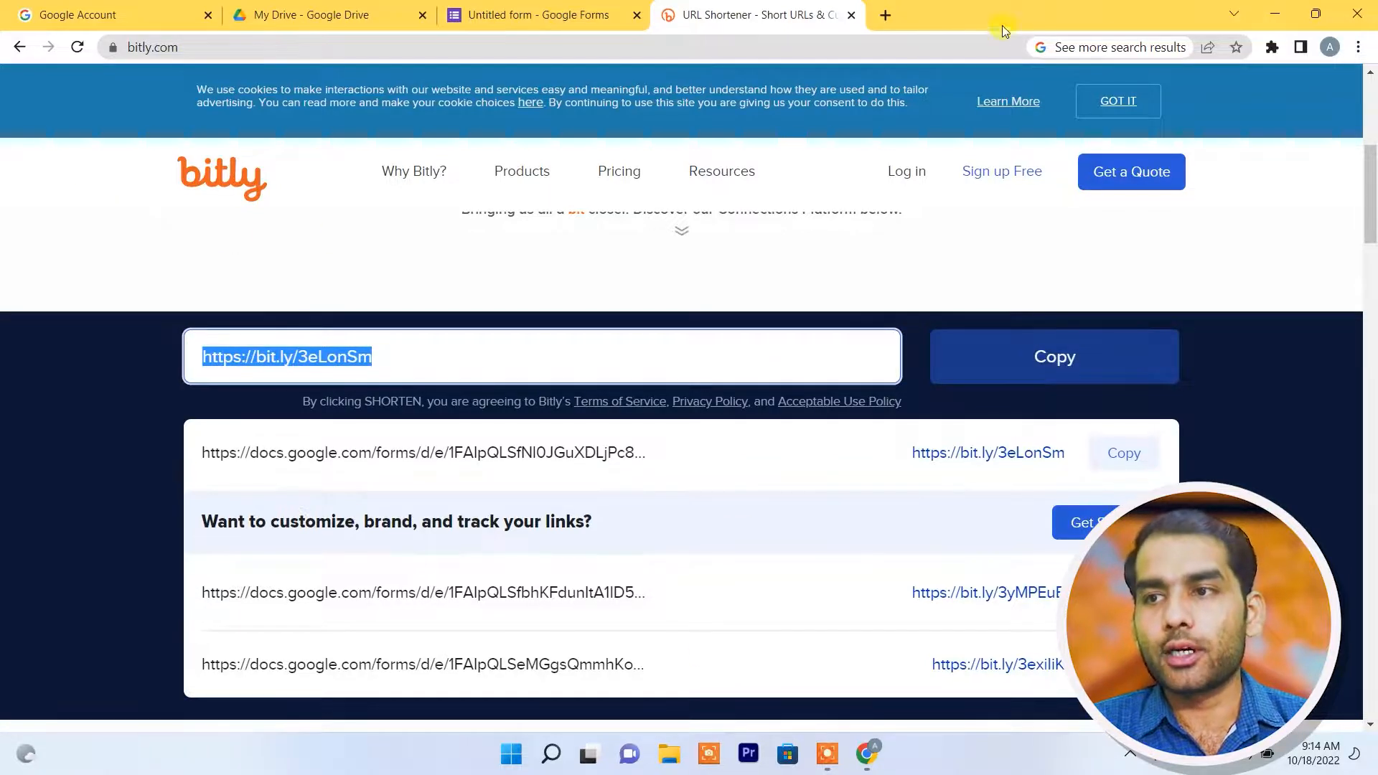
click(1273, 8)
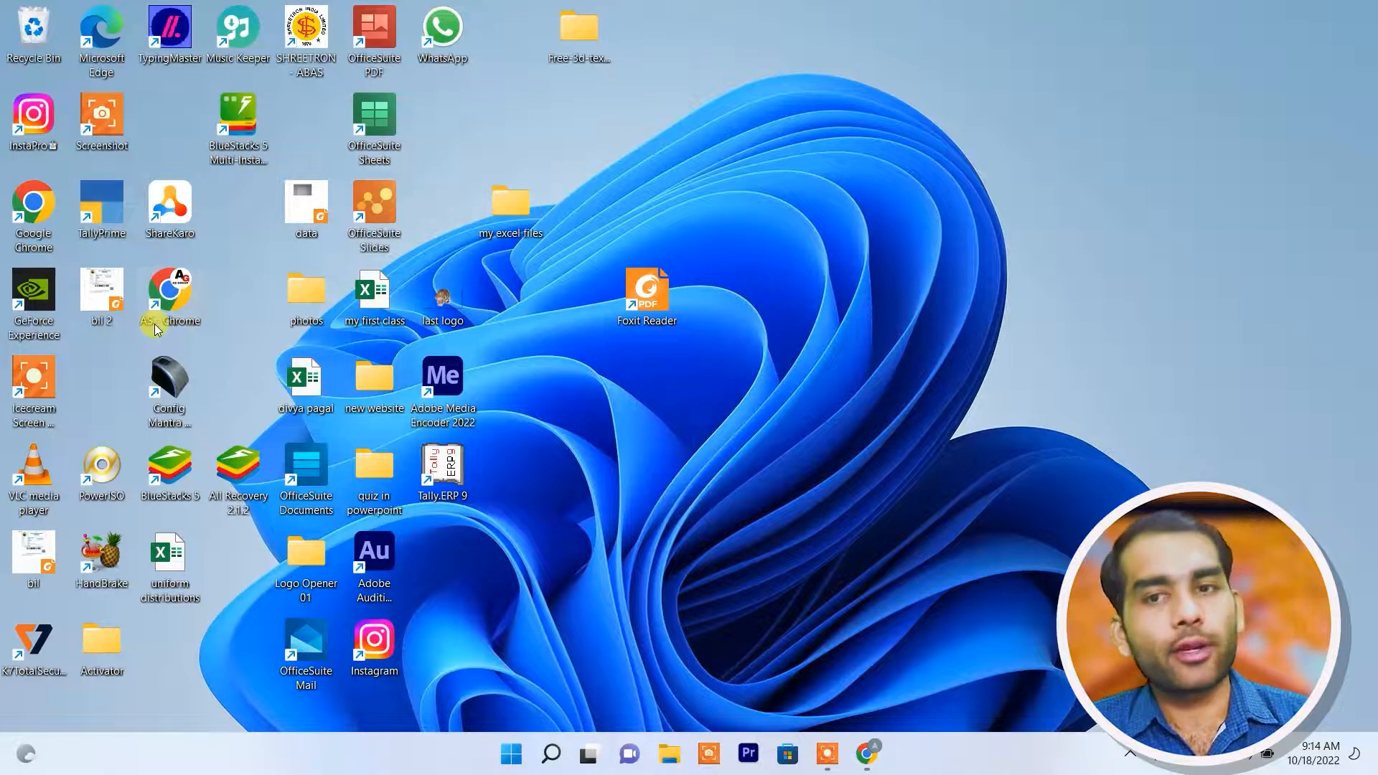
Step: Open the AS Chrome profile maximized and load the bit.ly link to the quiz
double_click(181, 295)
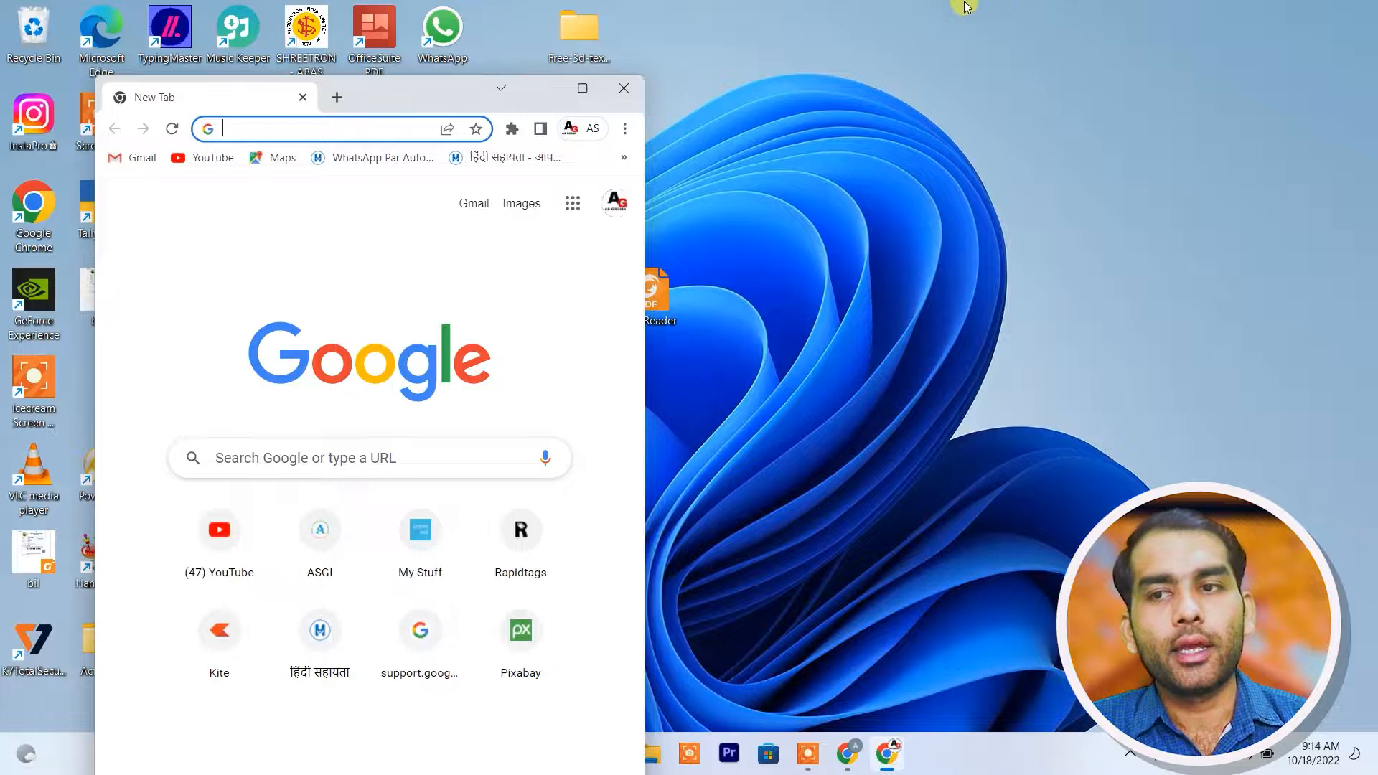
click(593, 84)
click(479, 46)
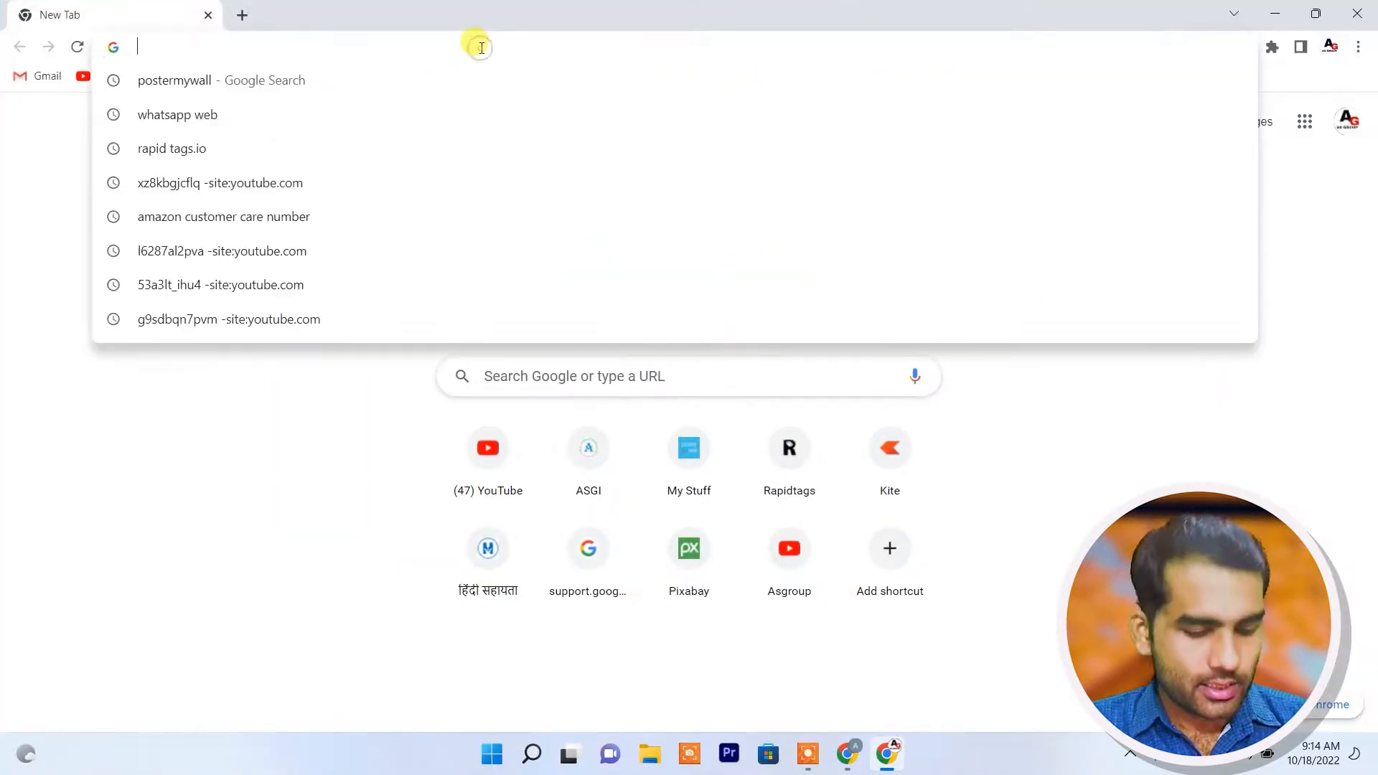
key(ctrl+v)
key(Return)
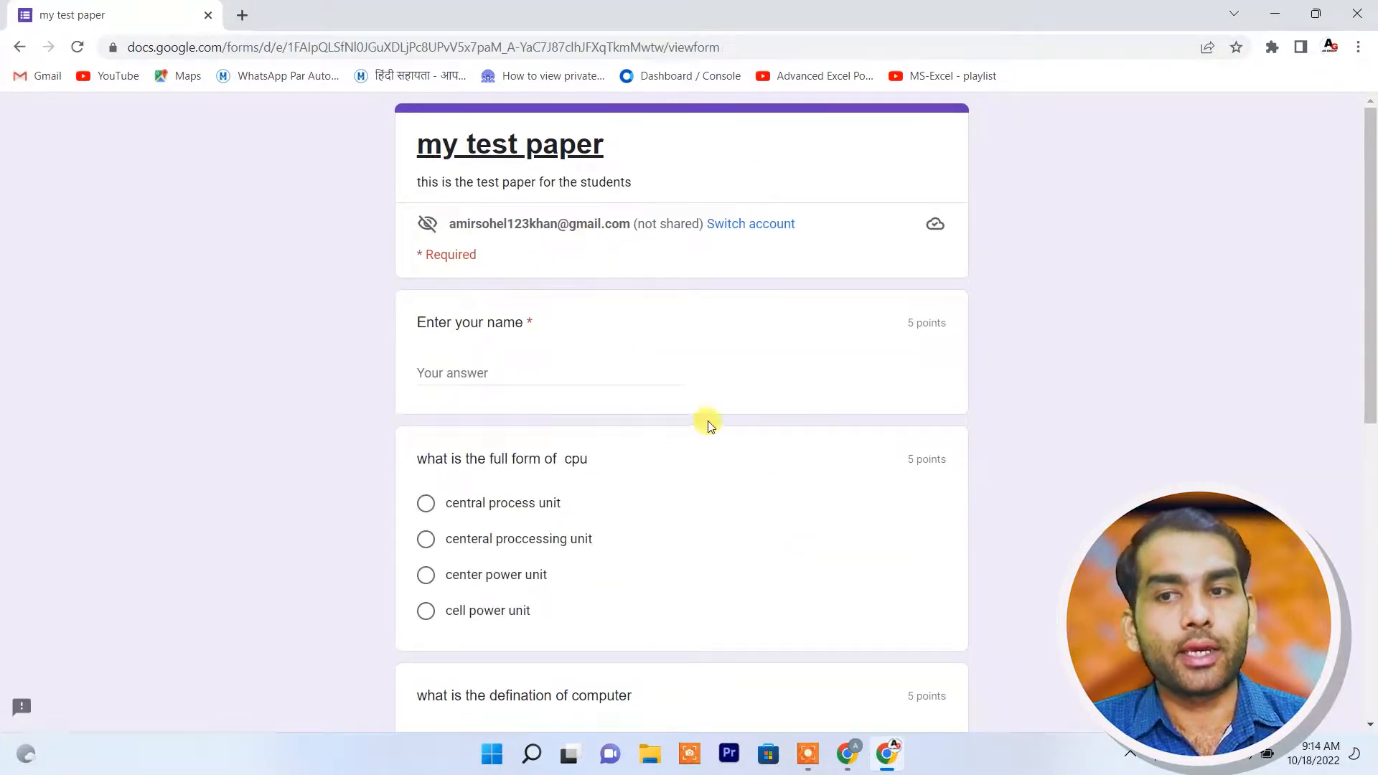
Step: Fill in a name, choose central process unit, and answer the computer-definition question
scroll(708, 420, down, 4)
scroll(615, 277, up, 2)
scroll(565, 179, up, 1)
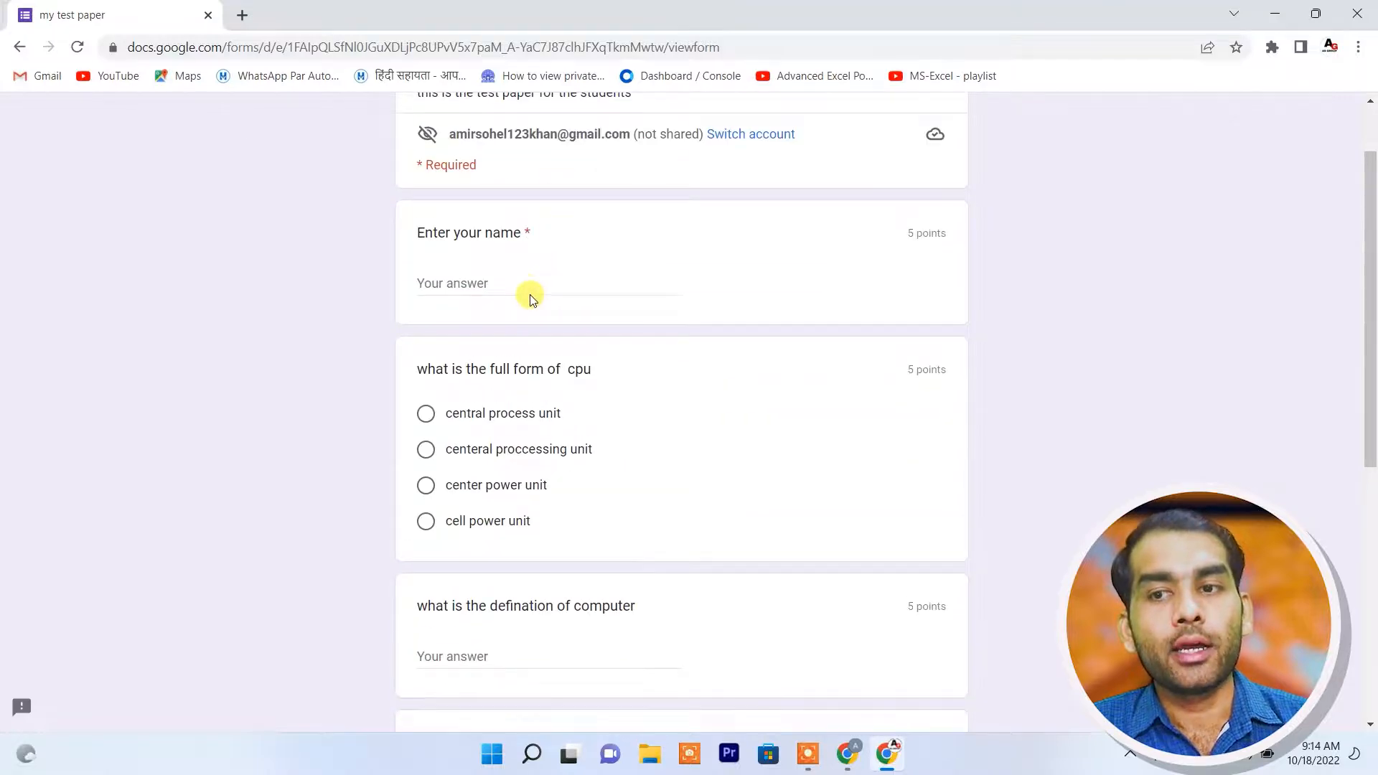
click(523, 281)
text(amir sohel)
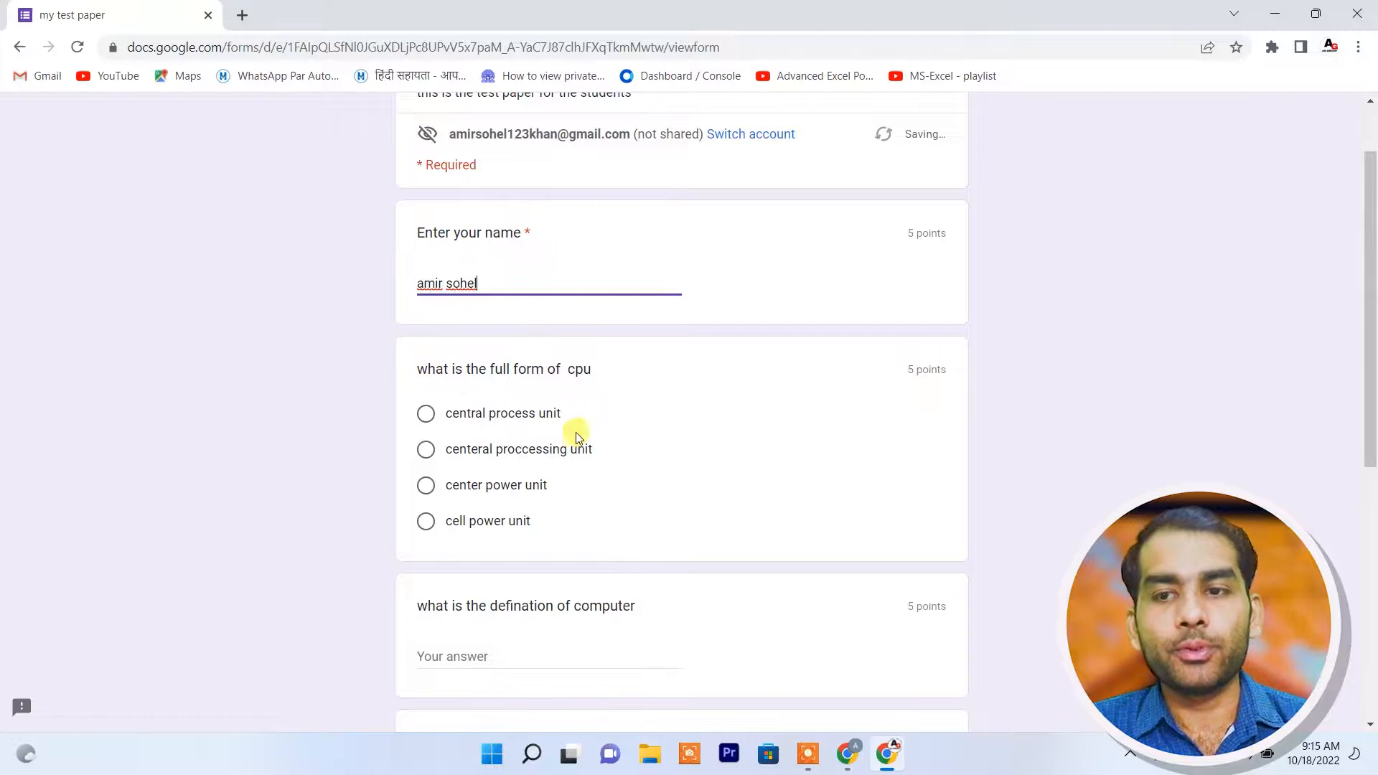
click(425, 415)
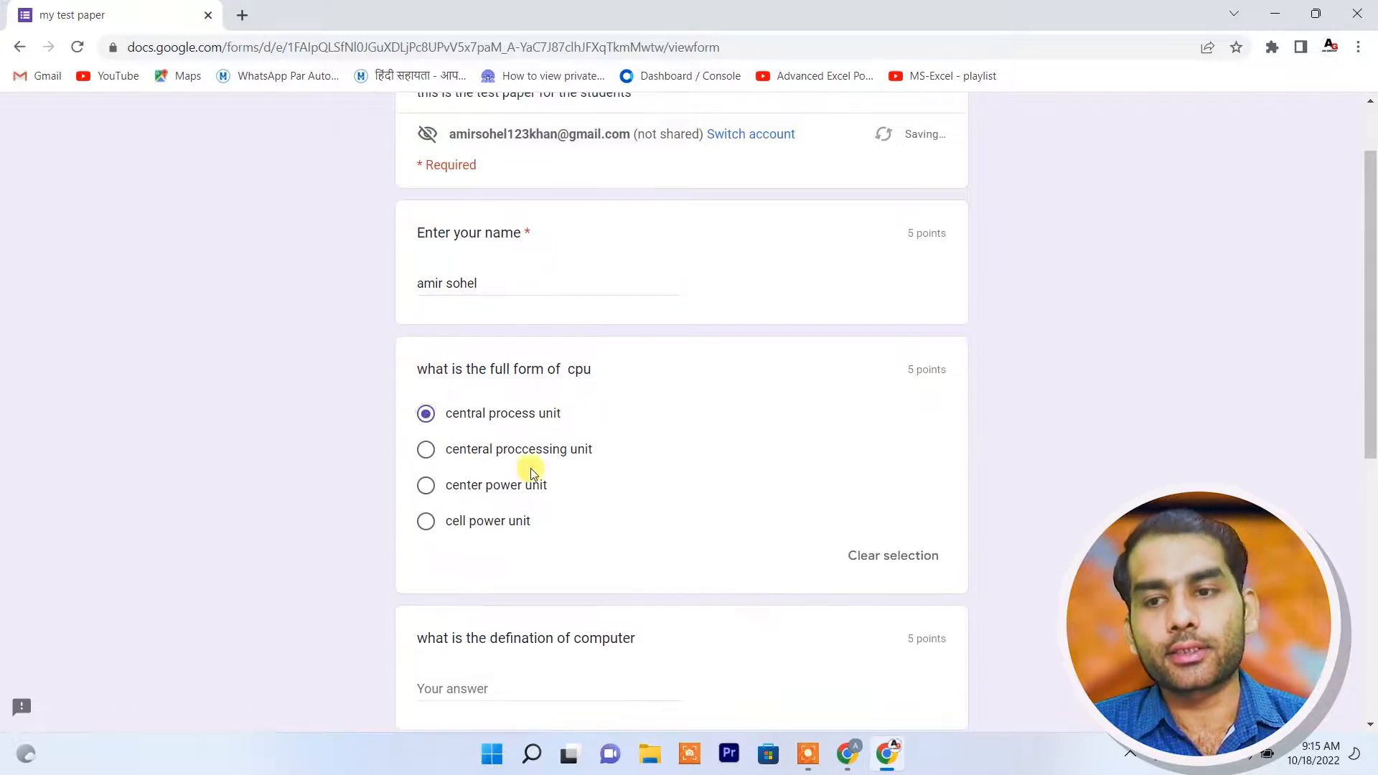
scroll(535, 459, down, 4)
click(505, 424)
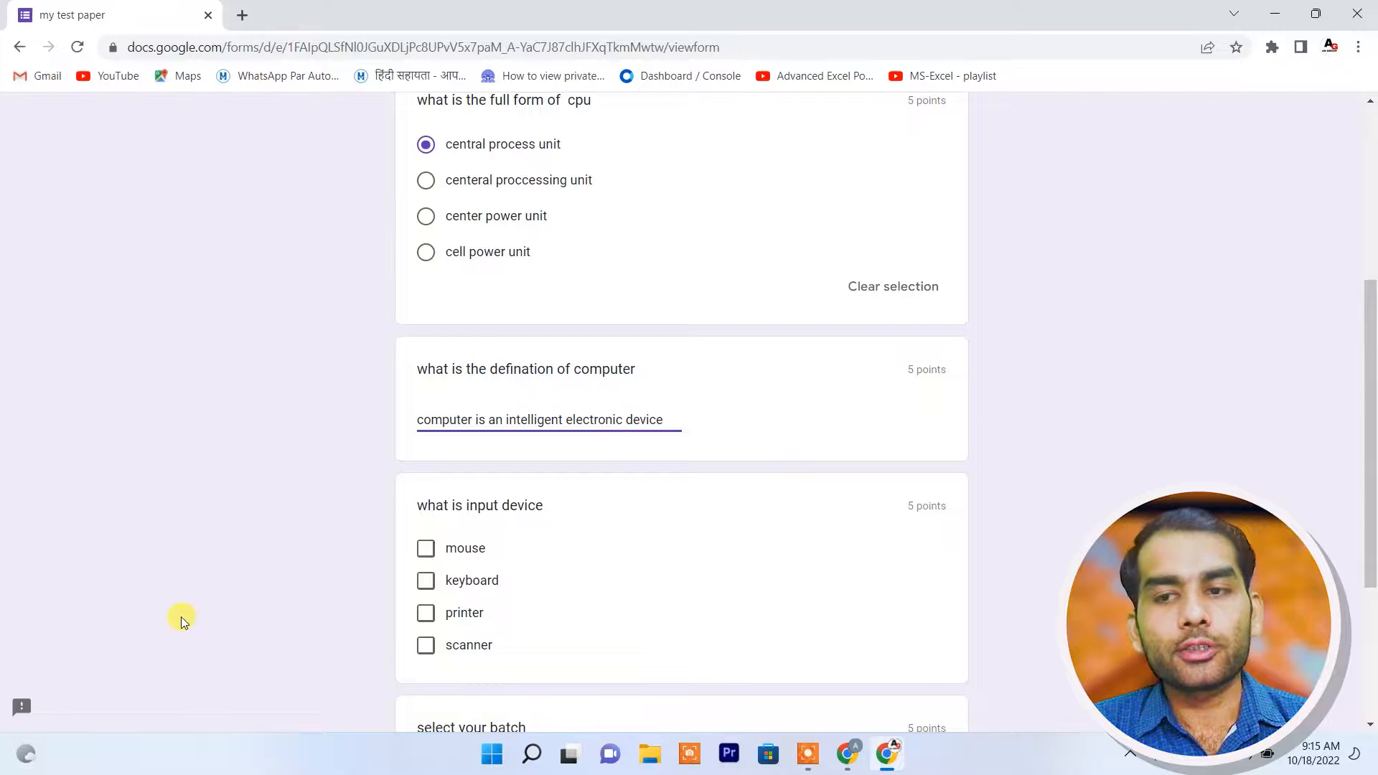
Step: Tick mouse, keyboard and scanner, pick batch 8-9, and submit the quiz
scroll(486, 528, down, 1)
click(426, 460)
click(426, 490)
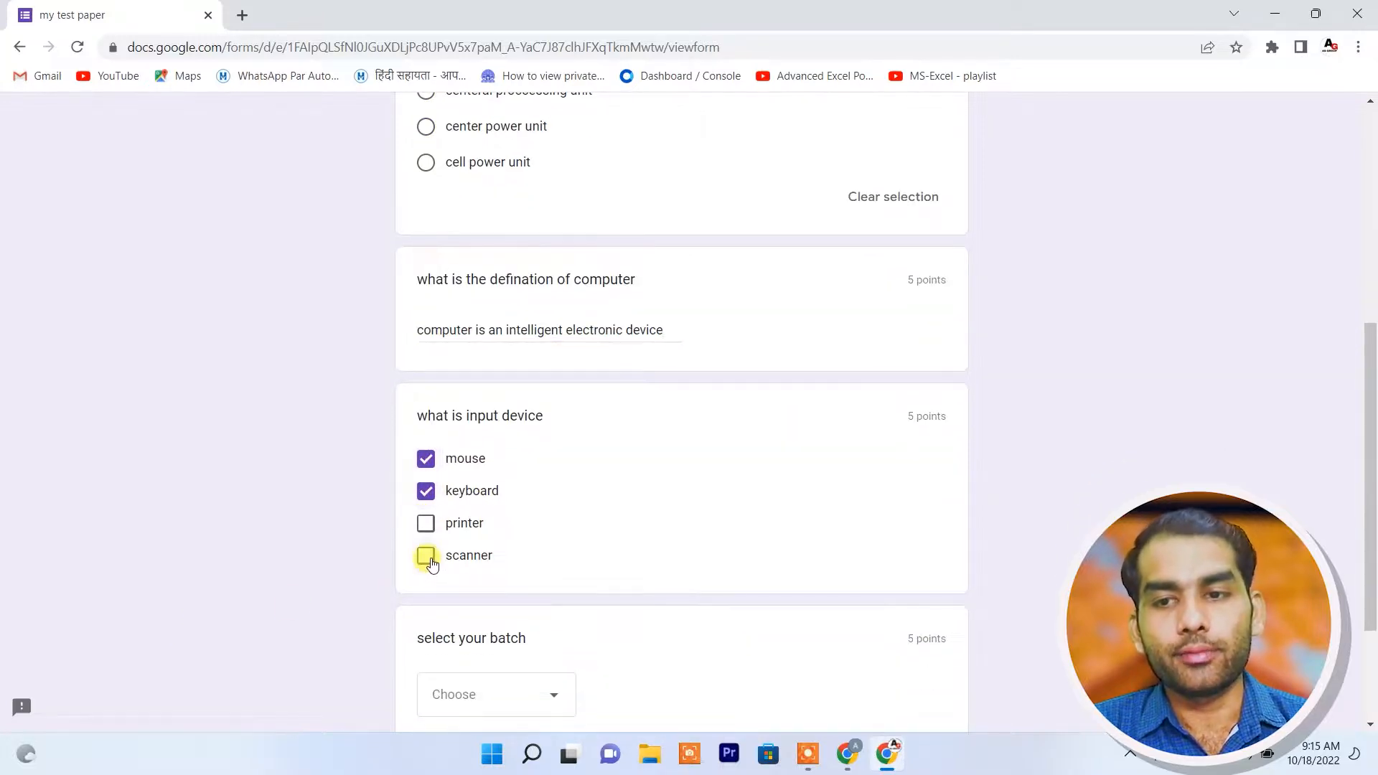
click(426, 556)
scroll(547, 529, down, 2)
click(551, 518)
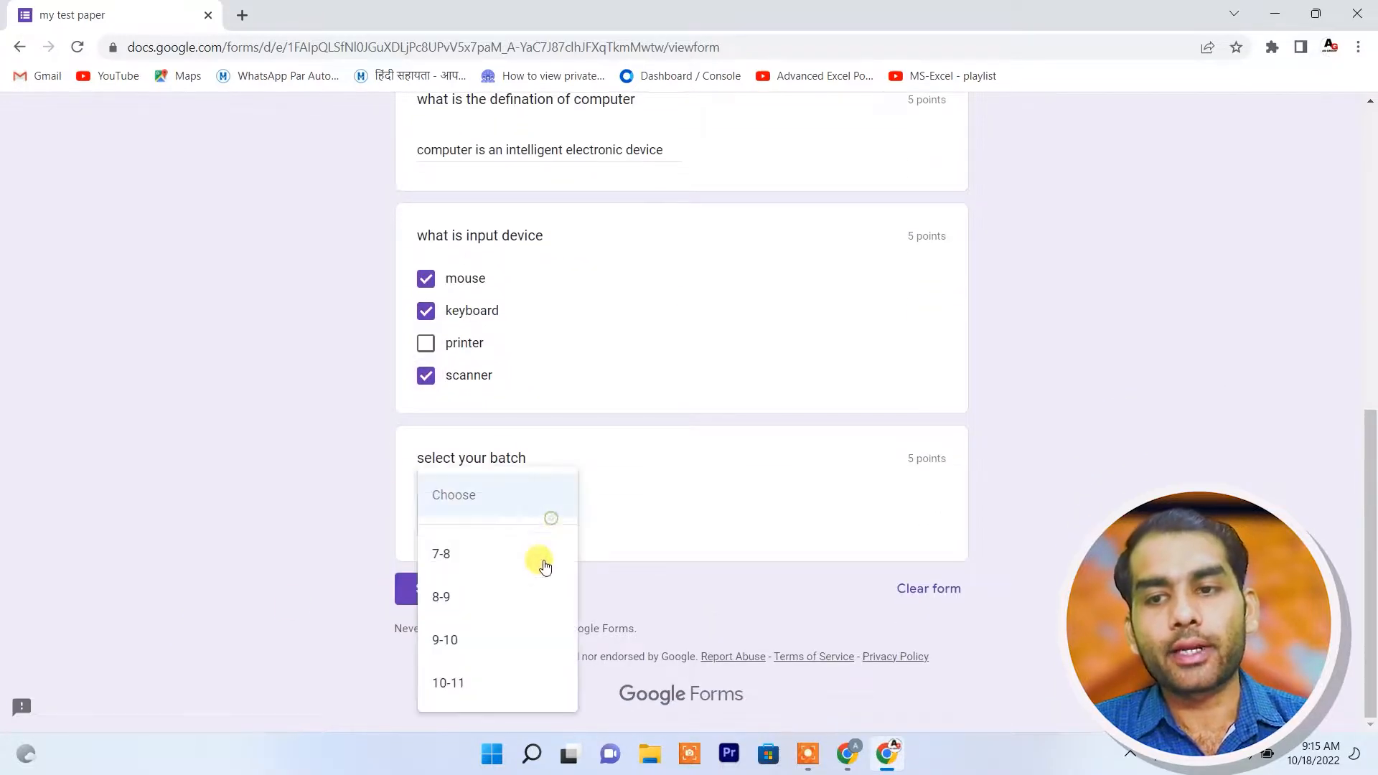
click(462, 599)
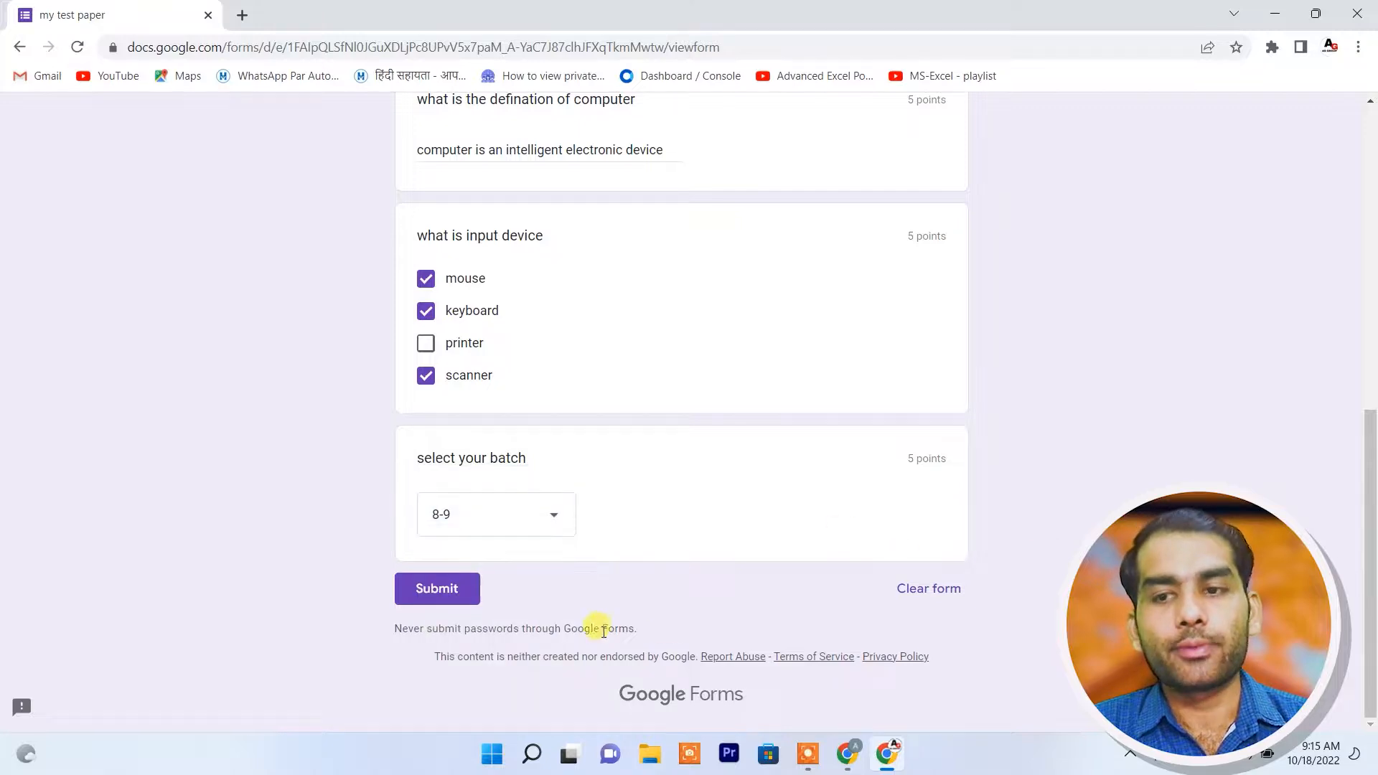
click(452, 596)
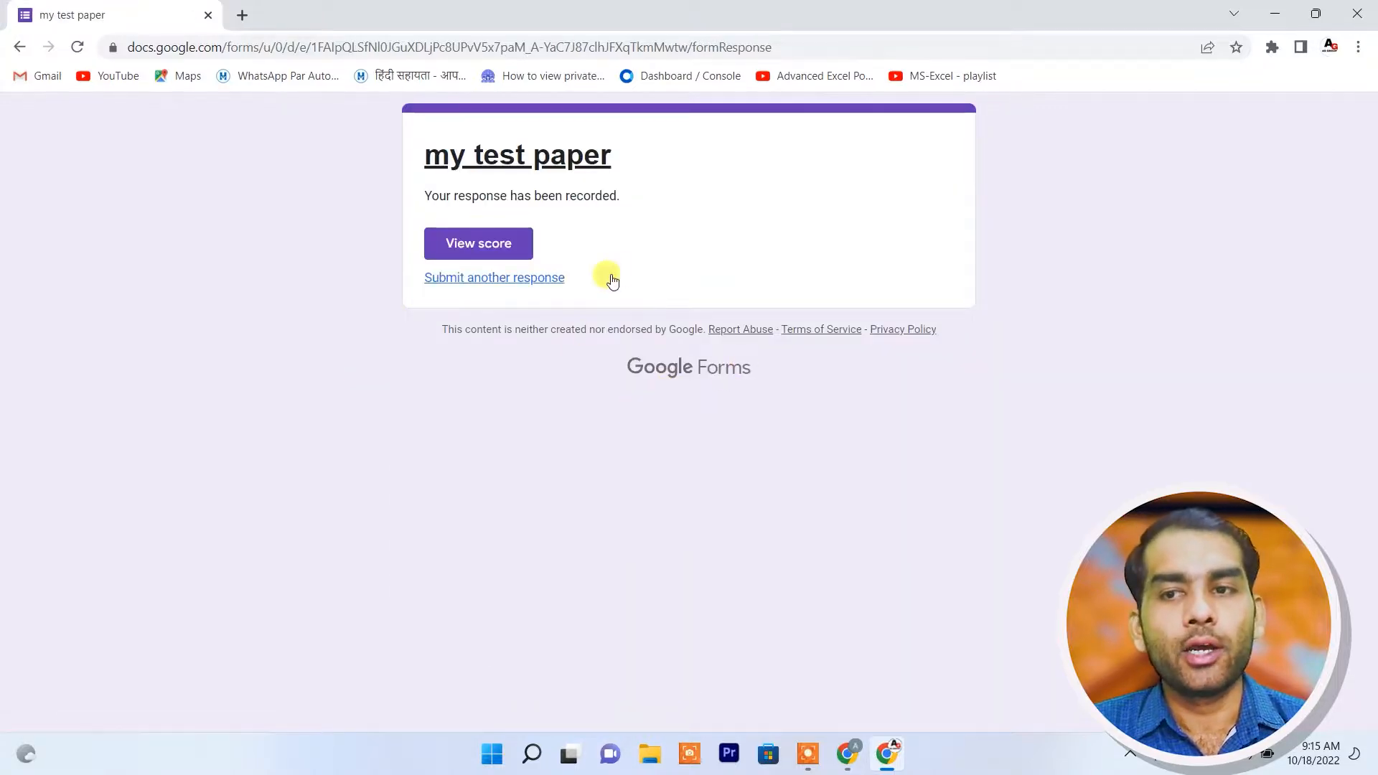
Step: Review the 5/25 score and marked answers, then return to the Bitly window
click(483, 243)
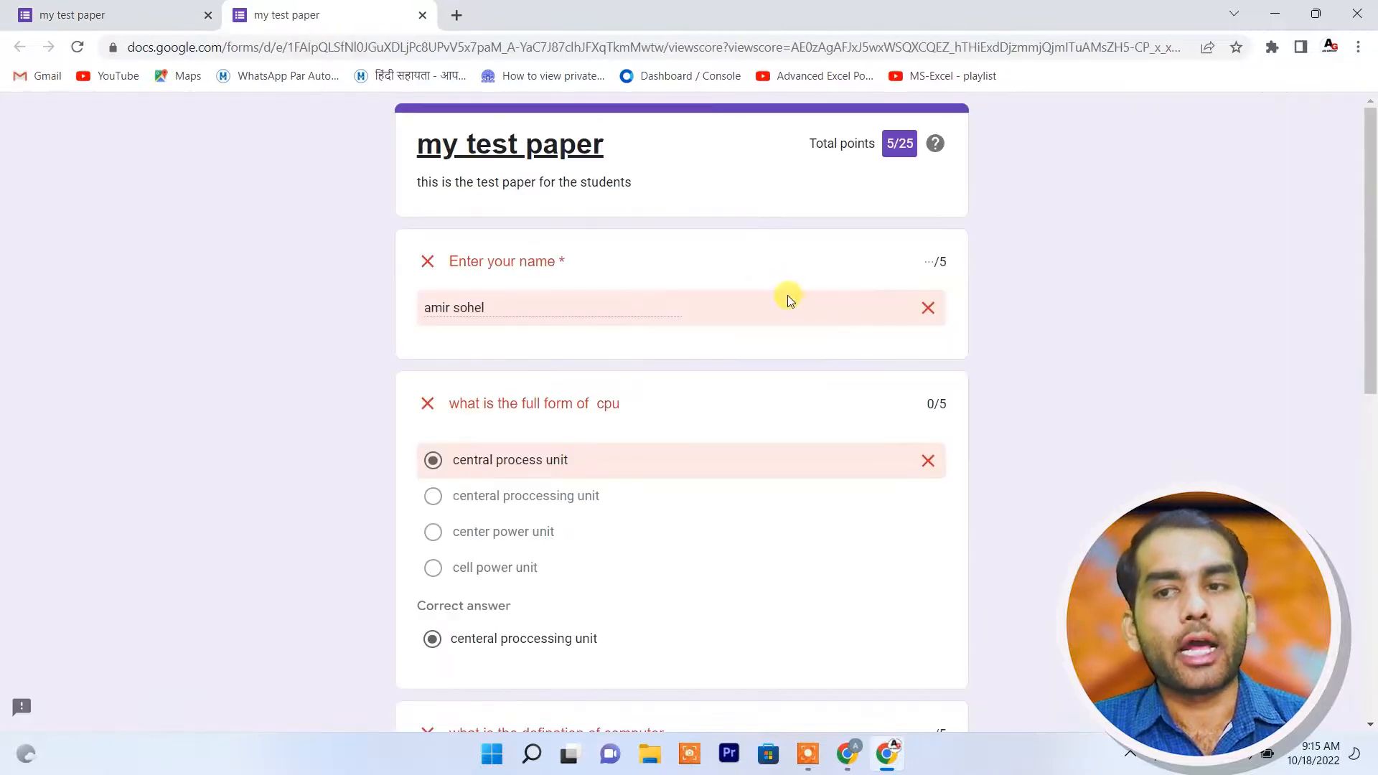
scroll(787, 295, down, 1)
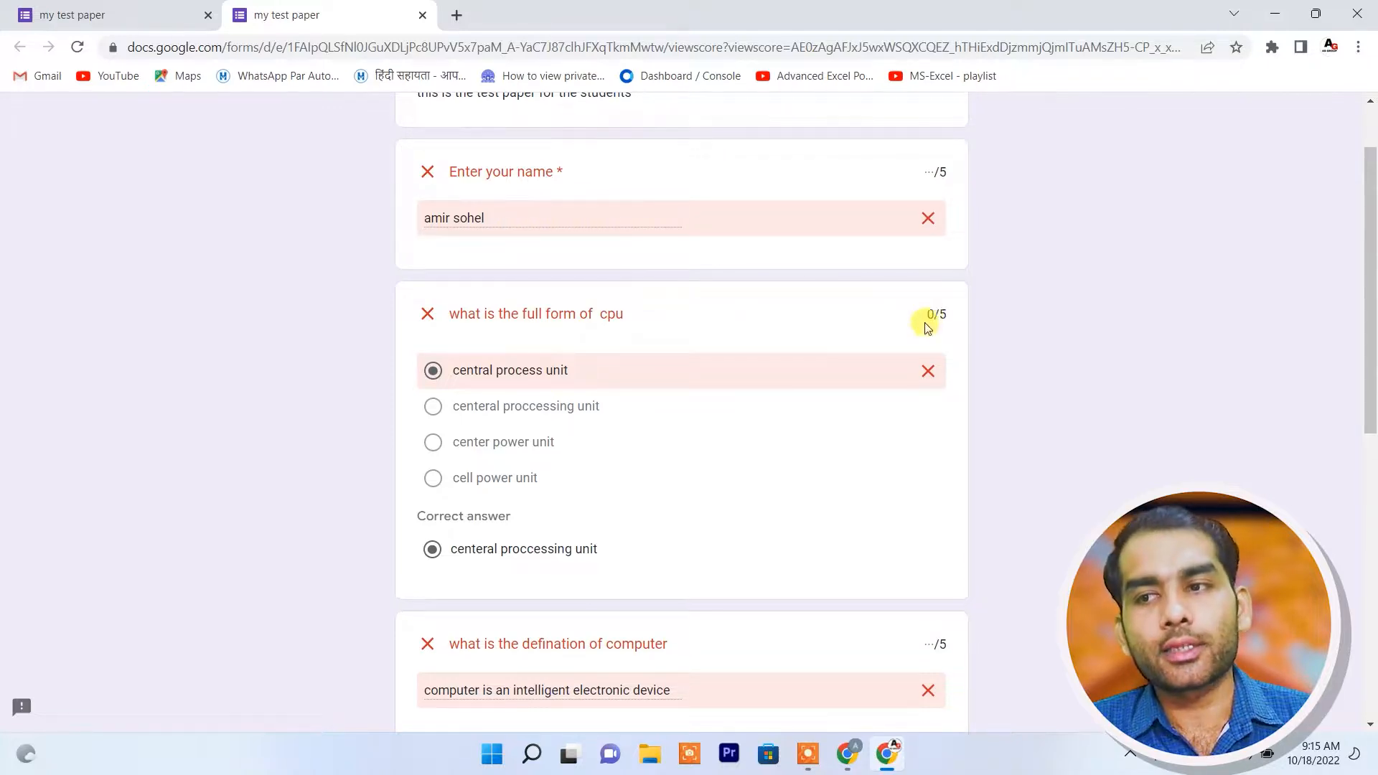
scroll(926, 337, down, 3)
scroll(523, 443, down, 3)
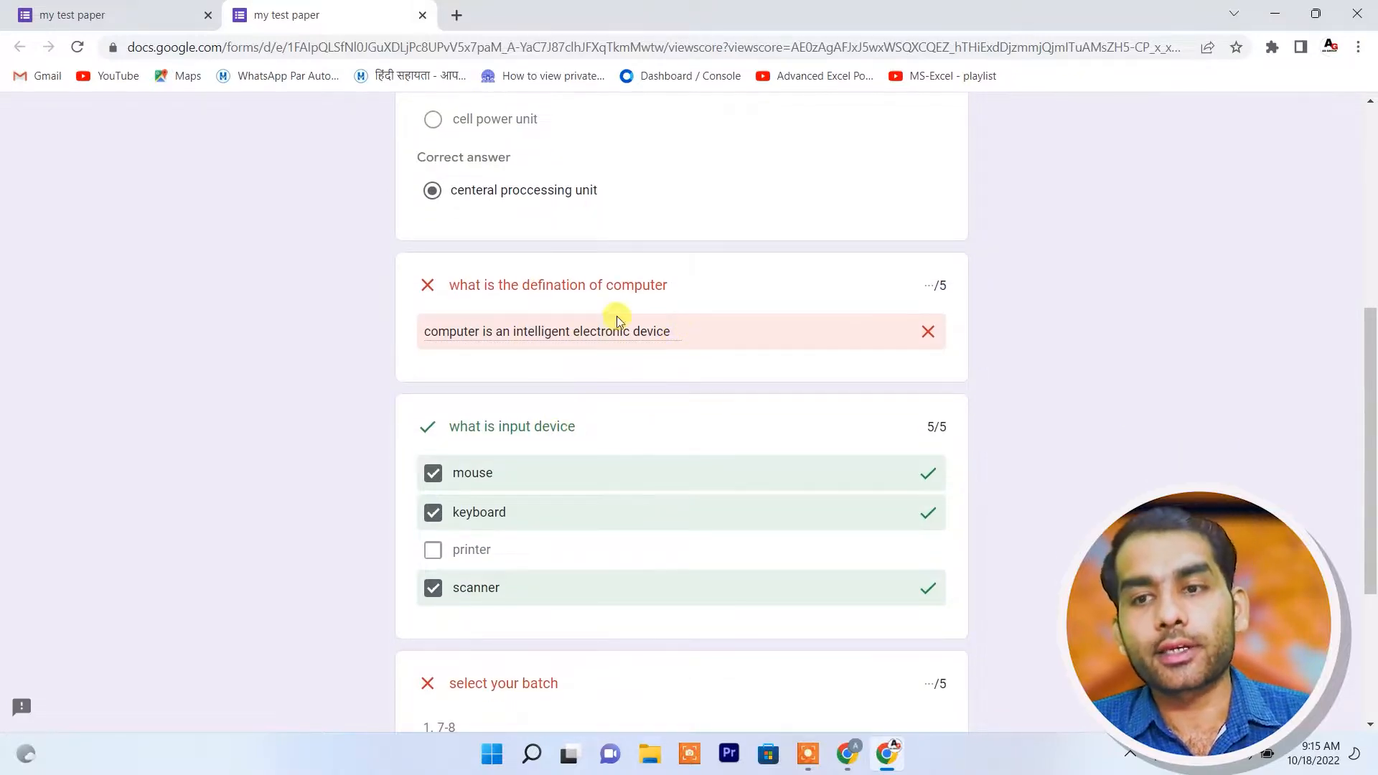
scroll(624, 320, down, 5)
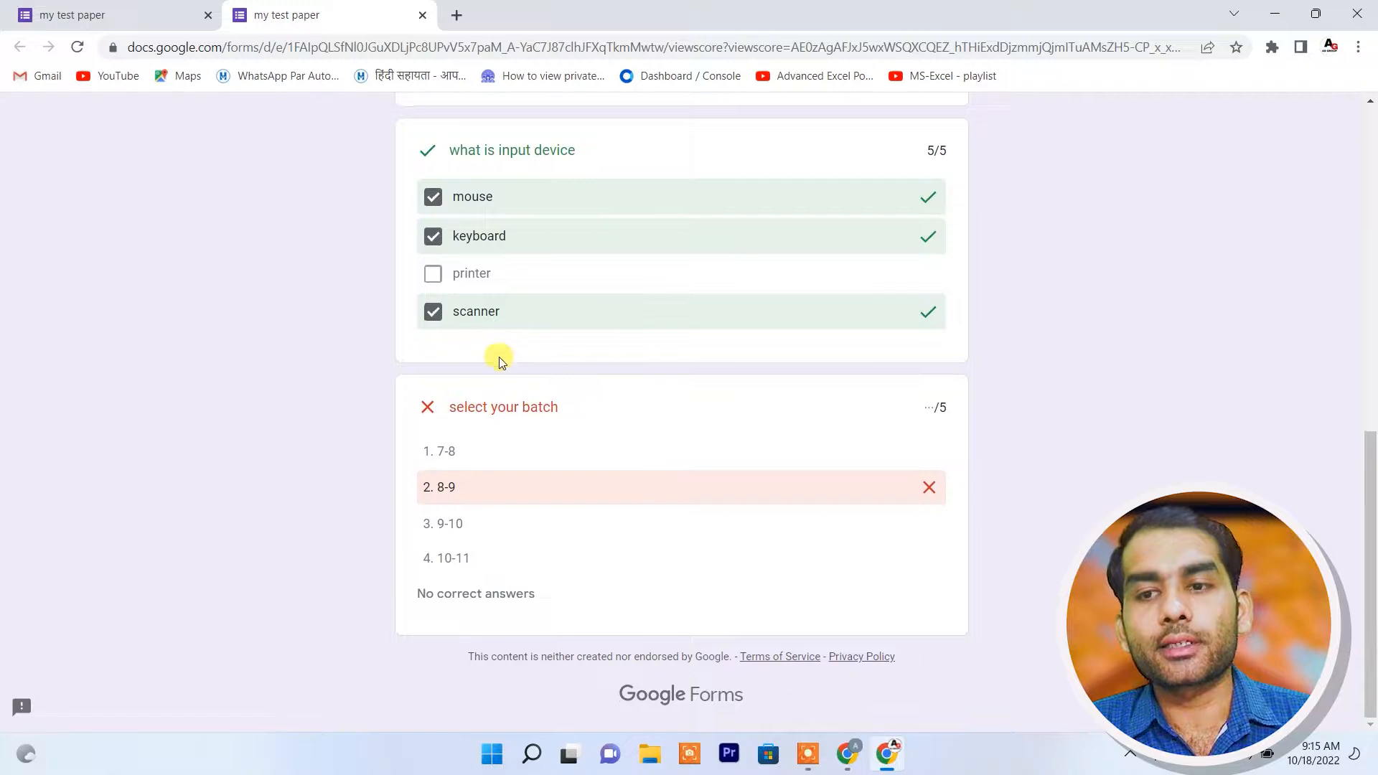
scroll(574, 323, up, 10)
scroll(603, 310, up, 2)
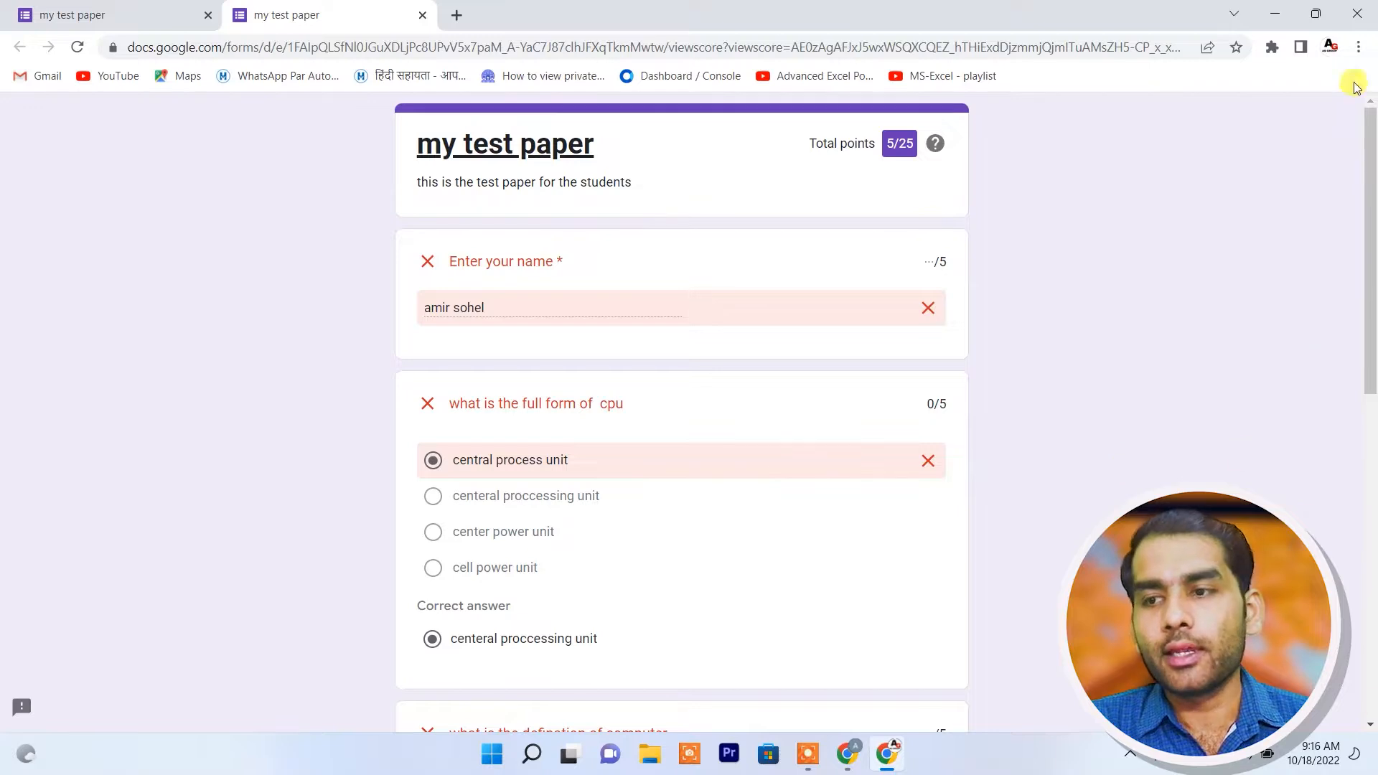
click(847, 751)
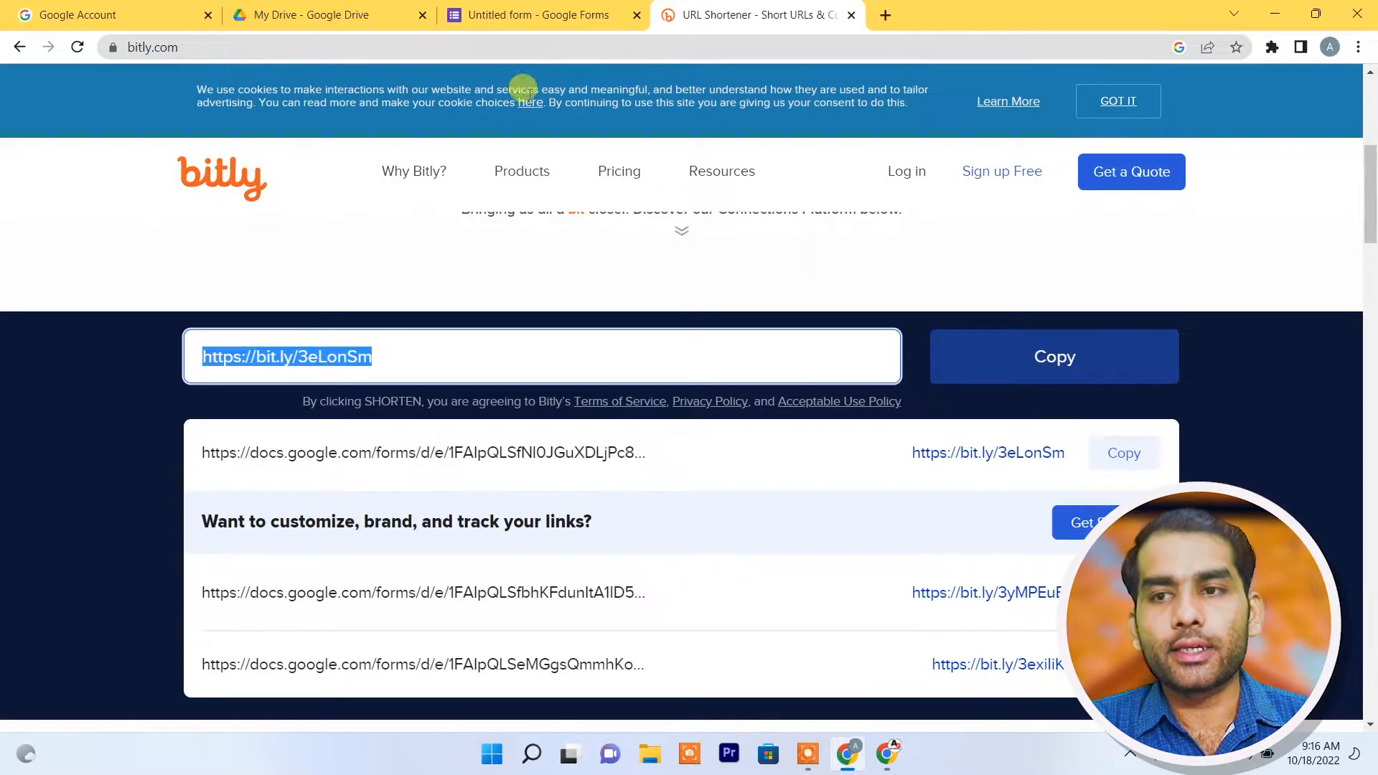
Step: Close Send form and link the quiz's 1 response to a new spreadsheet
click(536, 21)
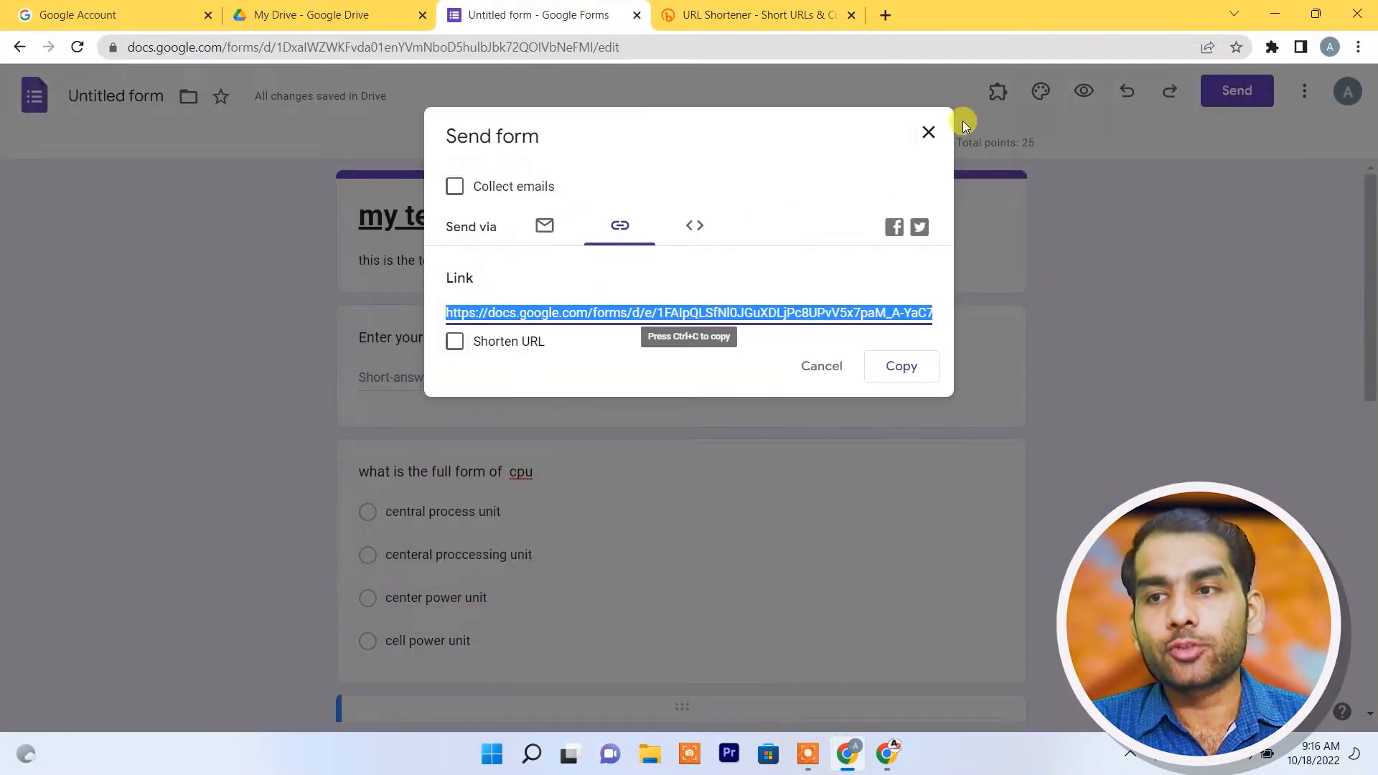
click(928, 133)
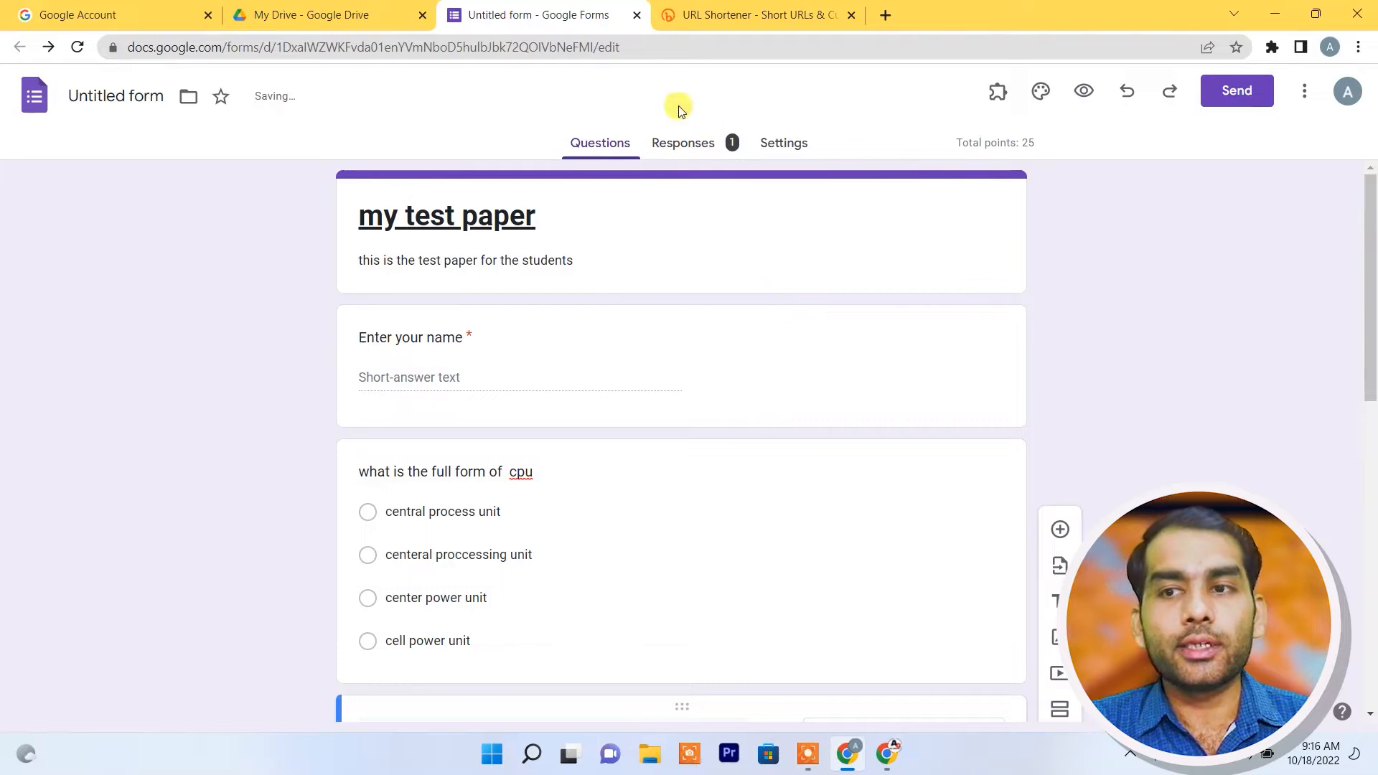
click(705, 152)
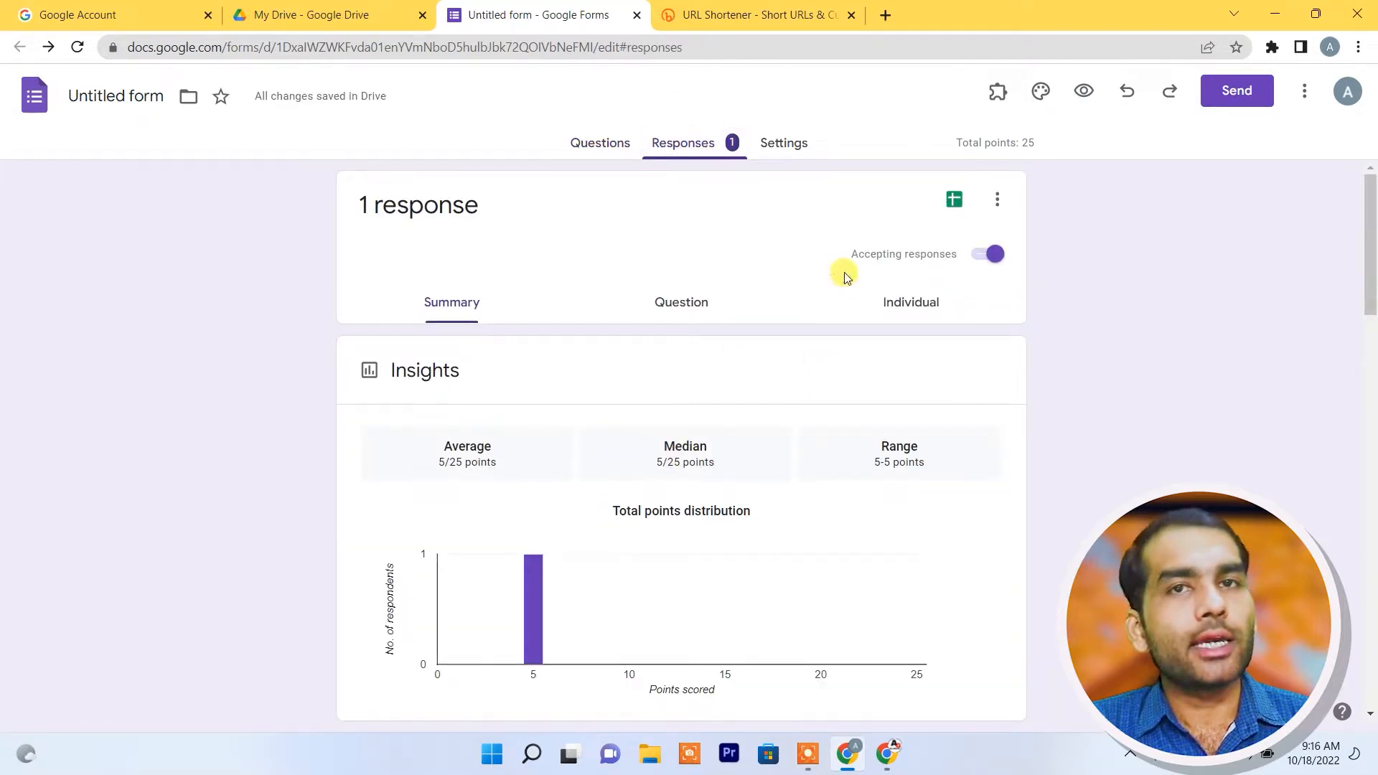
click(954, 200)
click(900, 318)
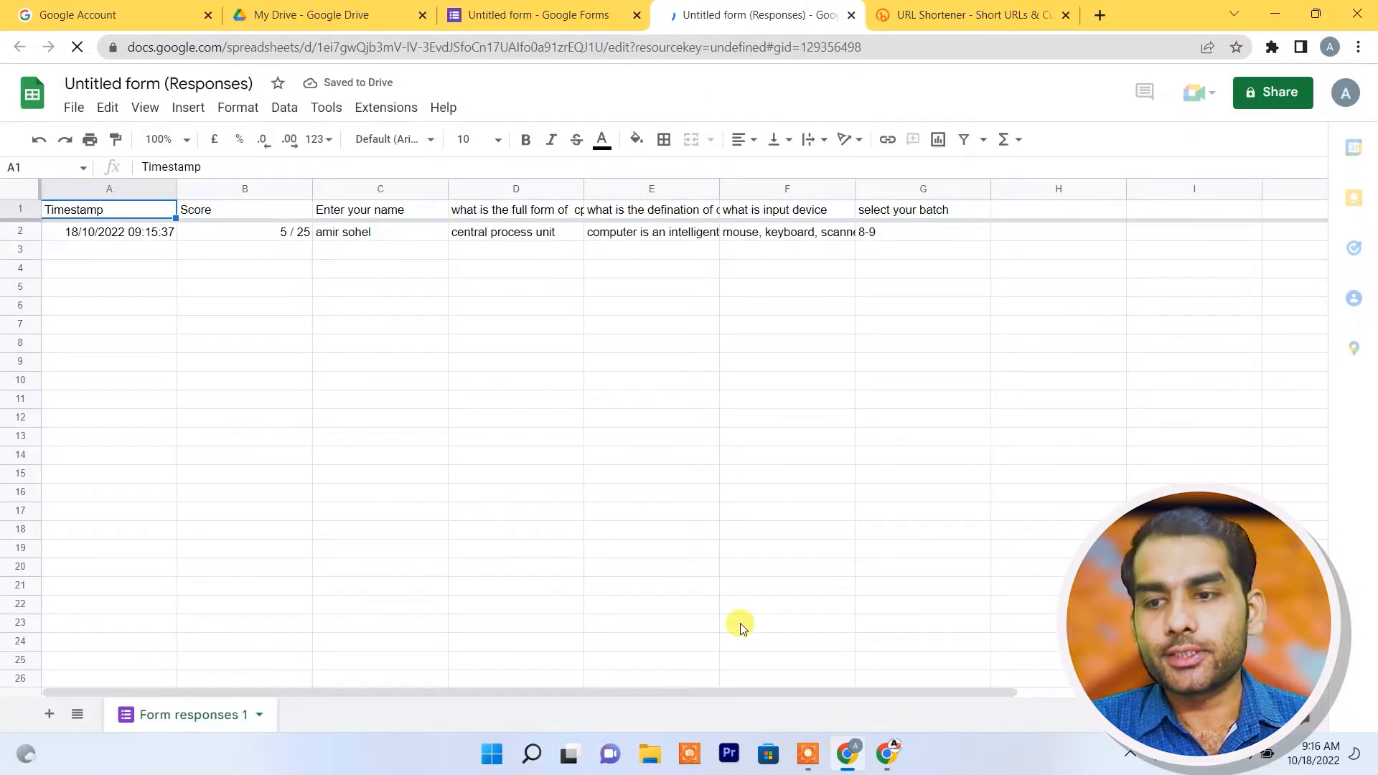
Step: Scroll across Form responses 1 to check the timestamp, 5 / 25 score and answers
drag(759, 696, 820, 704)
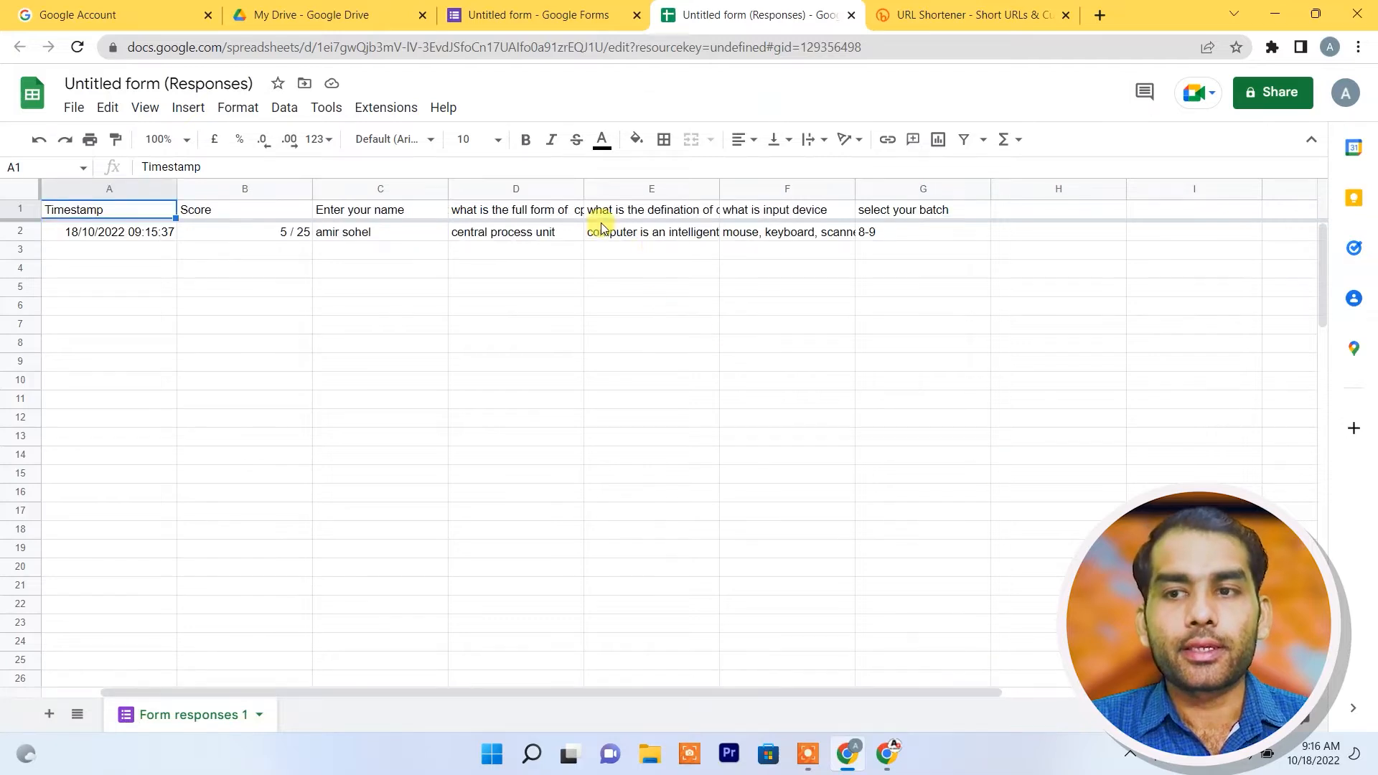